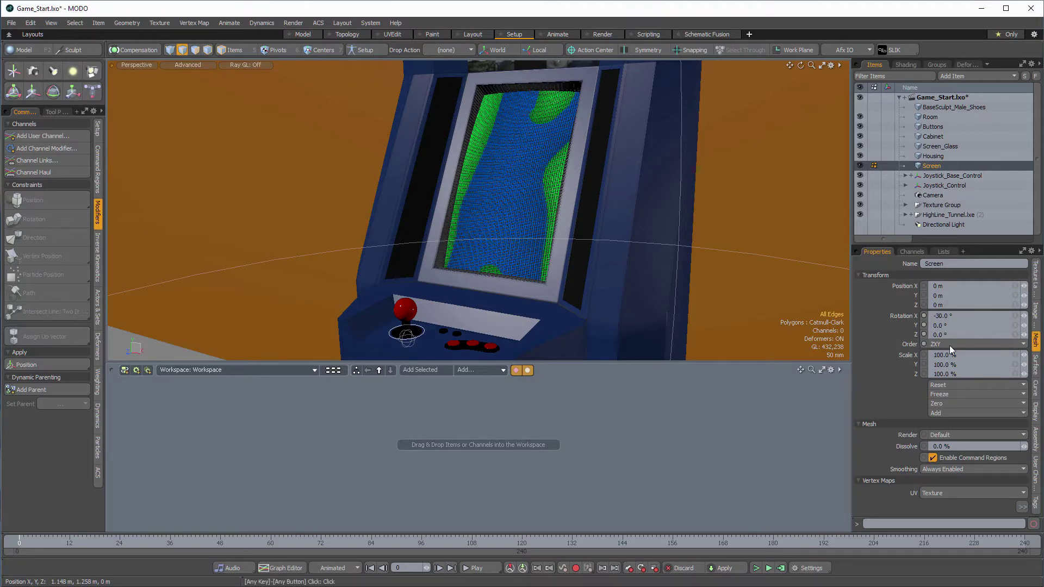
Find the Screen material in the shader tree and examine its Gradient and base Material layer settings
{"action": "left_click", "coordinate": [1035, 284]}
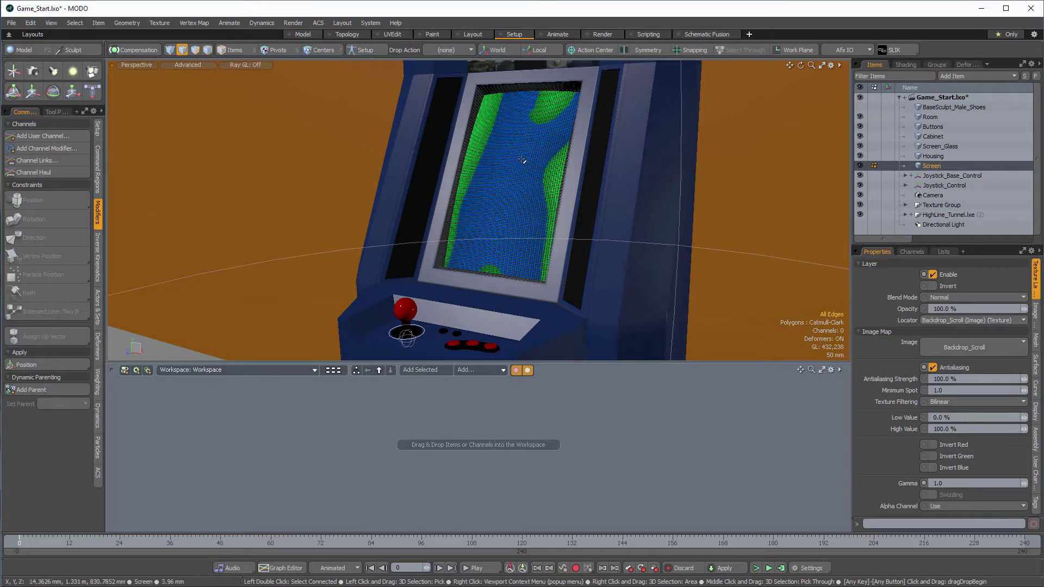
{"action": "mouse_move", "coordinate": [503, 266]}
{"action": "left_mouse_down", "text": "alt"}
{"action": "mouse_move", "coordinate": [619, 240]}
{"action": "mouse_move", "coordinate": [635, 247]}
{"action": "mouse_move", "coordinate": [589, 263]}
{"action": "mouse_move", "coordinate": [598, 261]}
{"action": "left_mouse_up", "text": "alt"}
{"action": "left_click", "coordinate": [902, 65]}
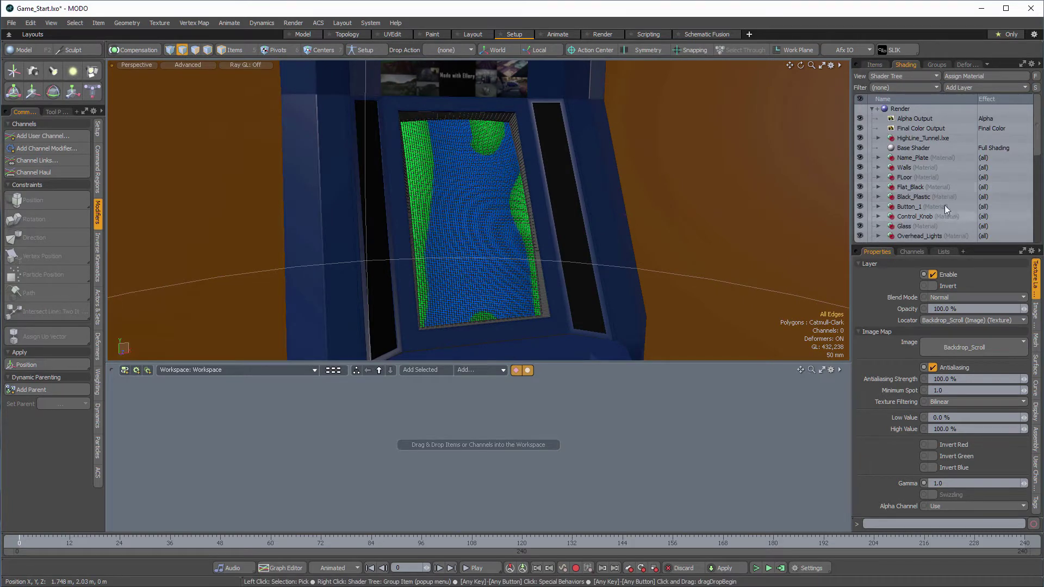
{"action": "scroll", "coordinate": [901, 213], "scroll_direction": "down", "scroll_amount": 2}
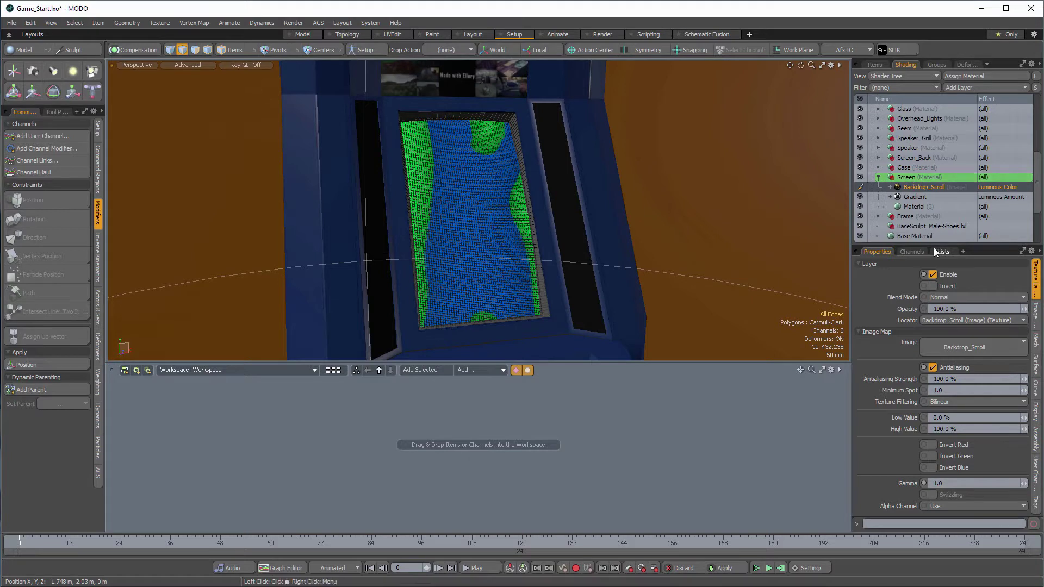
{"action": "left_click", "coordinate": [878, 178]}
{"action": "scroll", "coordinate": [939, 194], "scroll_direction": "up", "scroll_amount": 3}
{"action": "scroll", "coordinate": [940, 195], "scroll_direction": "down", "scroll_amount": 3}
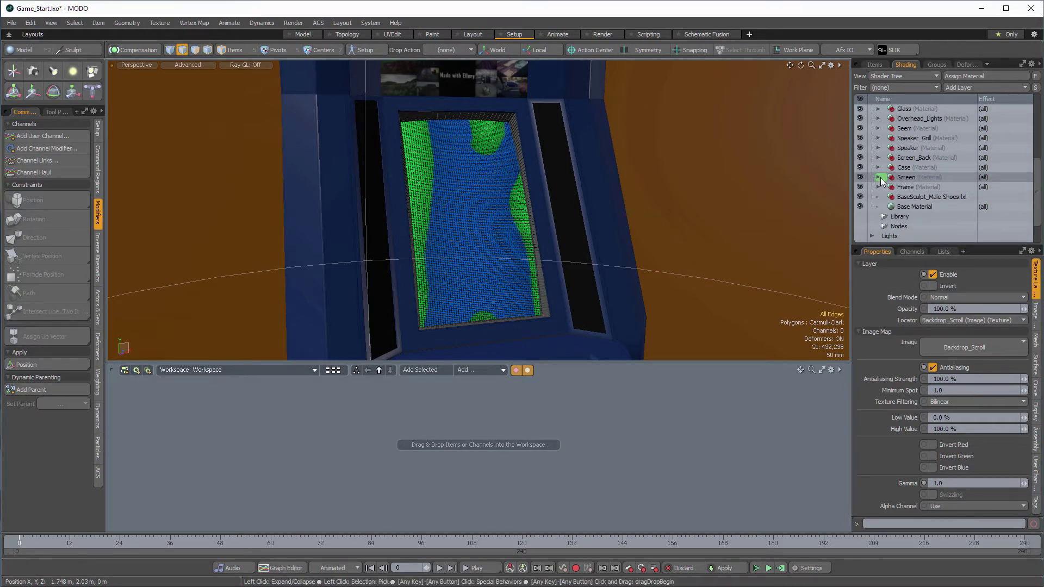
{"action": "left_click", "coordinate": [878, 177]}
{"action": "left_click", "coordinate": [916, 197]}
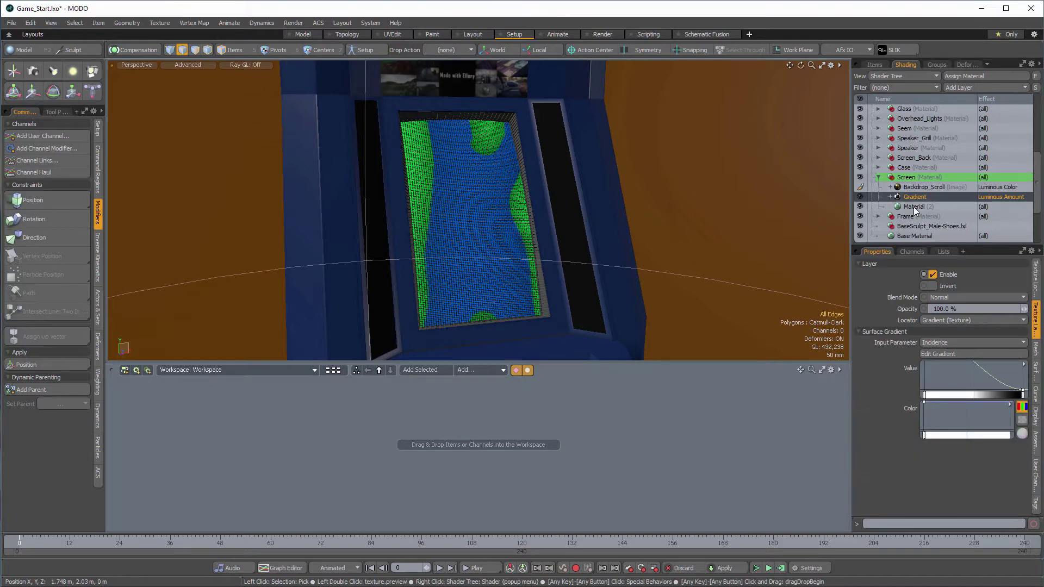
{"action": "left_click", "coordinate": [914, 207]}
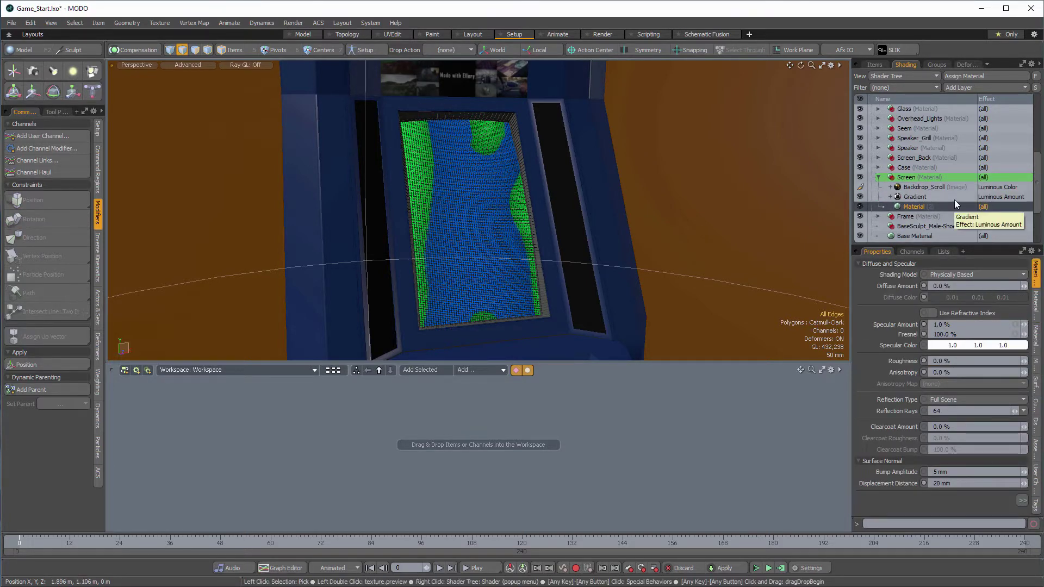
Examine the arcade screen's surface up close along with the settings of its Luminous Amount gradient
{"action": "left_click_drag", "start_coordinate": [424, 274], "coordinate": [571, 260], "text": "ctrl+alt"}
{"action": "left_click_drag", "start_coordinate": [554, 217], "coordinate": [591, 225], "text": "alt"}
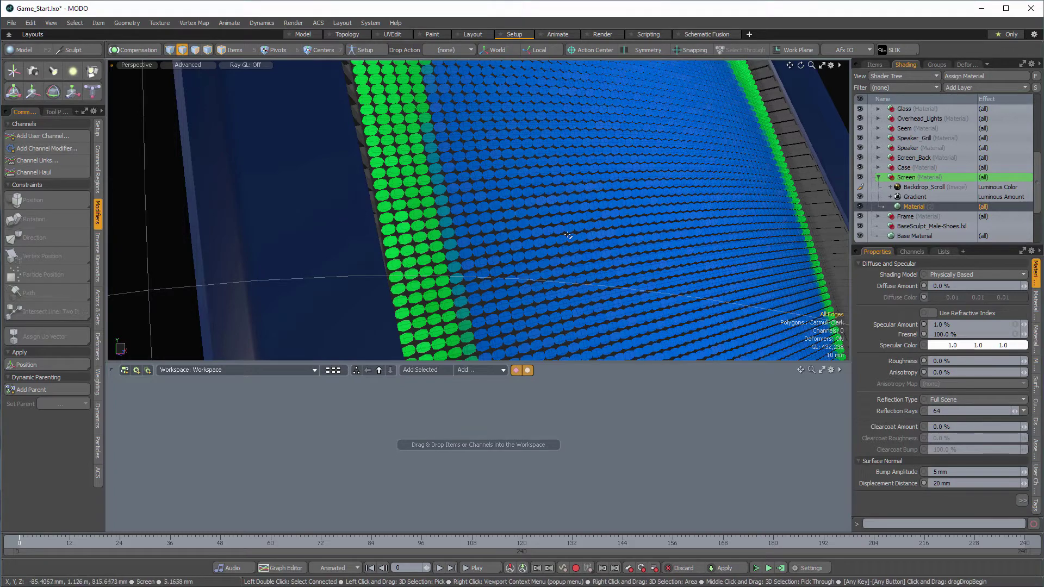
{"action": "left_click_drag", "start_coordinate": [446, 210], "coordinate": [596, 267], "text": "alt+shift"}
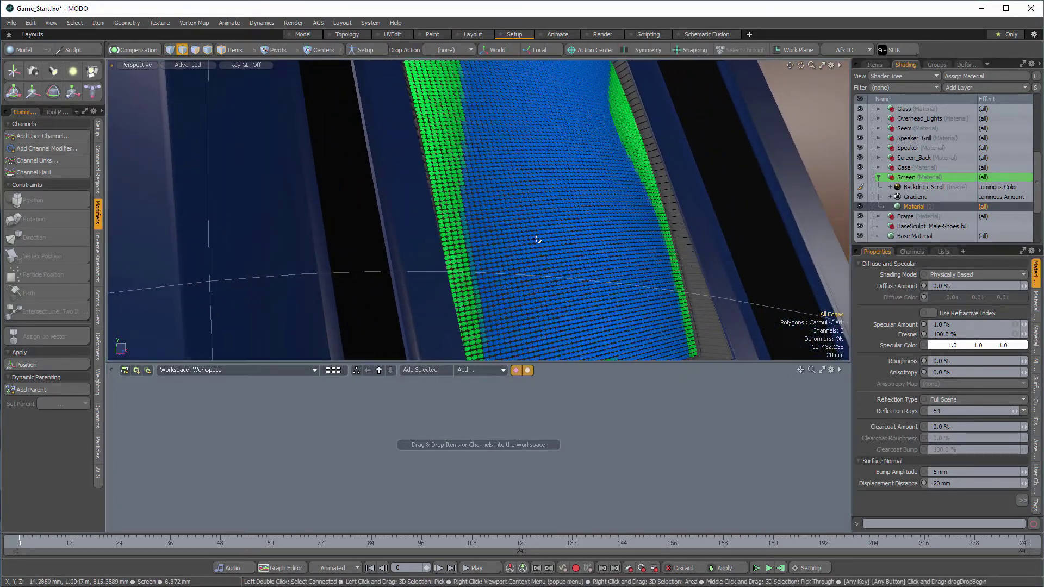
{"action": "left_click", "coordinate": [920, 197]}
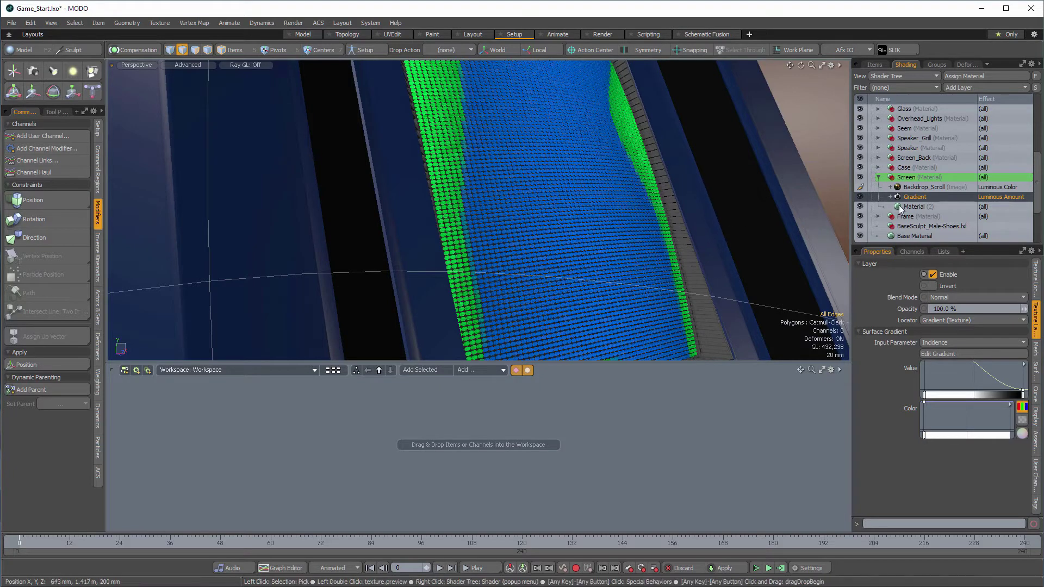
Preview the full Backdrop_Scroll image in a separate image viewer and close the viewer
{"action": "left_click", "coordinate": [931, 186]}
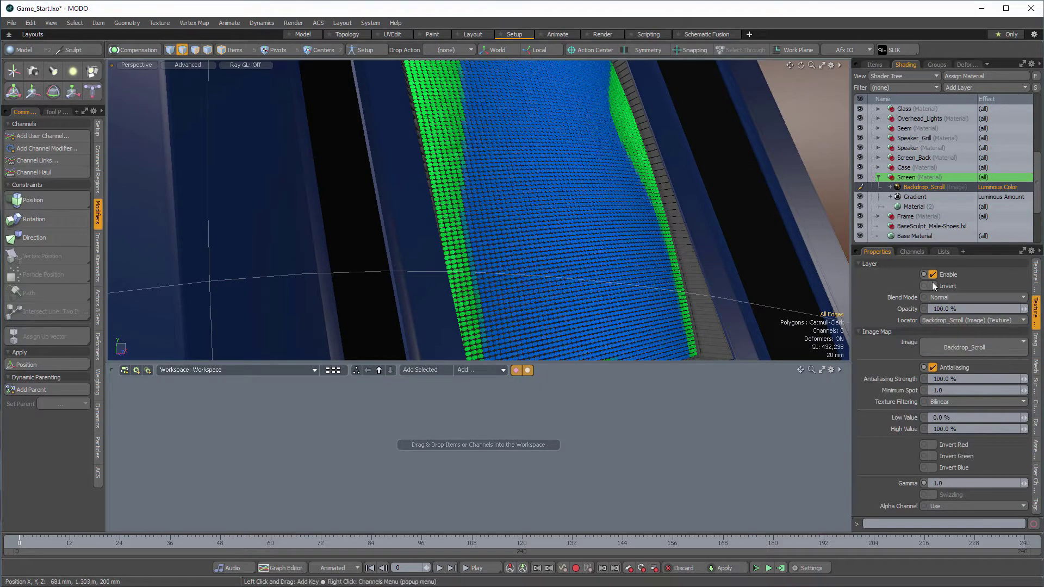
{"action": "double_click", "coordinate": [924, 187]}
{"action": "left_click_drag", "start_coordinate": [832, 74], "coordinate": [483, 28]}
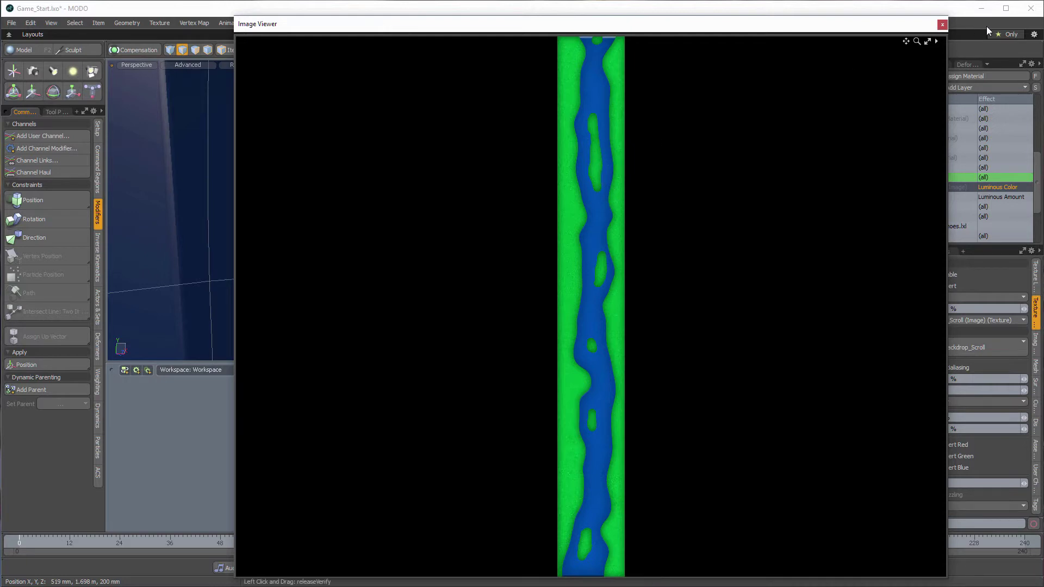
{"action": "left_click", "coordinate": [943, 25]}
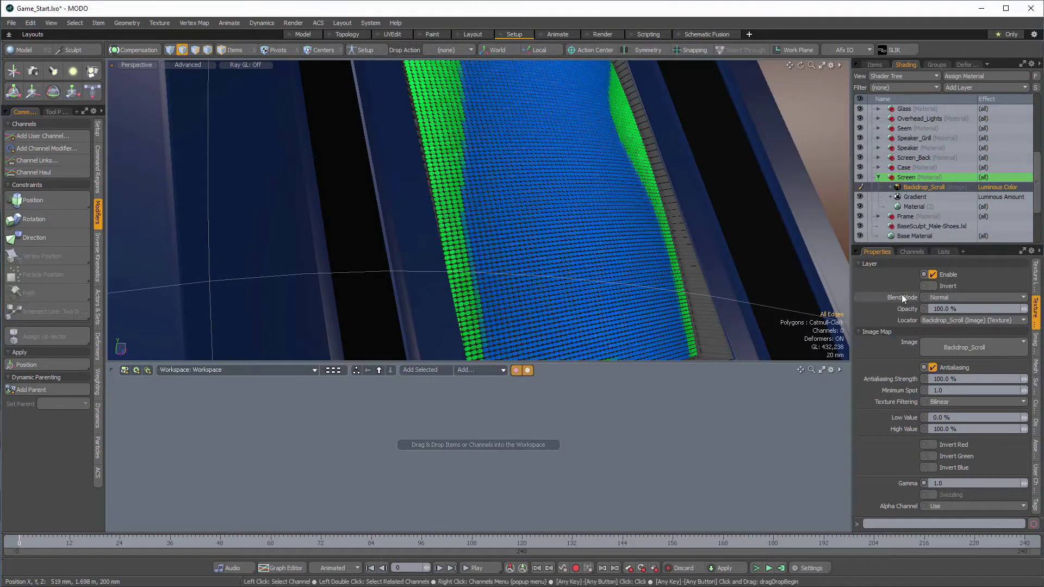
Show the texture locator settings of the Backdrop_Scroll layer, with Transform collapsed to expose the UV wrap and tile offset values
{"action": "left_click", "coordinate": [917, 197]}
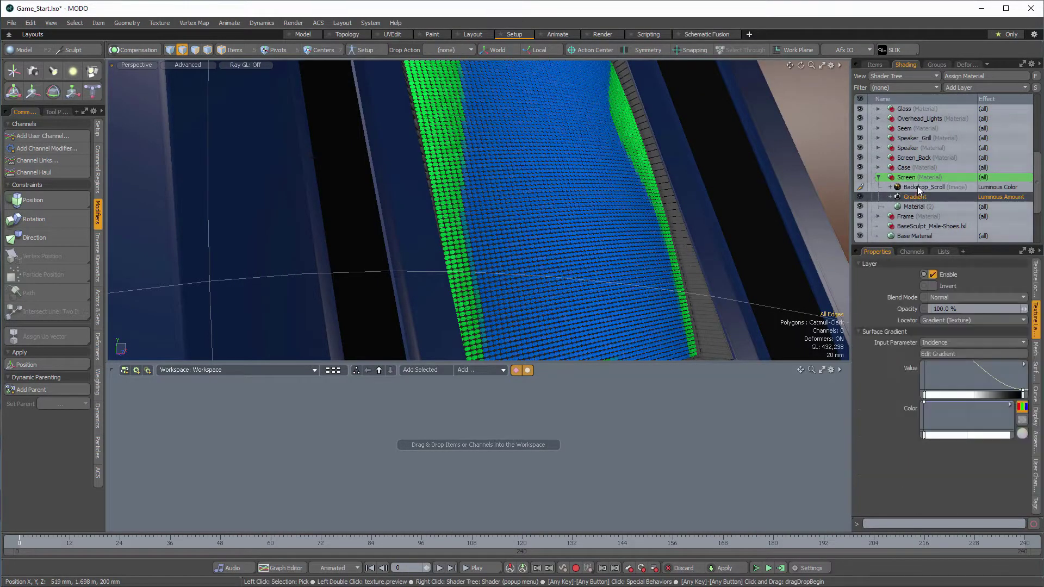
{"action": "left_click", "coordinate": [919, 187]}
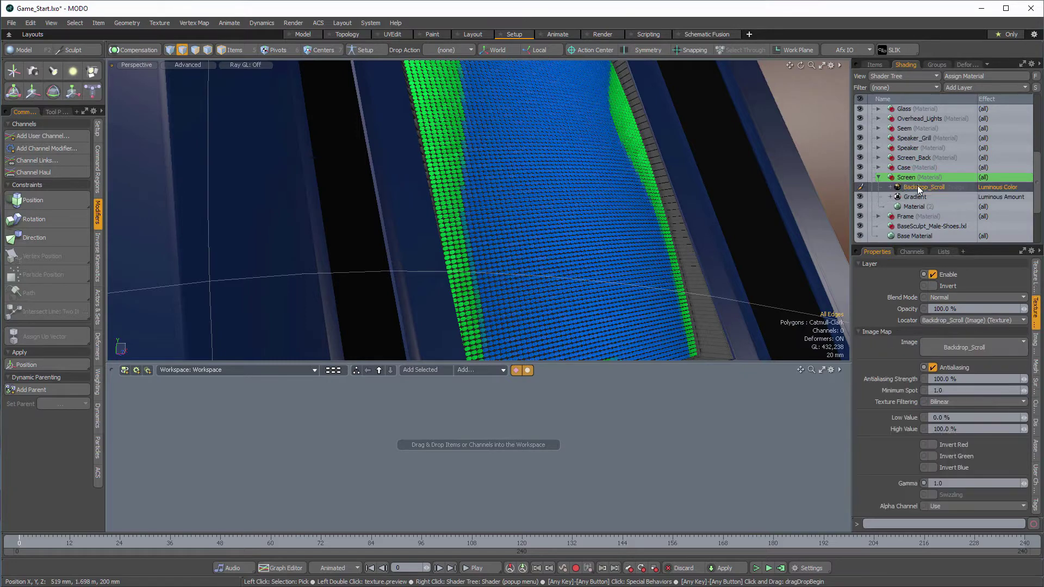
{"action": "left_click", "coordinate": [1035, 280]}
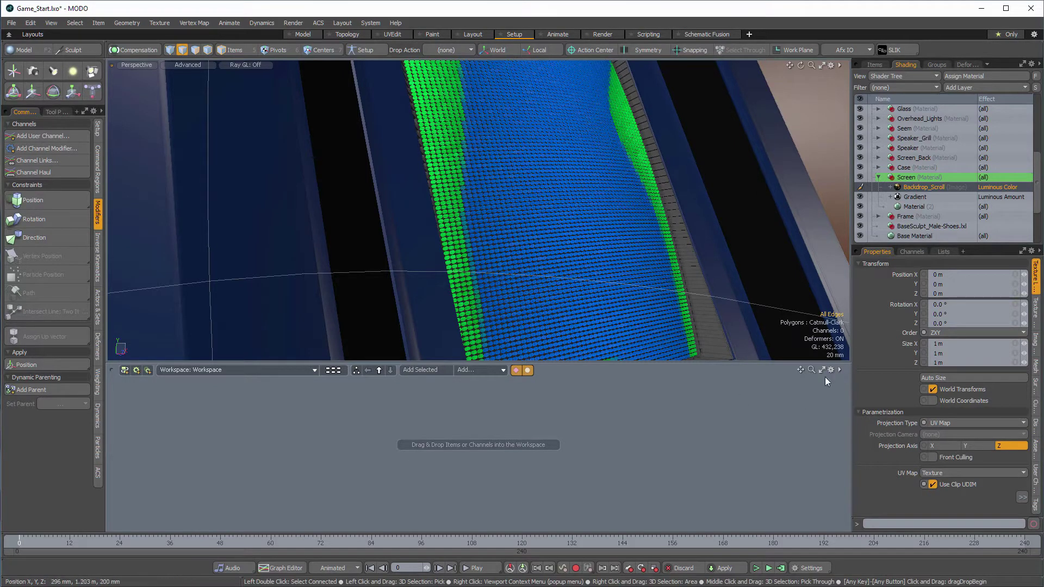
{"action": "left_click", "coordinate": [860, 263]}
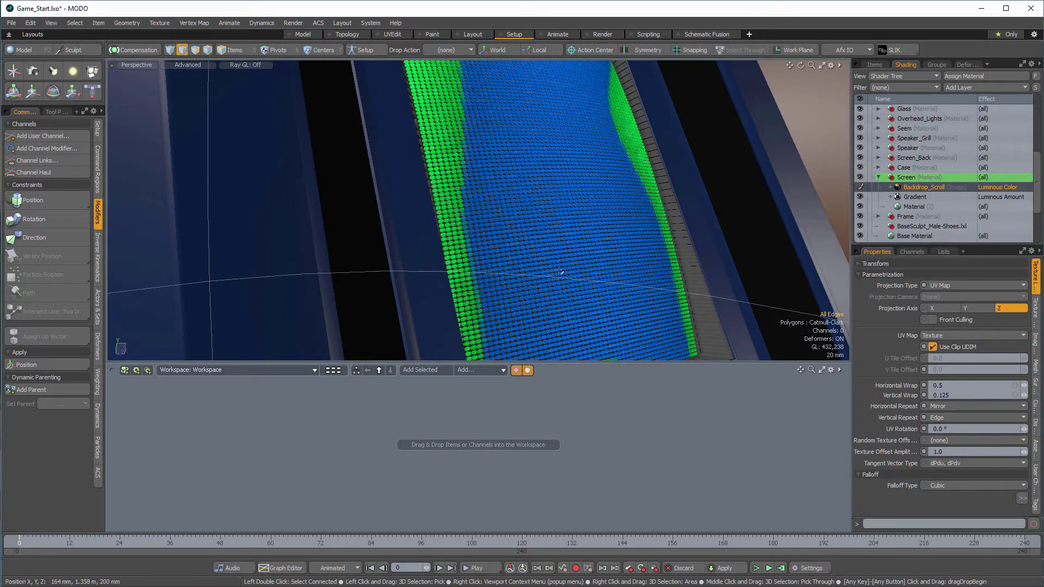
{"action": "key", "text": "ctrl+s"}
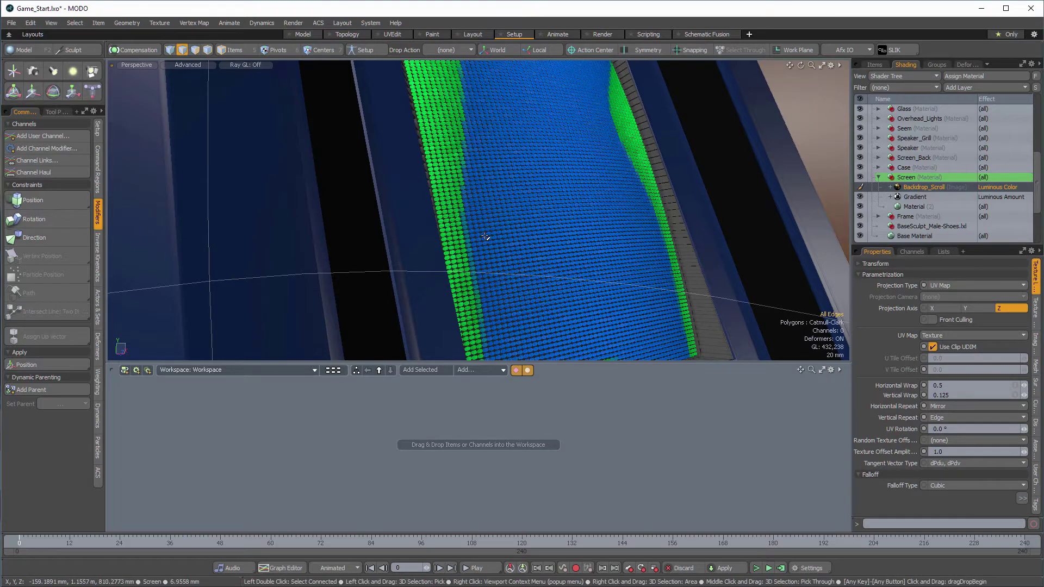
Set both Horizontal Wrap and Vertical Wrap of the Backdrop_Scroll texture to 1 and inspect the whole screen
{"action": "type", "text": "1"}
{"action": "key", "text": "Tab"}
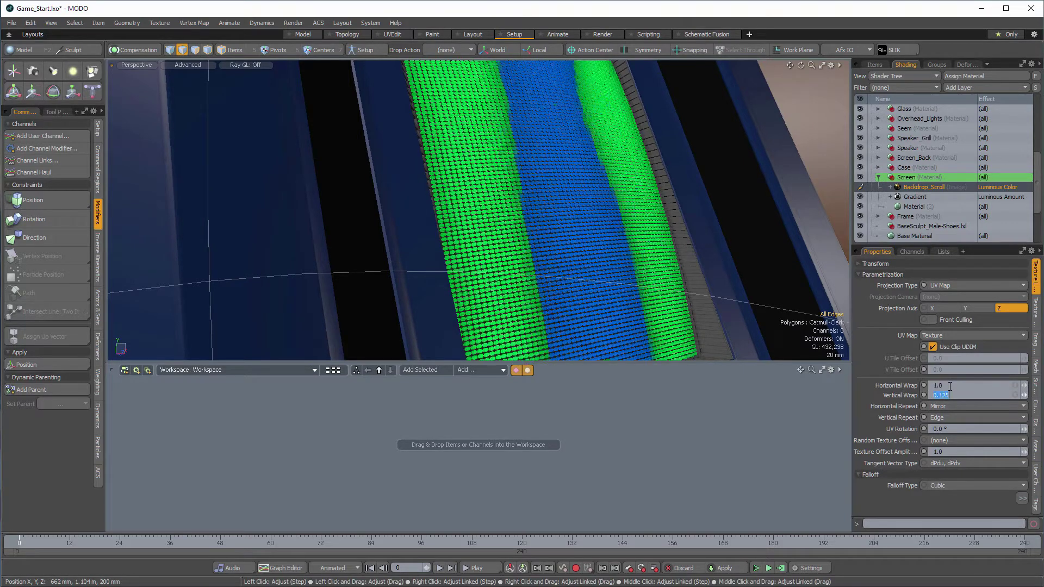
{"action": "type", "text": "1"}
{"action": "key", "text": "Tab"}
{"action": "left_click_drag", "start_coordinate": [554, 190], "coordinate": [595, 245], "text": "alt"}
{"action": "scroll", "coordinate": [599, 219], "scroll_direction": "down", "scroll_amount": 3}
{"action": "scroll", "coordinate": [618, 227], "scroll_direction": "down", "scroll_amount": 2}
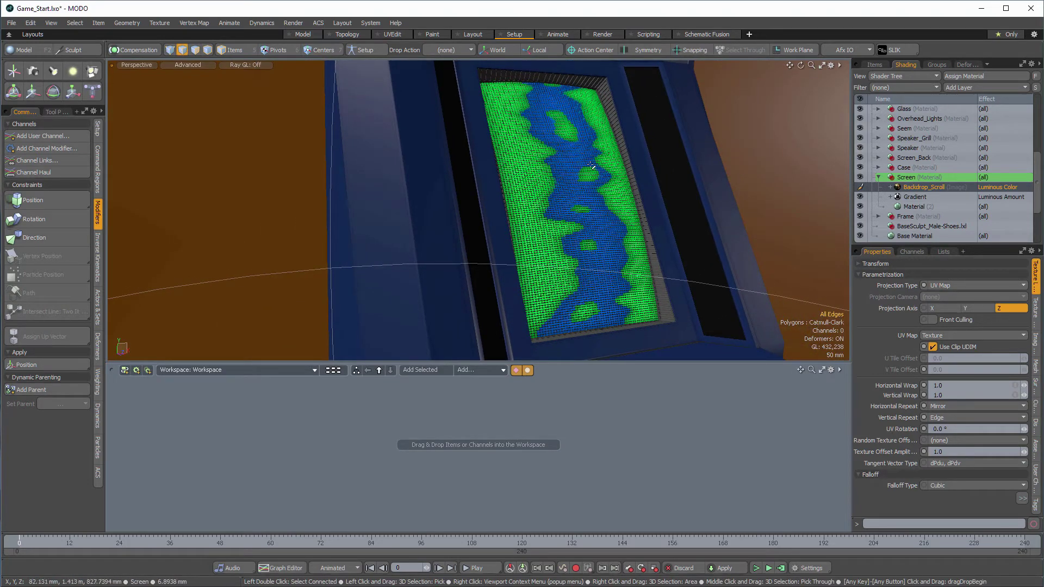
Set the Backdrop_Scroll texture's Horizontal Wrap to 0.5 and Vertical Wrap to 0.125, and disable Use Clip UDIM
{"action": "left_click", "coordinate": [950, 388]}
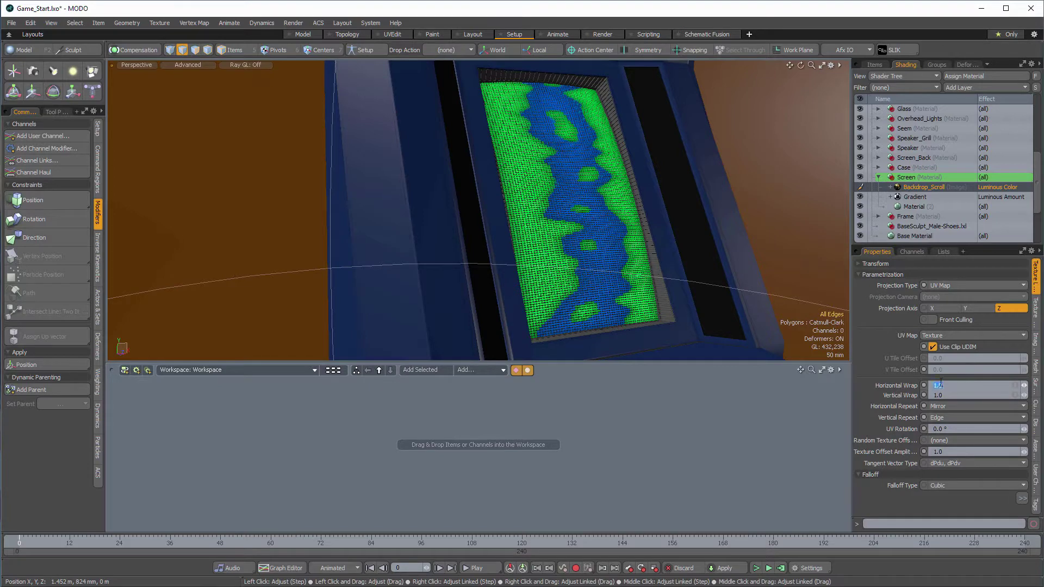
{"action": "type", "text": ".5"}
{"action": "key", "text": "Tab"}
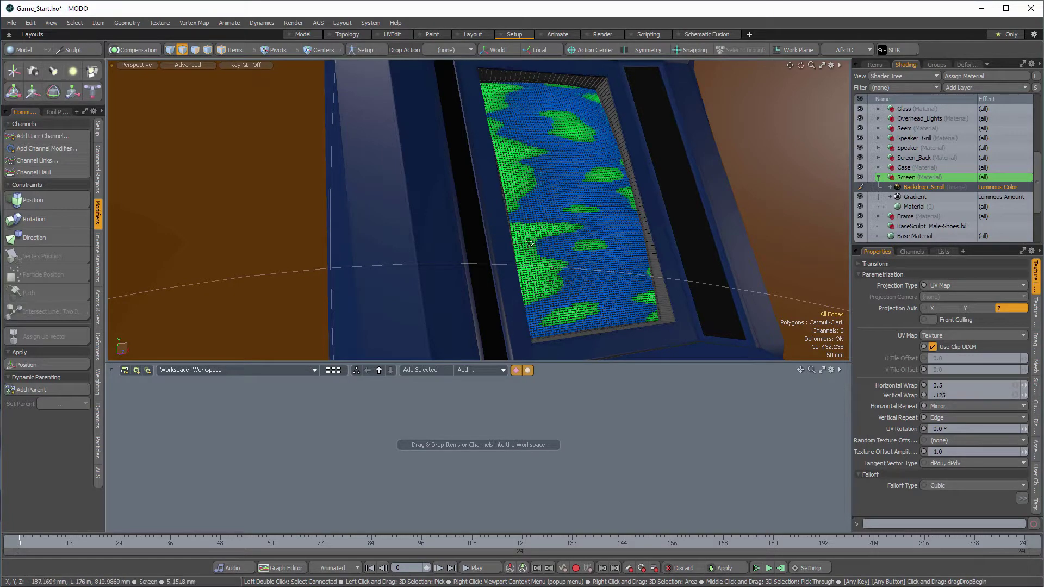
{"action": "key", "text": "Tab"}
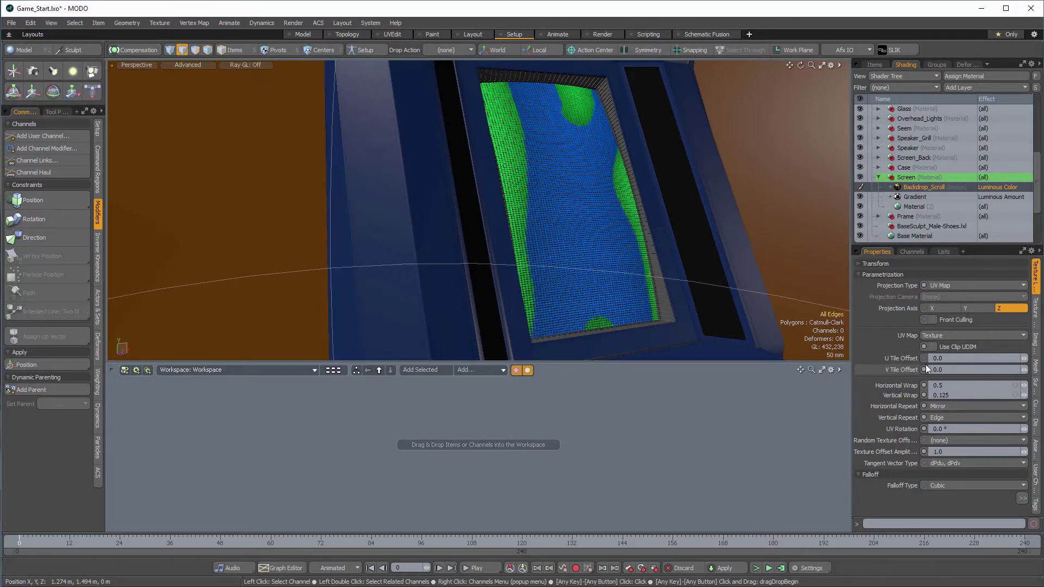
Try scrolling the backdrop on the screen by varying its V Tile Offset between about -0.431 and 0.431
{"action": "left_click_drag", "start_coordinate": [1024, 370], "coordinate": [1024, 394]}
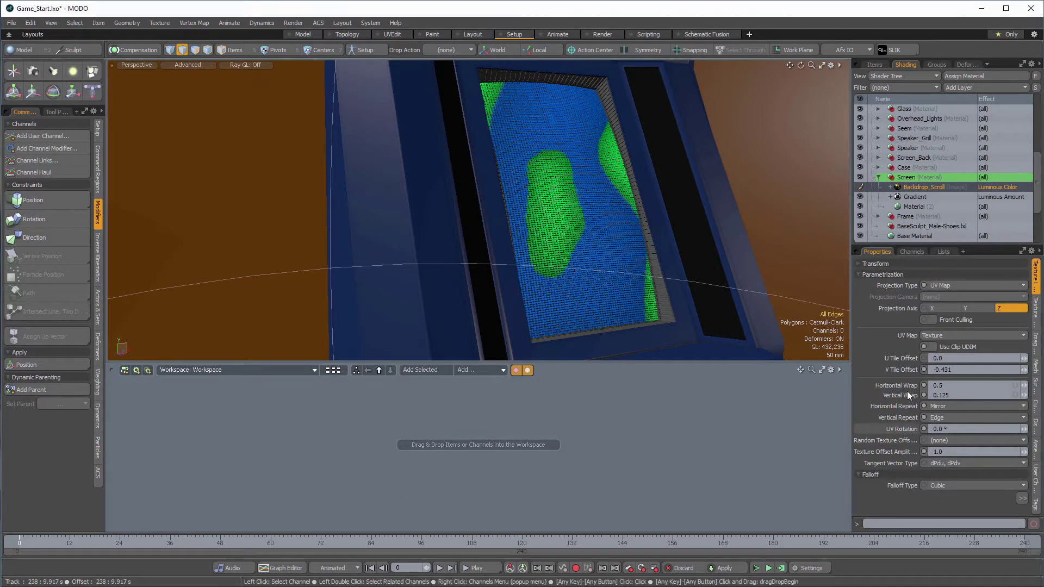
{"action": "left_click_drag", "start_coordinate": [1024, 370], "coordinate": [1026, 370]}
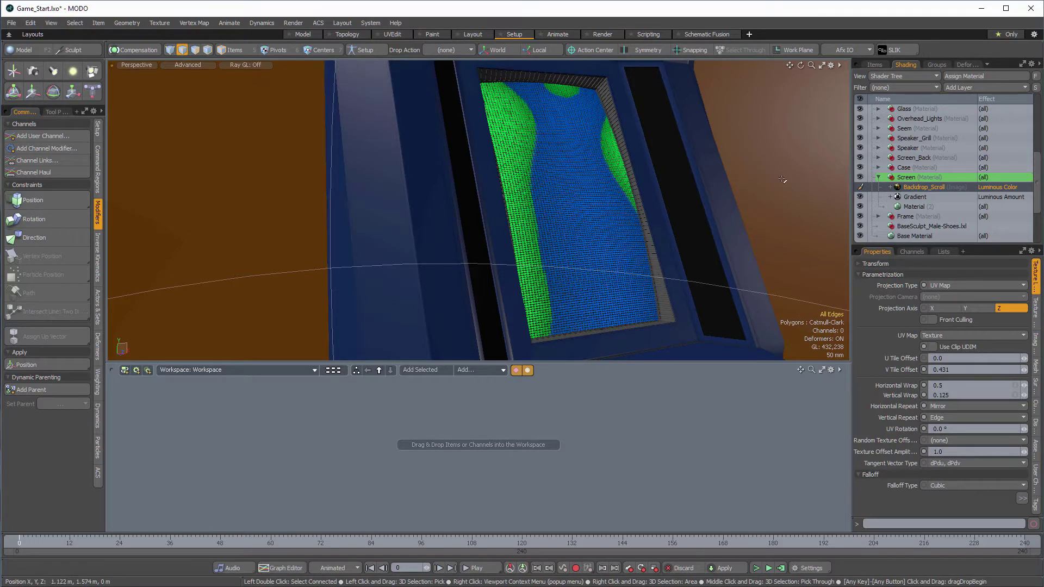
{"action": "left_click_drag", "start_coordinate": [733, 198], "coordinate": [527, 240], "text": "alt"}
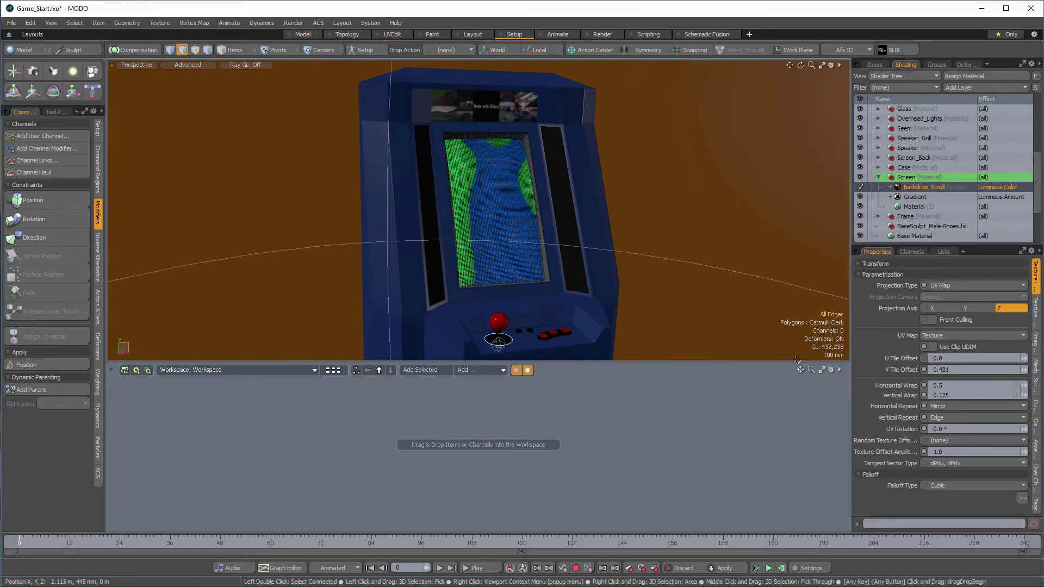
Set the V Tile Offset of the Backdrop_Scroll texture to 0
{"action": "left_click", "coordinate": [896, 384]}
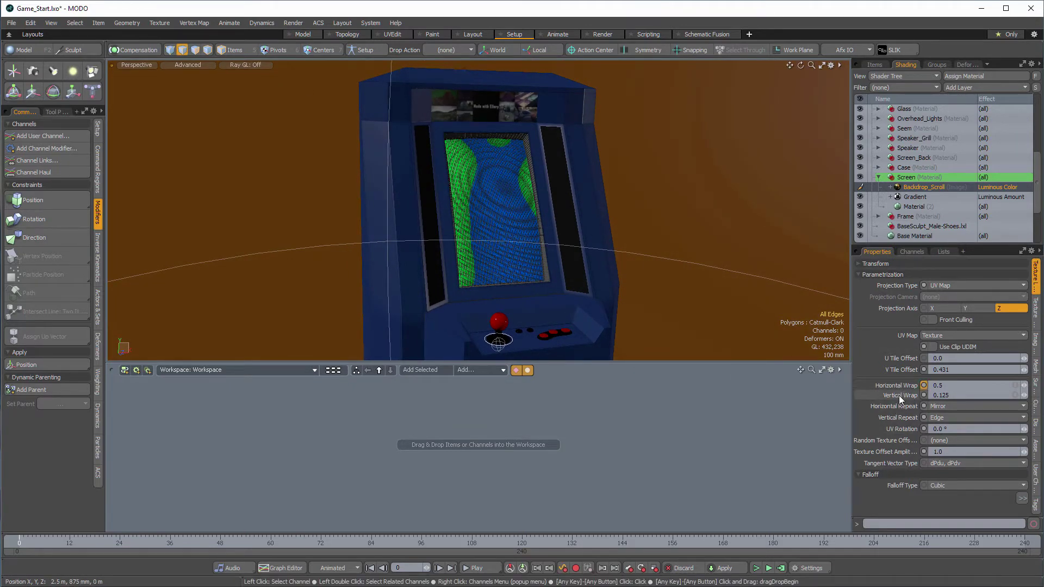
{"action": "left_click", "coordinate": [896, 359]}
{"action": "left_click", "coordinate": [947, 370]}
{"action": "type", "text": "0"}
{"action": "key", "text": "Tab"}
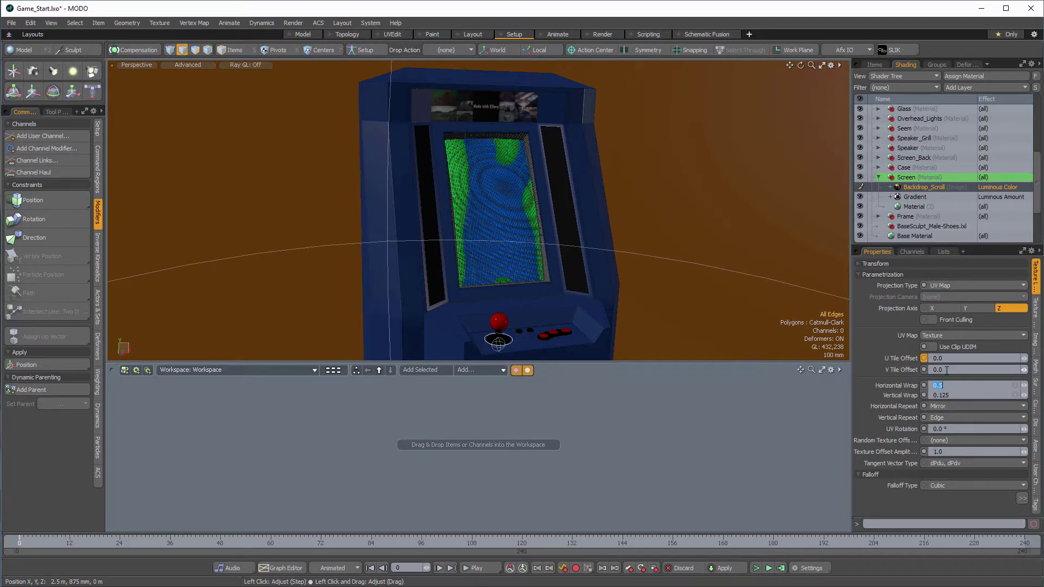
Add the Backdrop_Scroll texture's U and V Tile Offset channels to the schematic workspace as one node
{"action": "left_click", "coordinate": [902, 360]}
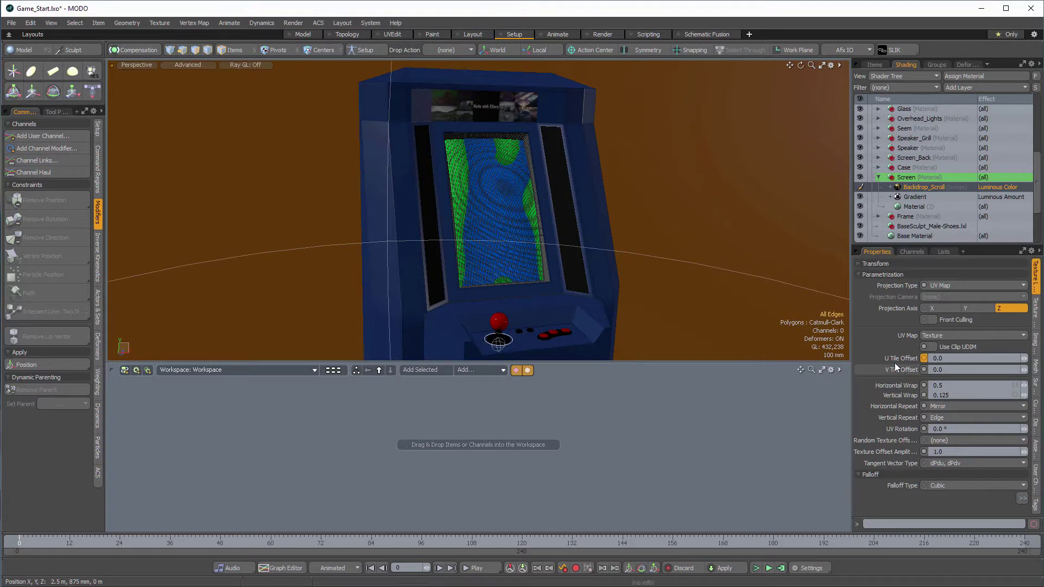
{"action": "left_click", "coordinate": [898, 368], "text": "shift"}
{"action": "left_click_drag", "start_coordinate": [895, 370], "coordinate": [662, 410]}
{"action": "left_click", "coordinate": [670, 505]}
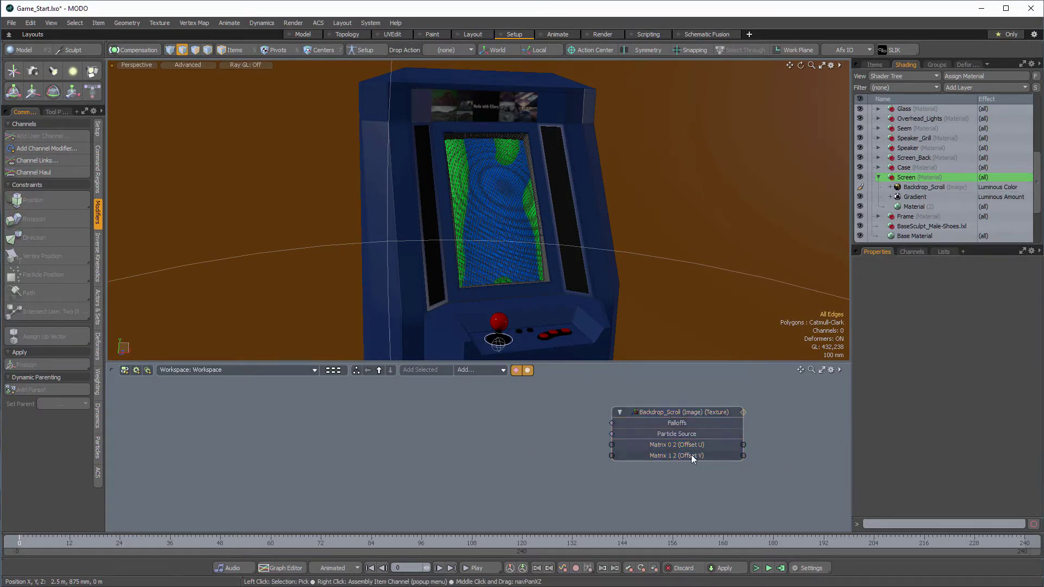
Check which tile offset property each of the Offset U and Offset V channels on the Backdrop_Scroll node corresponds to
{"action": "left_click", "coordinate": [674, 444]}
{"action": "left_click", "coordinate": [681, 454], "text": "shift"}
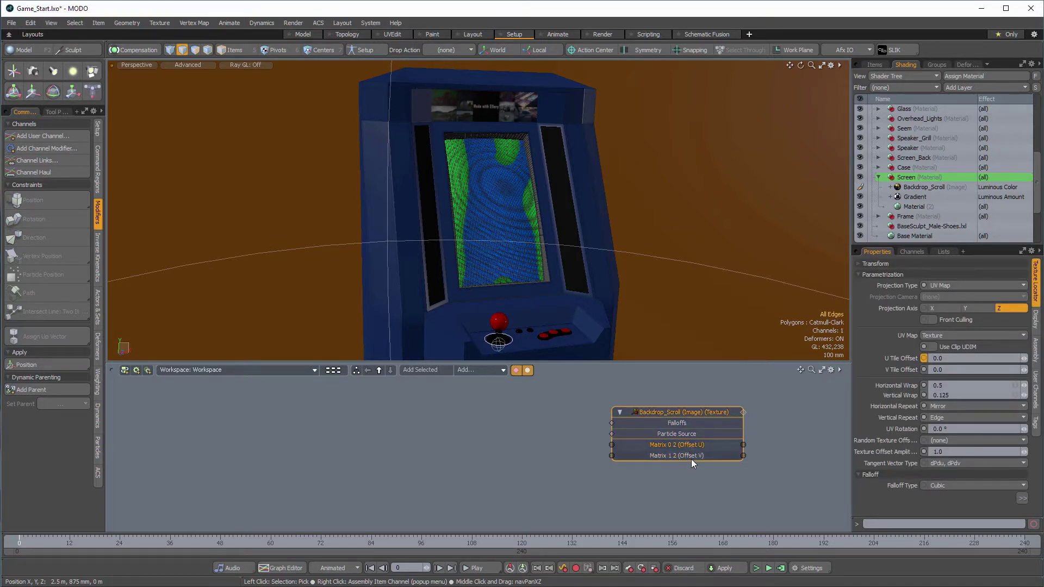
{"action": "left_click", "coordinate": [559, 416]}
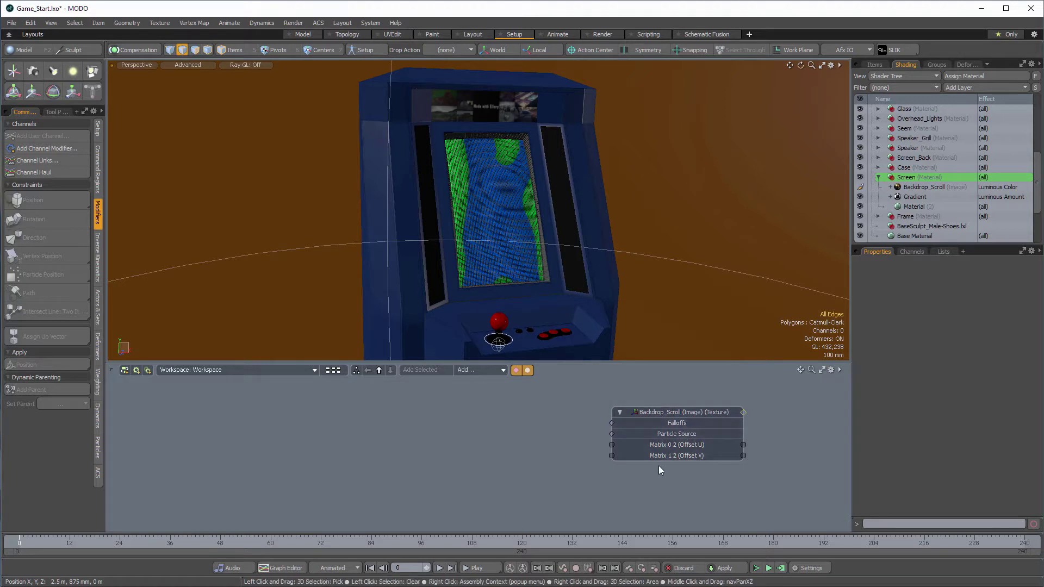
{"action": "left_click", "coordinate": [683, 454]}
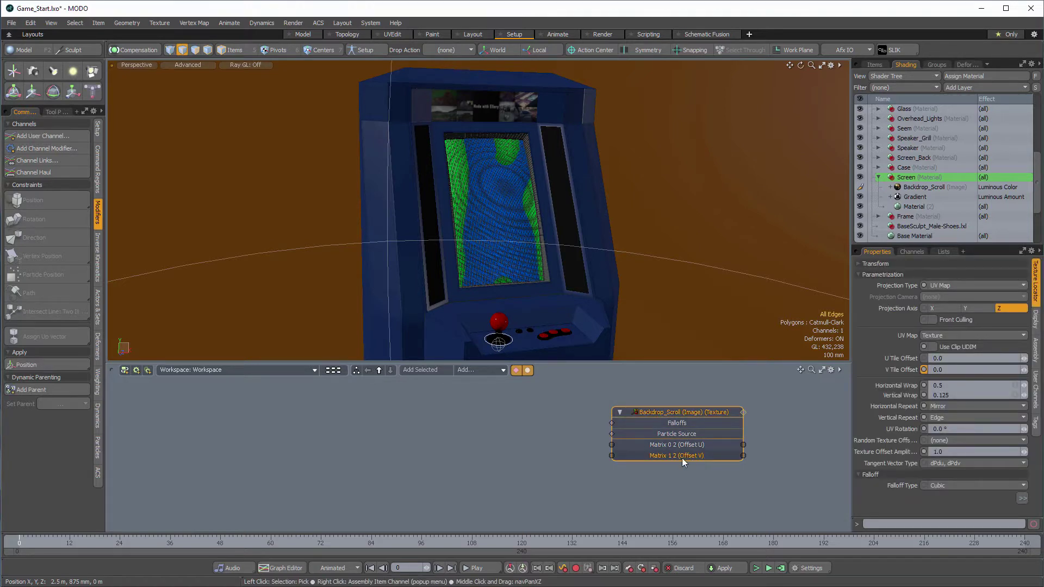
{"action": "mouse_move", "coordinate": [687, 456]}
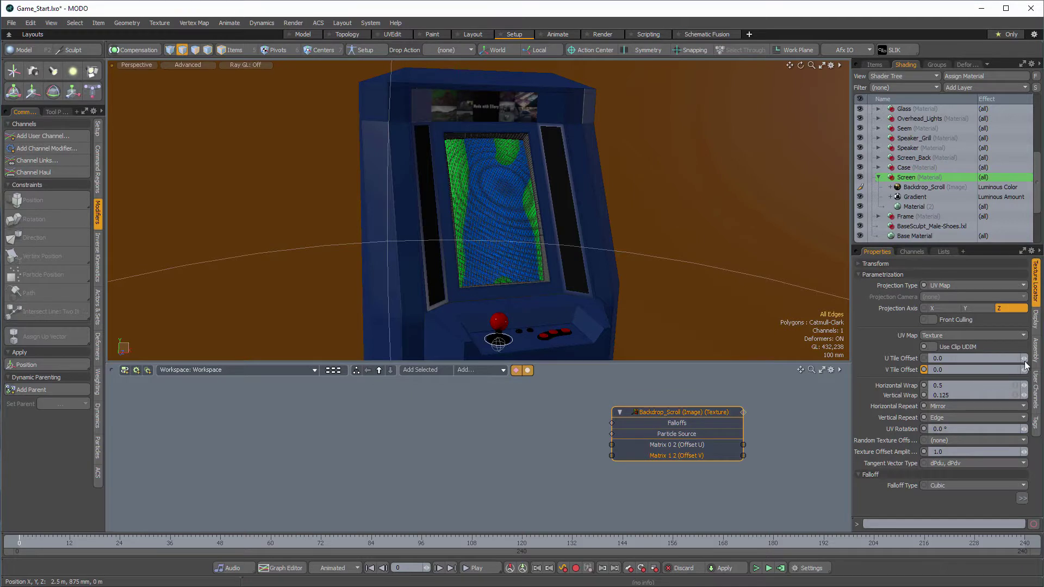
{"action": "mouse_move", "coordinate": [1024, 359]}
{"action": "left_mouse_down"}
{"action": "mouse_move", "coordinate": [1009, 359]}
{"action": "mouse_move", "coordinate": [1037, 359]}
{"action": "mouse_move", "coordinate": [1025, 359]}
{"action": "left_mouse_up"}
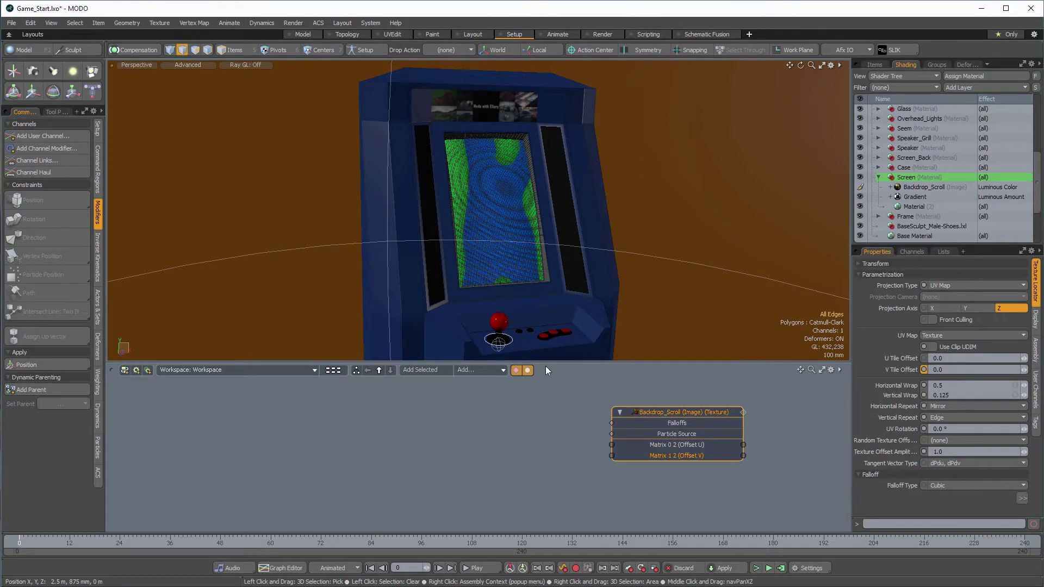
{"action": "left_click", "coordinate": [462, 396]}
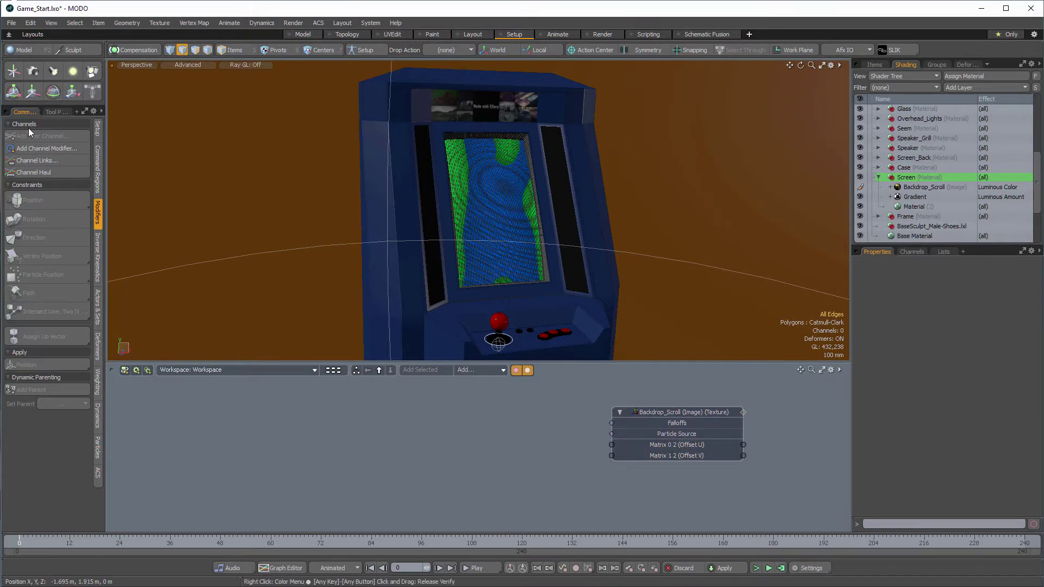
Add a locator and move it beside the arcade cabinet's screen, to about X 735 mm, Y 1.48 m, Z 180 mm
{"action": "left_click", "coordinate": [20, 75]}
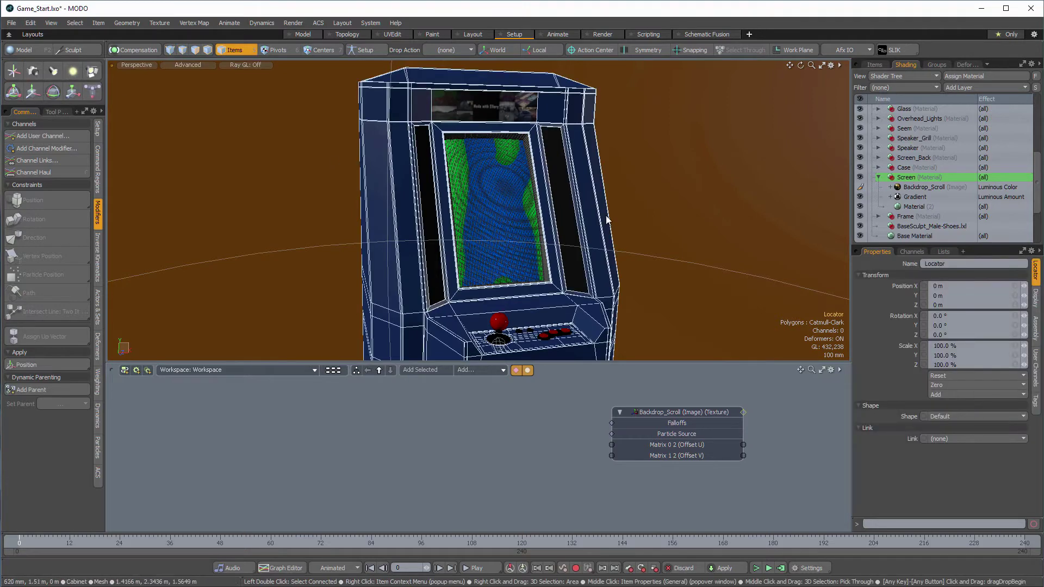
{"action": "left_click_drag", "start_coordinate": [541, 275], "coordinate": [493, 286], "text": "alt"}
{"action": "key", "text": "w"}
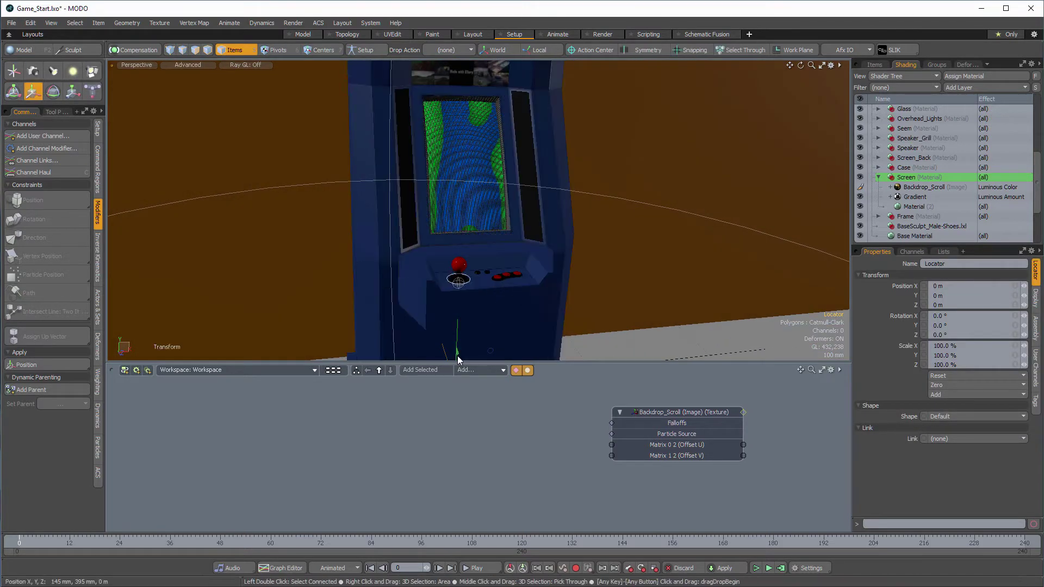
{"action": "left_click_drag", "start_coordinate": [458, 356], "coordinate": [466, 132]}
{"action": "left_click_drag", "start_coordinate": [521, 198], "coordinate": [596, 232], "text": "alt"}
{"action": "left_click_drag", "start_coordinate": [599, 184], "coordinate": [612, 194]}
{"action": "left_click_drag", "start_coordinate": [606, 242], "coordinate": [567, 217], "text": "alt"}
{"action": "scroll", "coordinate": [567, 217], "scroll_direction": "up", "scroll_amount": 3}
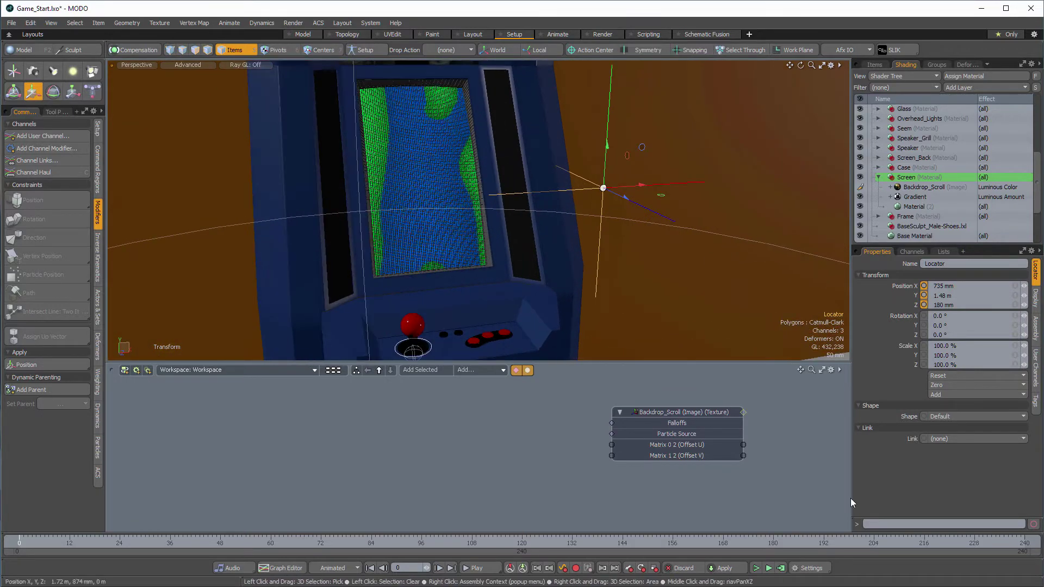
Give the locator a custom display shape and set that shape to Circle
{"action": "left_click", "coordinate": [1035, 298]}
{"action": "left_click", "coordinate": [1036, 328]}
{"action": "left_click", "coordinate": [1036, 305]}
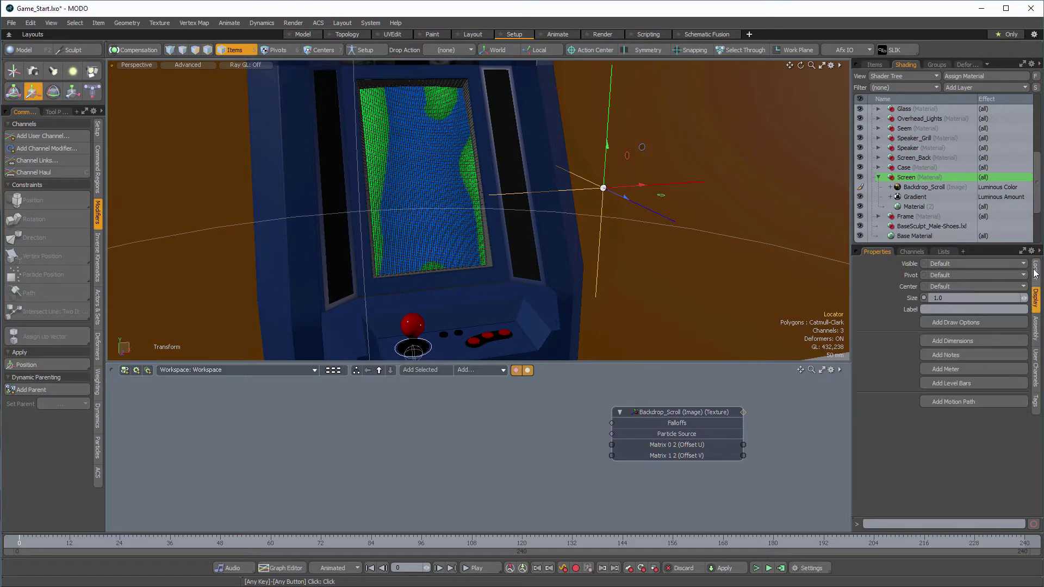
{"action": "left_click", "coordinate": [1036, 275]}
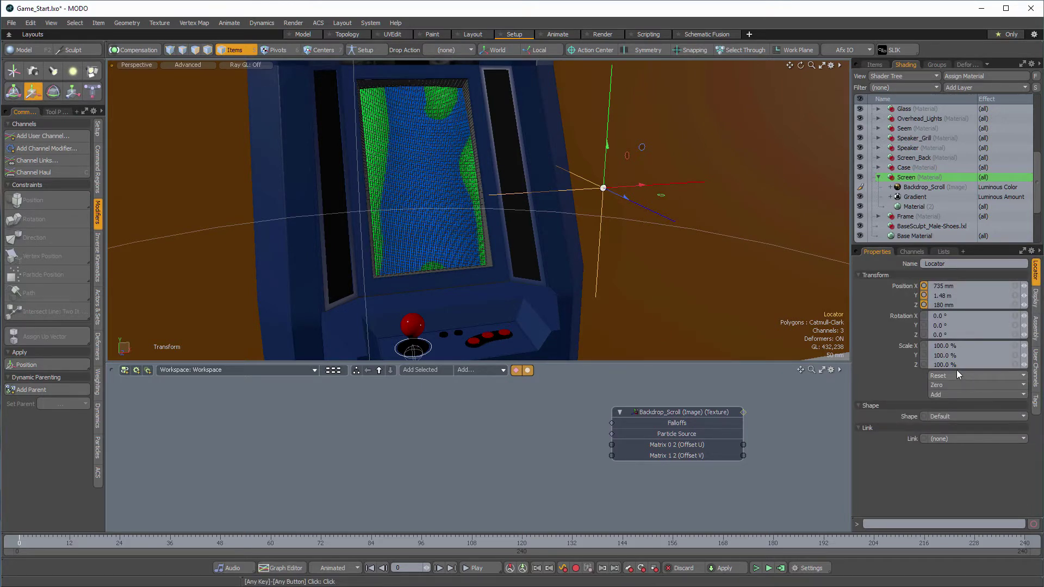
{"action": "left_click", "coordinate": [964, 416]}
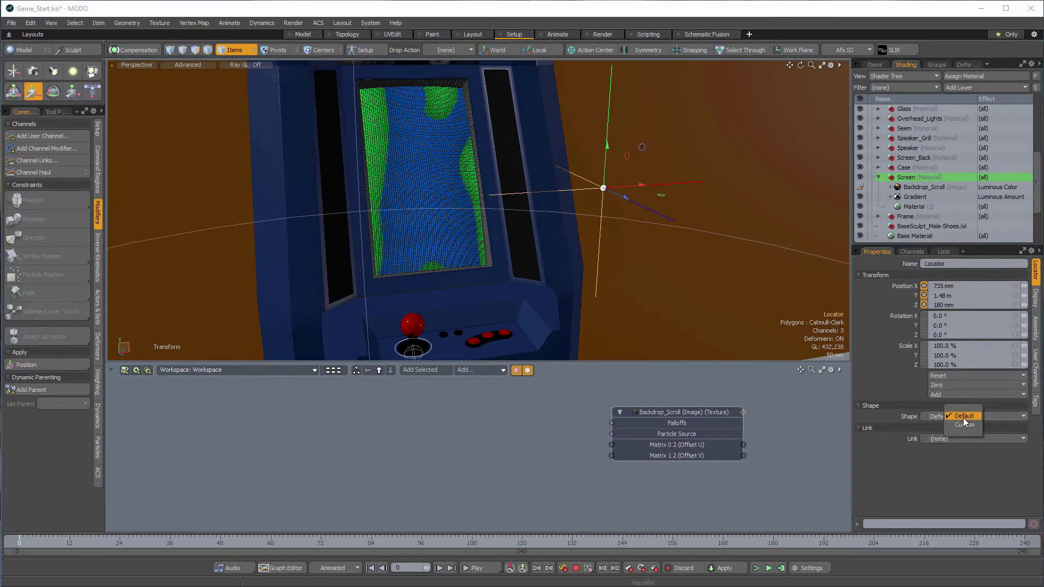
{"action": "left_click", "coordinate": [970, 424]}
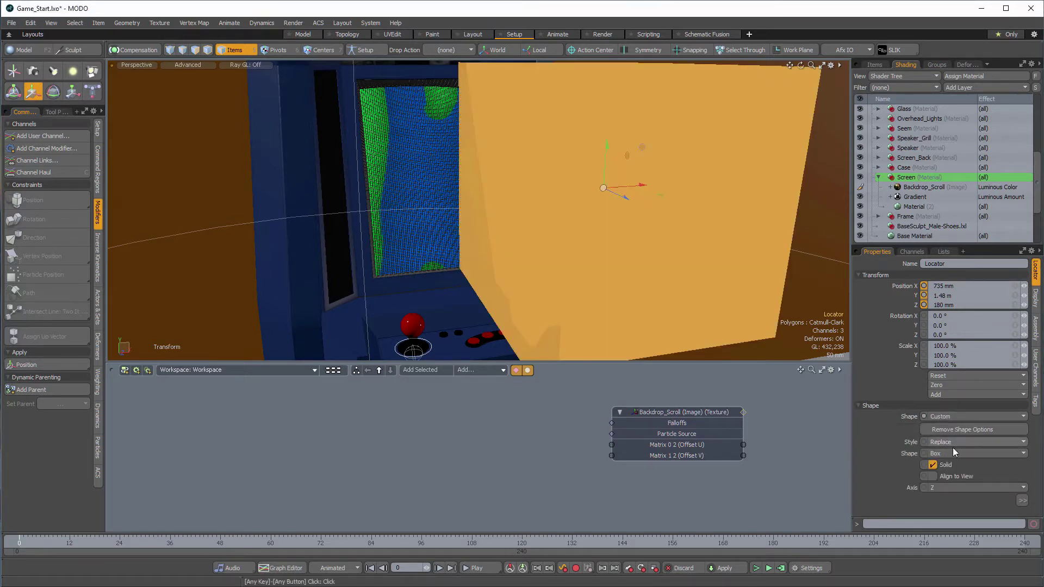
{"action": "left_click", "coordinate": [958, 455]}
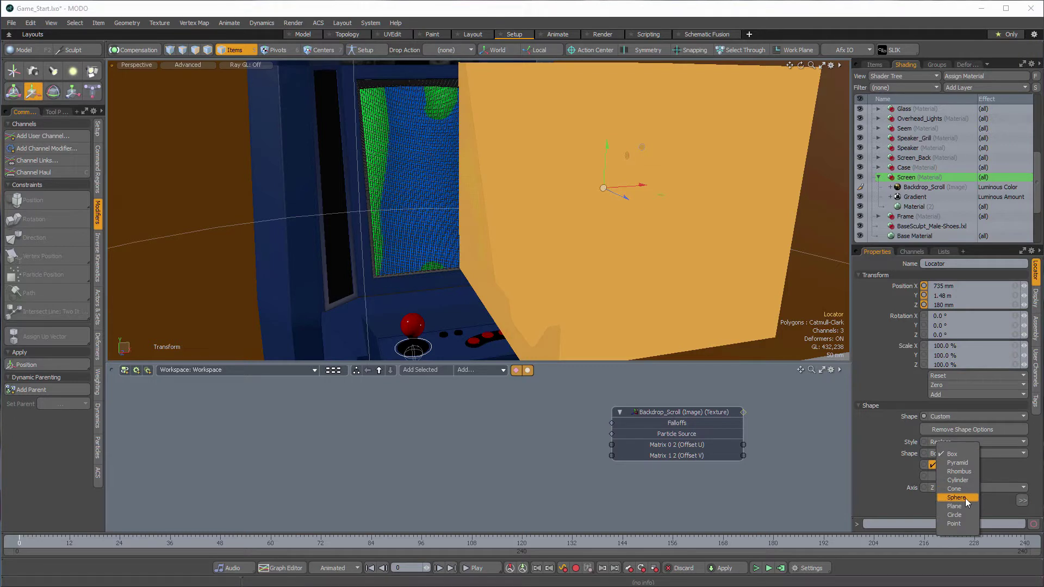
{"action": "left_click", "coordinate": [966, 515]}
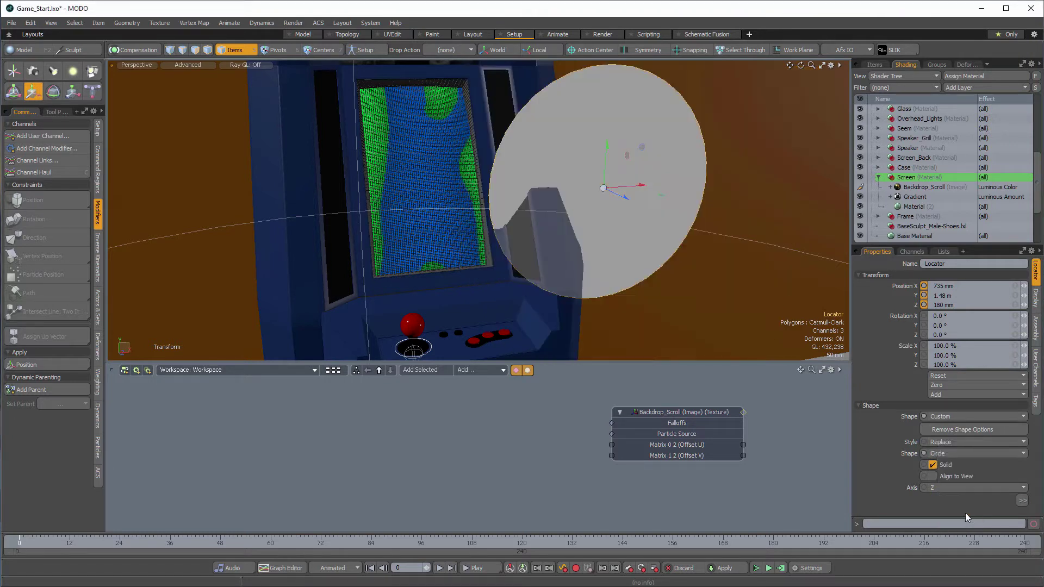
Align the locator's circle shape to the view and shrink its radius to a small disc beside the cabinet
{"action": "left_click", "coordinate": [1009, 487]}
{"action": "left_click", "coordinate": [933, 476]}
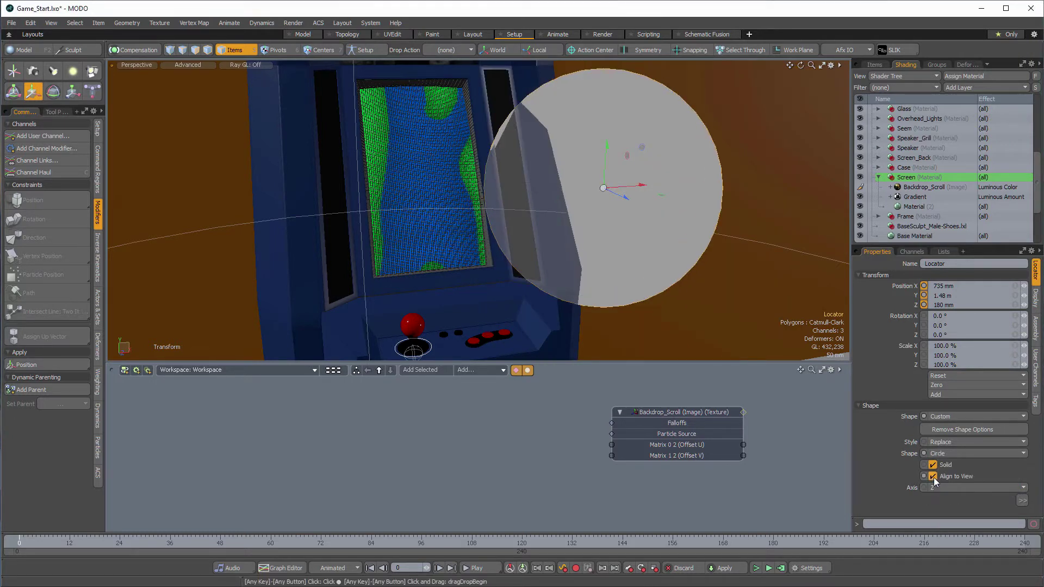
{"action": "left_click", "coordinate": [1022, 500]}
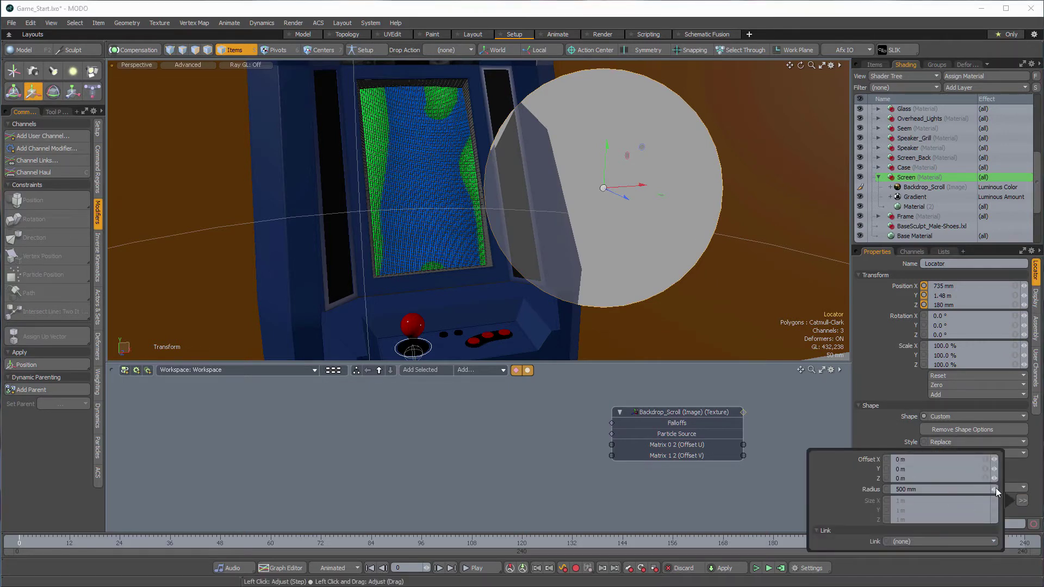
{"action": "left_click_drag", "start_coordinate": [995, 490], "coordinate": [994, 493]}
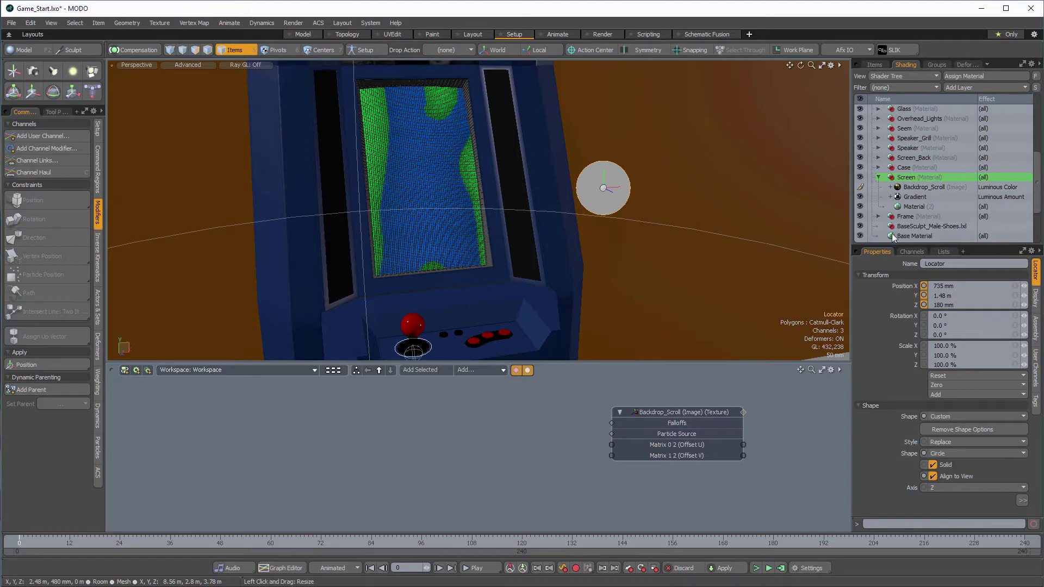
Add the locator from the item list to the schematic workspace, placed ahead of the Backdrop_Scroll node
{"action": "left_click", "coordinate": [873, 65]}
{"action": "scroll", "coordinate": [941, 185], "scroll_direction": "down", "scroll_amount": 1}
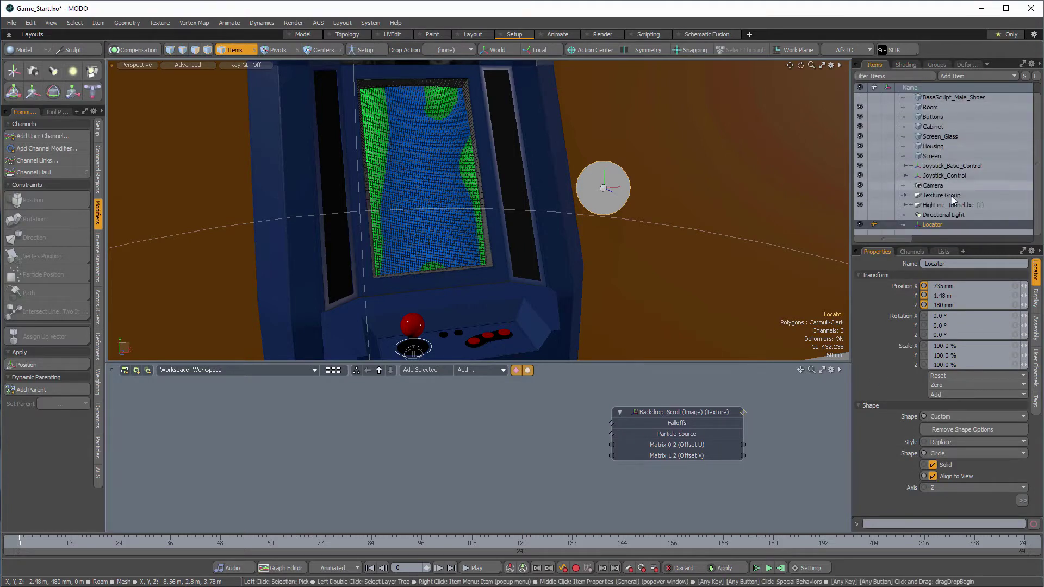
{"action": "left_click_drag", "start_coordinate": [932, 224], "coordinate": [431, 429]}
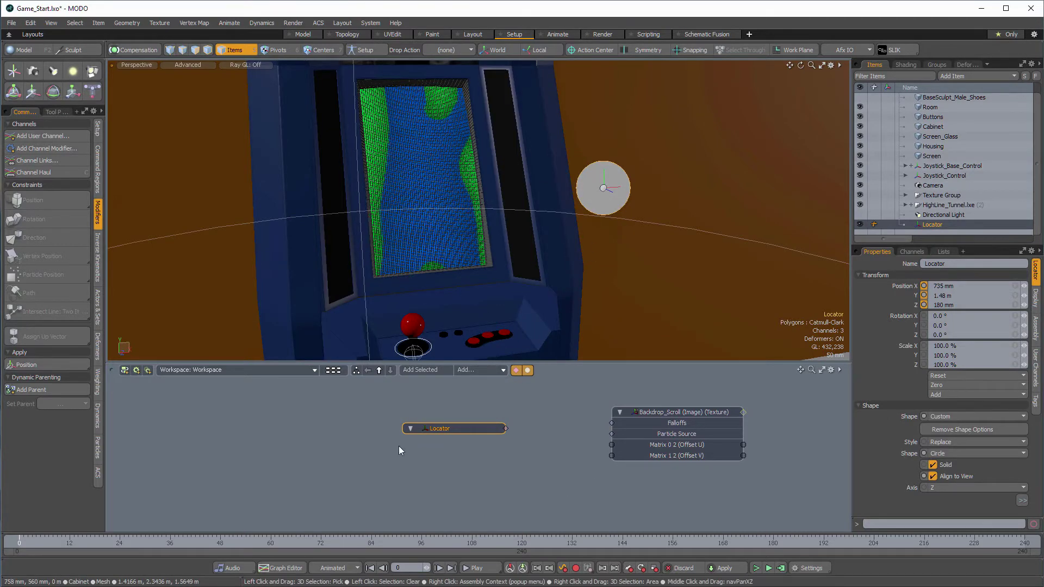
{"action": "left_click", "coordinate": [594, 181]}
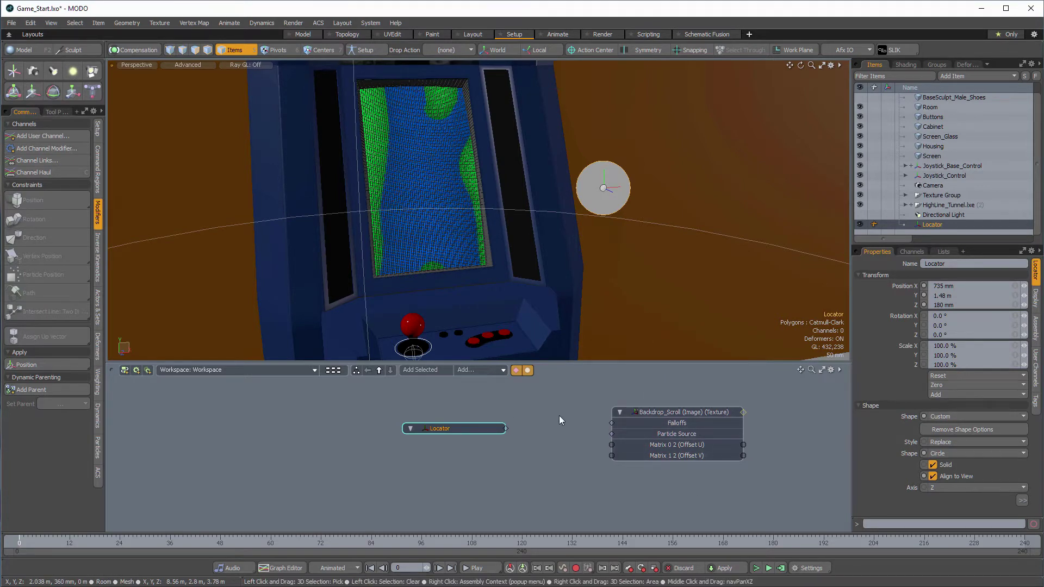
Start a new user channel on the locator named Vertical_Scroll, keeping its type as Float
{"action": "left_click", "coordinate": [911, 252]}
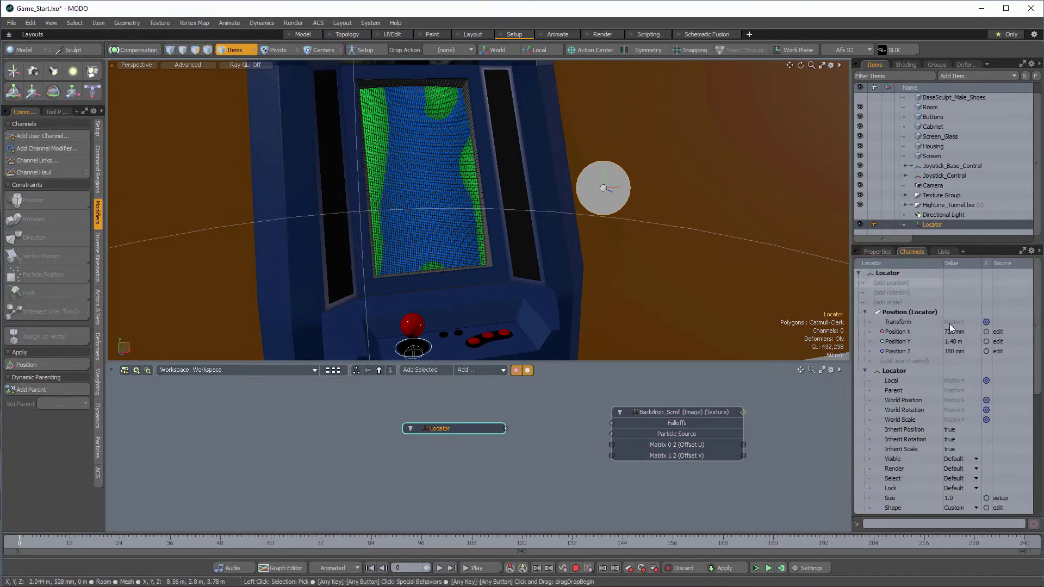
{"action": "left_click", "coordinate": [878, 252]}
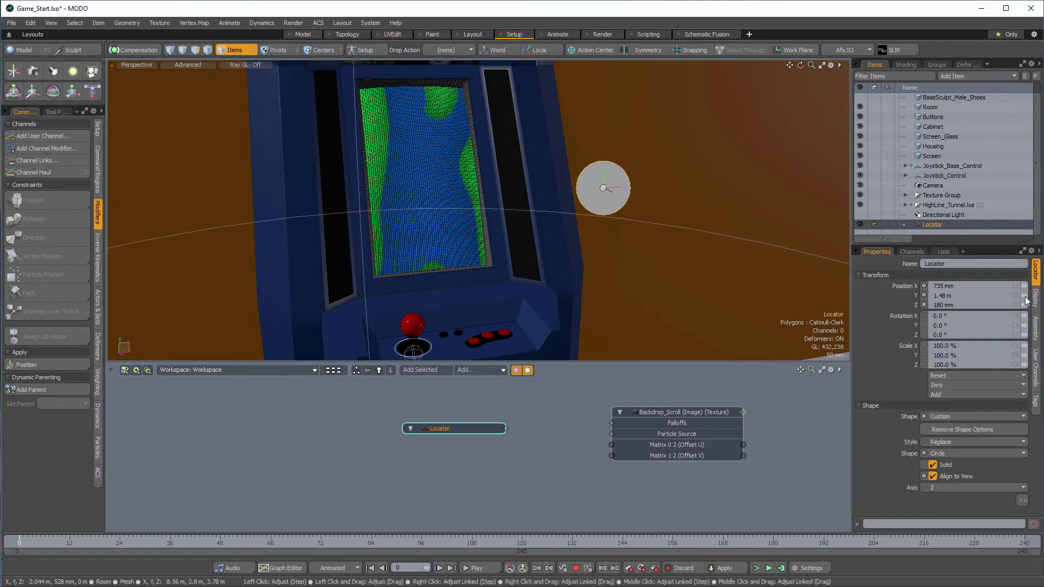
{"action": "left_click", "coordinate": [1036, 375]}
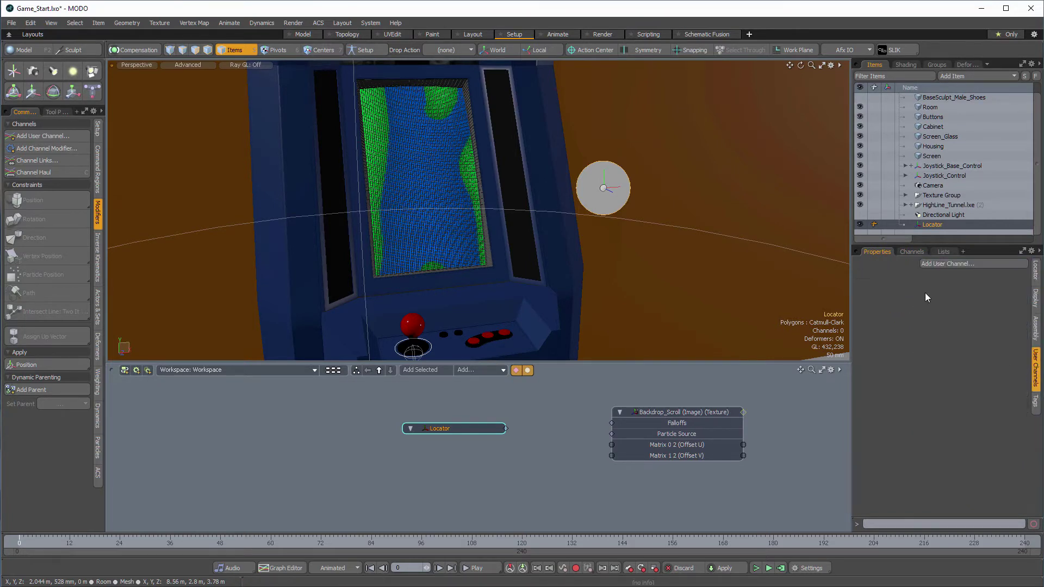
{"action": "left_click", "coordinate": [946, 263]}
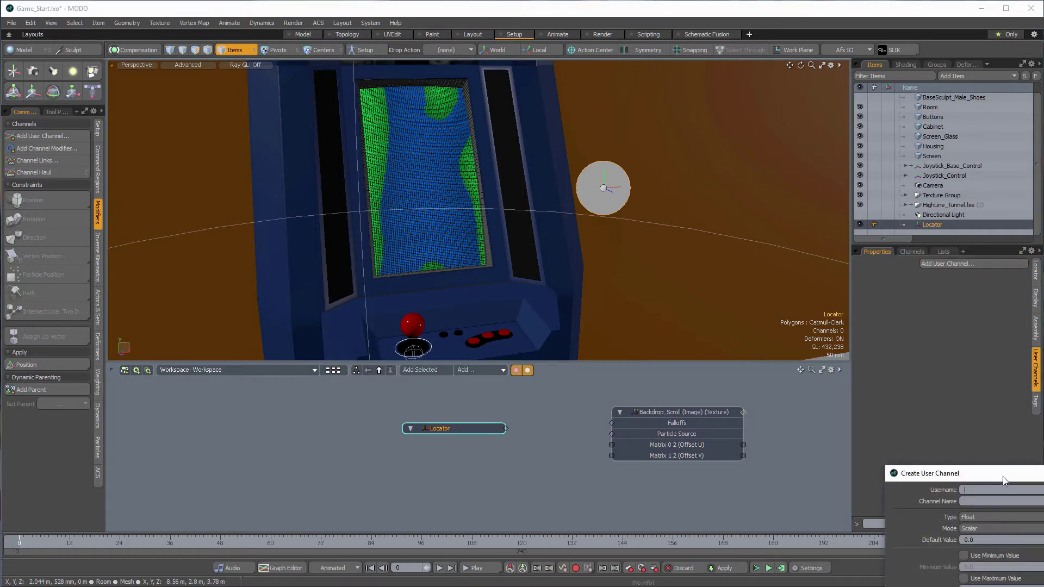
{"action": "left_click_drag", "start_coordinate": [1005, 478], "coordinate": [775, 229]}
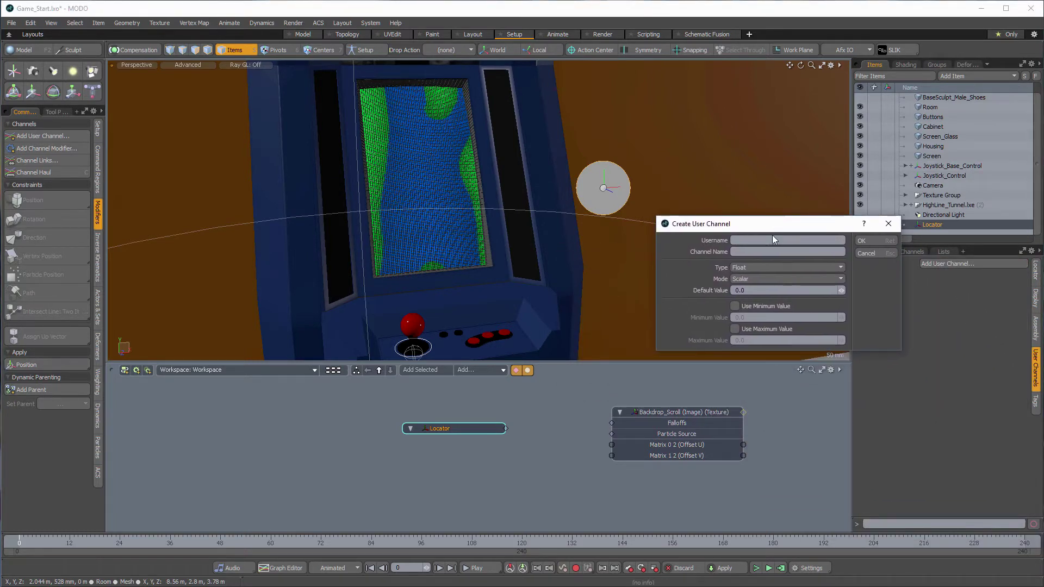
{"action": "left_click", "coordinate": [737, 240]}
{"action": "type", "text": "Vertical_Scroll"}
{"action": "left_click", "coordinate": [756, 251]}
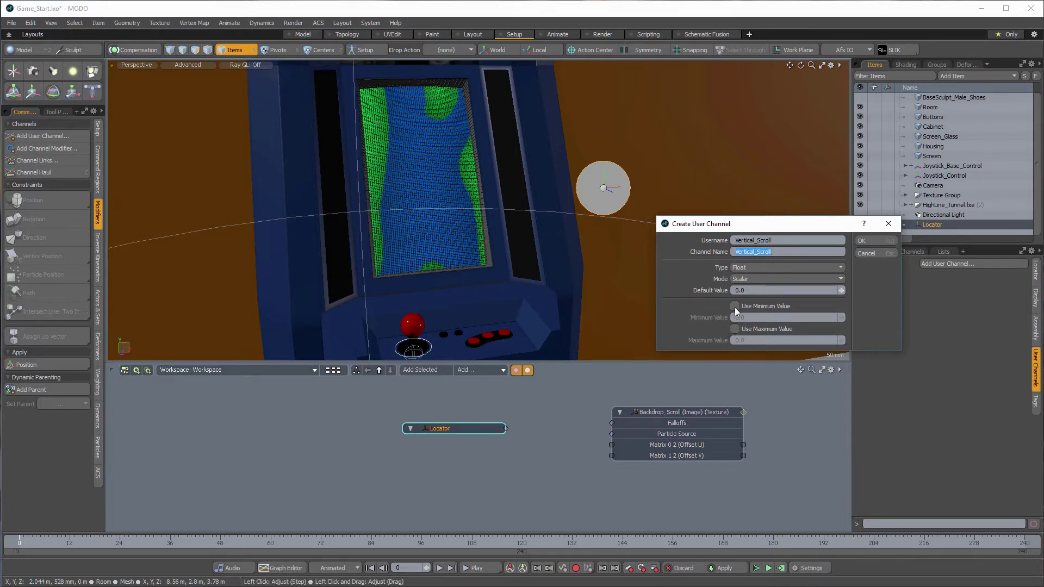
{"action": "left_click", "coordinate": [742, 267]}
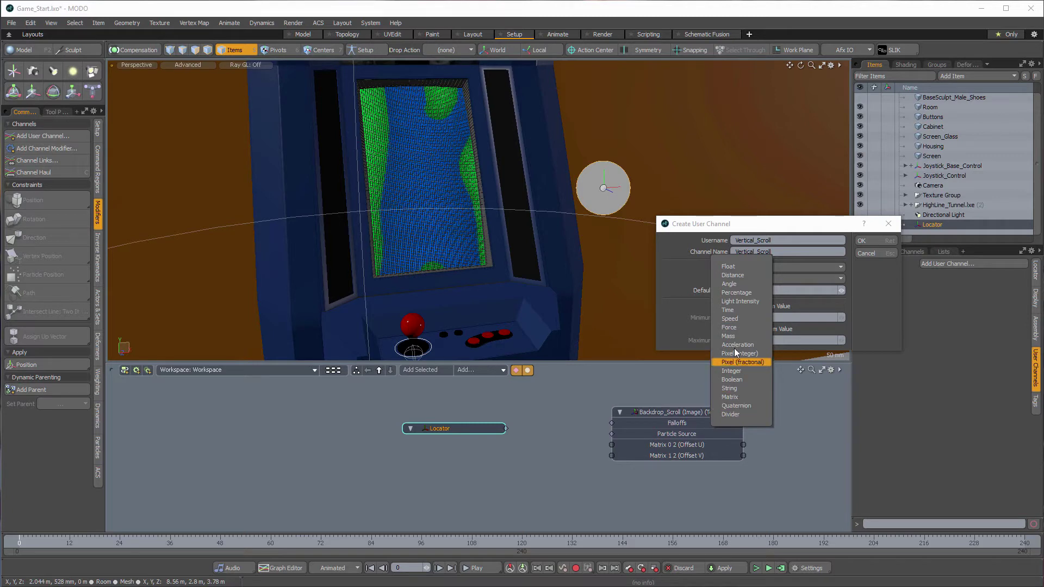
{"action": "left_click", "coordinate": [742, 268]}
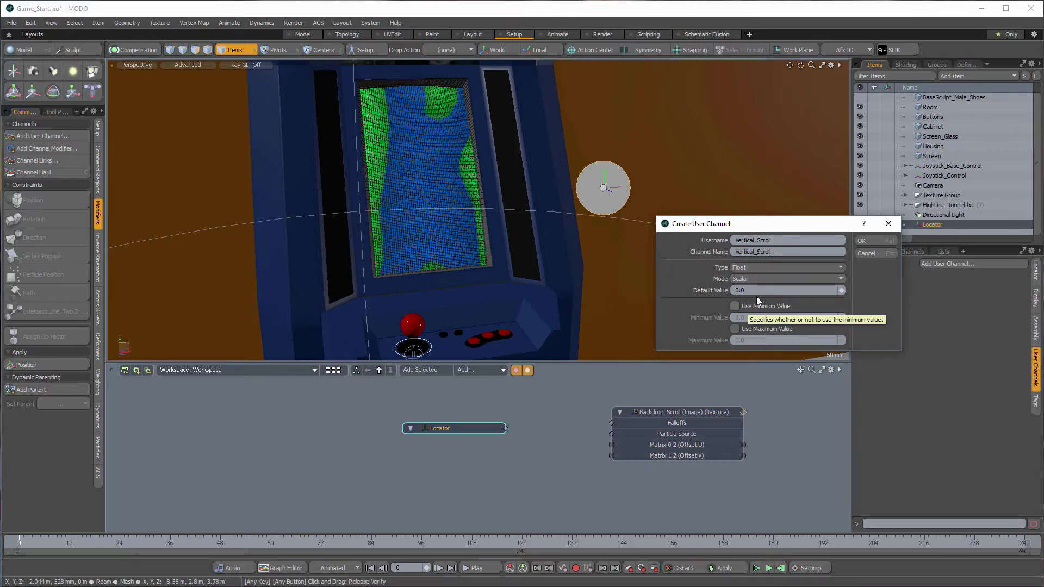
Limit the Vertical_Scroll channel to a minimum value of -0.43 and a maximum value of 0.43
{"action": "left_click", "coordinate": [736, 306]}
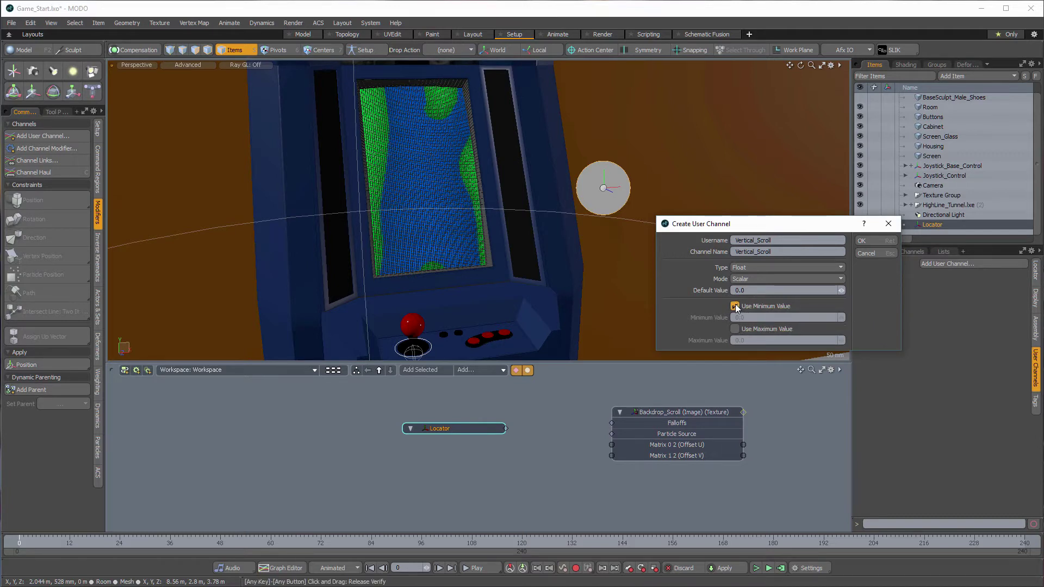
{"action": "left_click", "coordinate": [736, 329]}
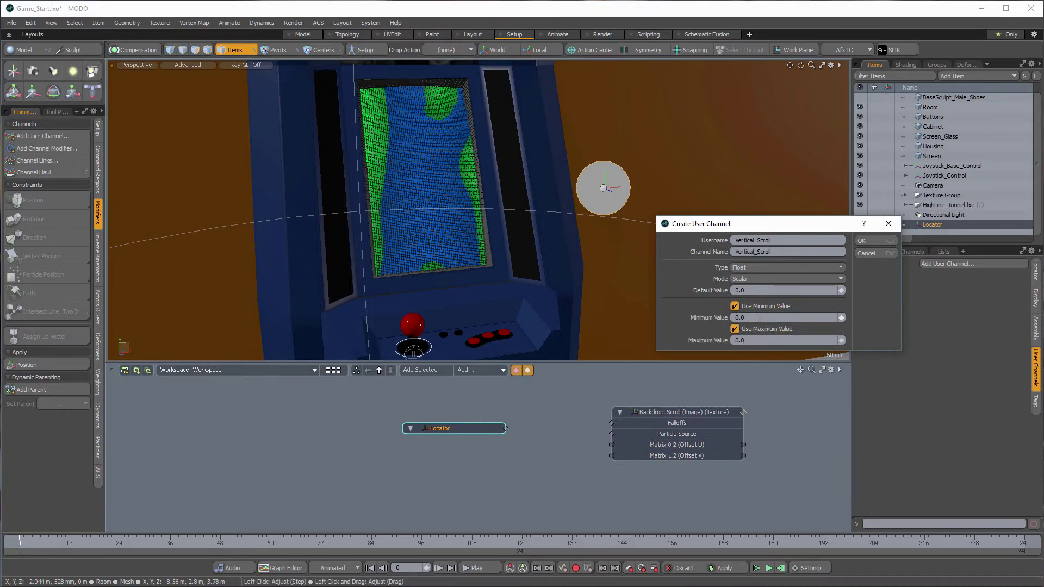
{"action": "left_click", "coordinate": [750, 318]}
{"action": "type", "text": "-"}
{"action": "type", "text": ".43"}
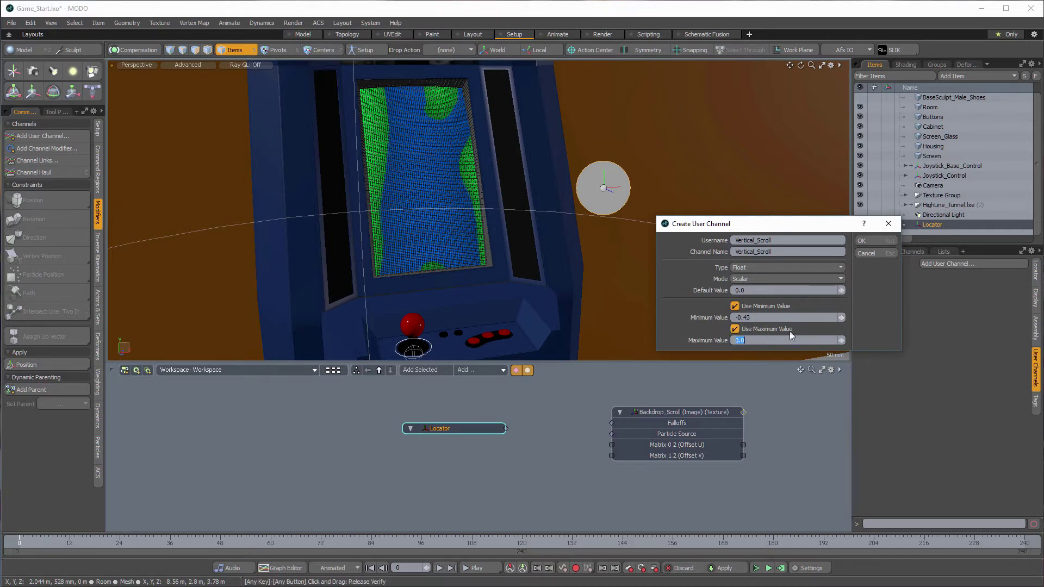
{"action": "left_click", "coordinate": [740, 341]}
{"action": "type", "text": "0.43"}
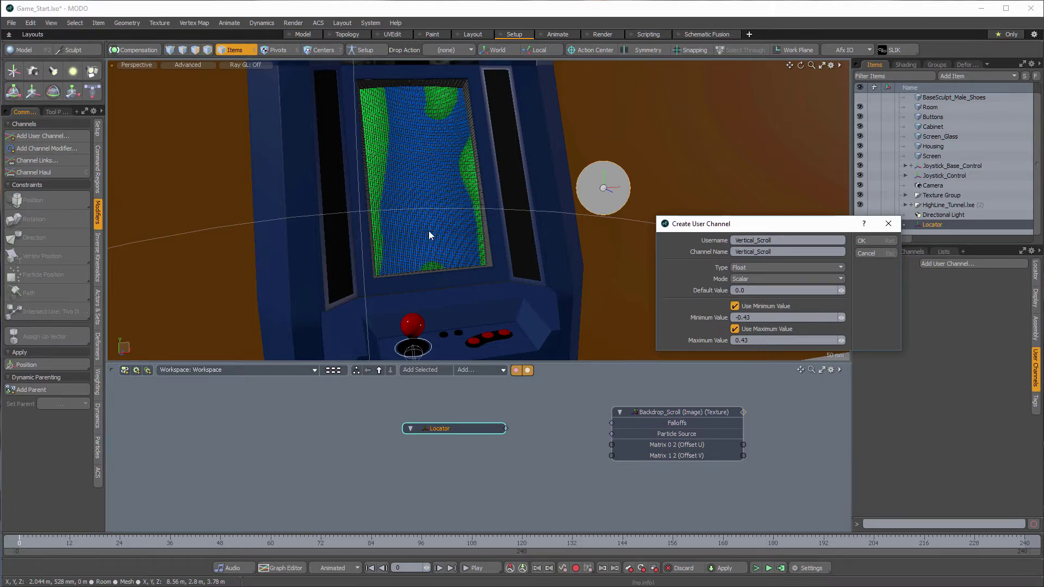
Set the Vertical_Scroll channel's default value to -0.43, create the channel and shift the Locator node away from the Backdrop_Scroll node
{"action": "left_click", "coordinate": [750, 291]}
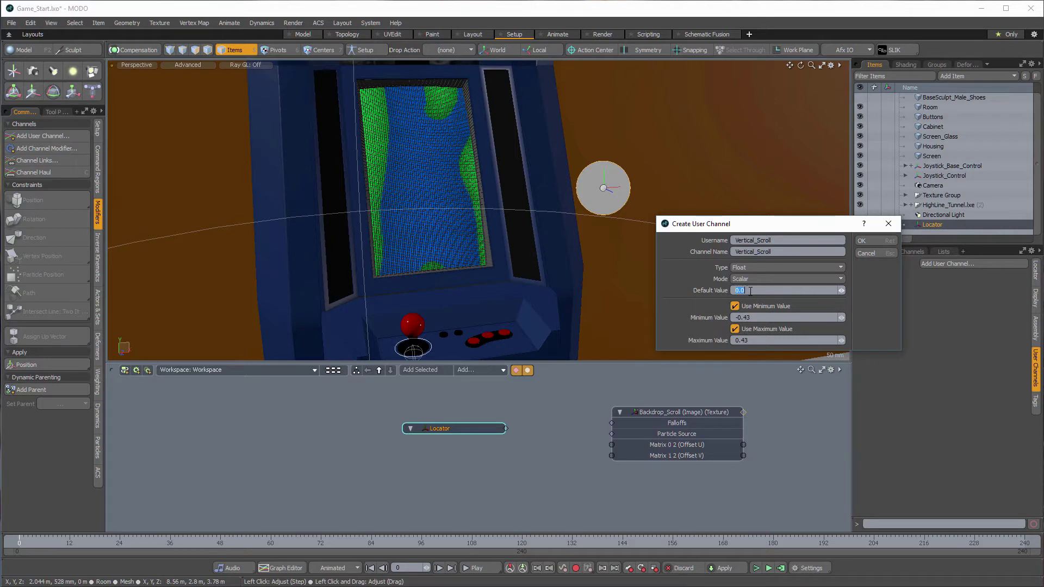
{"action": "type", "text": "-"}
{"action": "type", "text": "0.43"}
{"action": "left_click", "coordinate": [779, 319]}
{"action": "left_click", "coordinate": [872, 240]}
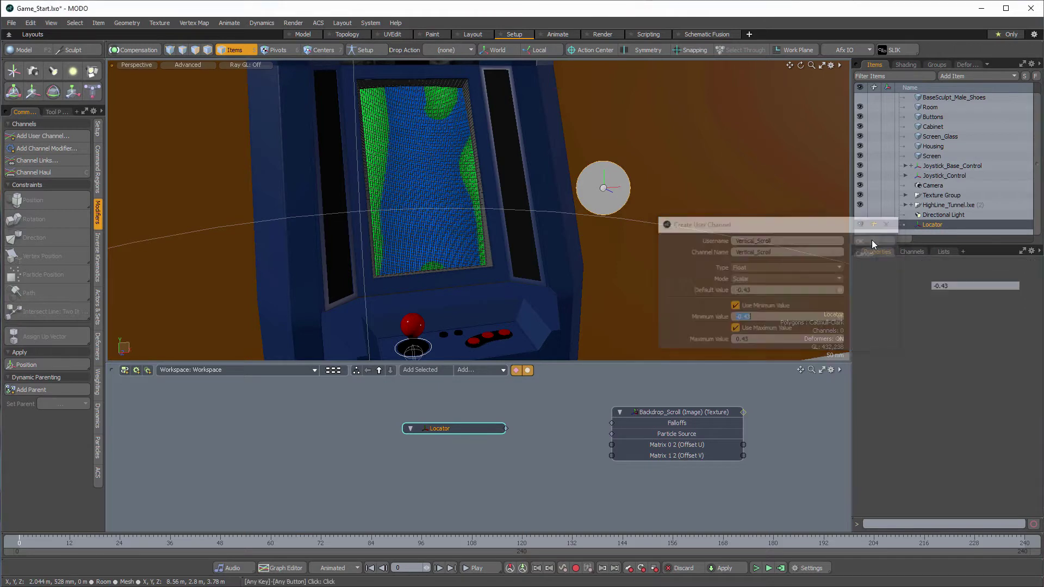
{"action": "left_click_drag", "start_coordinate": [470, 427], "coordinate": [423, 431]}
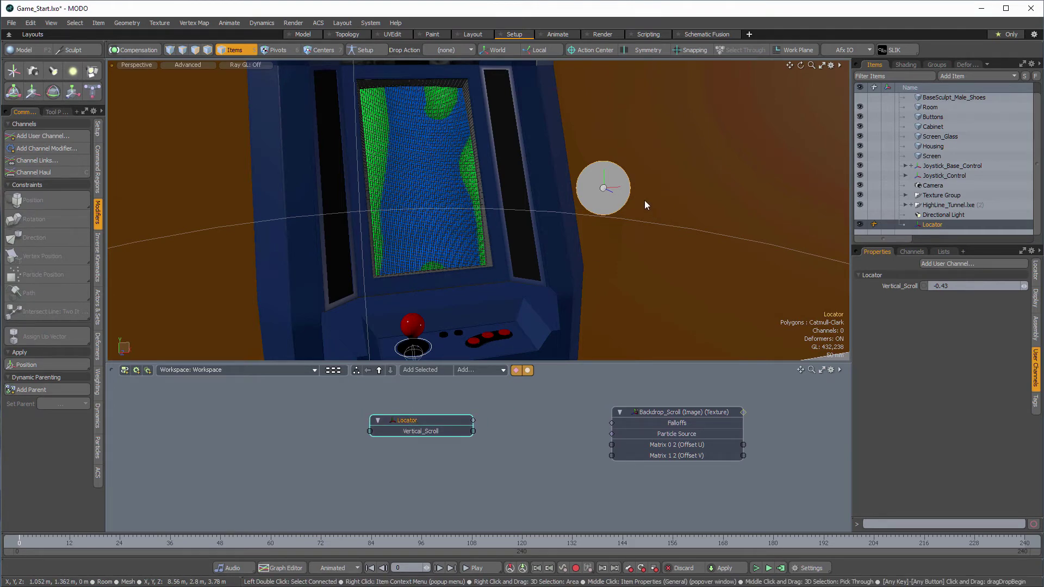
Vary the locator's Vertical_Scroll channel across its range with Channel Haul, and move the Locator node closer to the Backdrop_Scroll node
{"action": "key", "text": "c"}
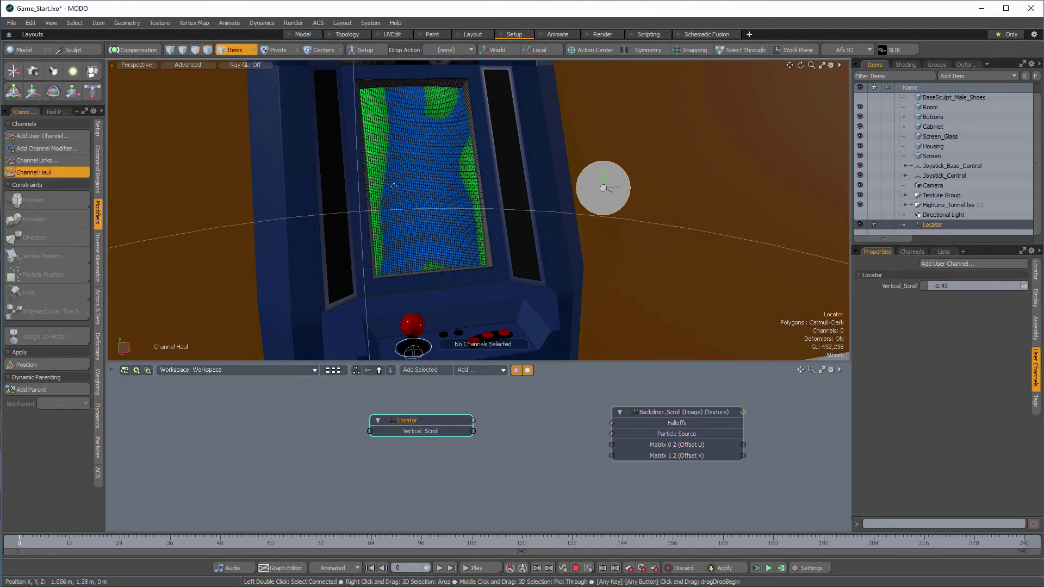
{"action": "left_click_drag", "start_coordinate": [664, 230], "coordinate": [637, 231], "text": "alt"}
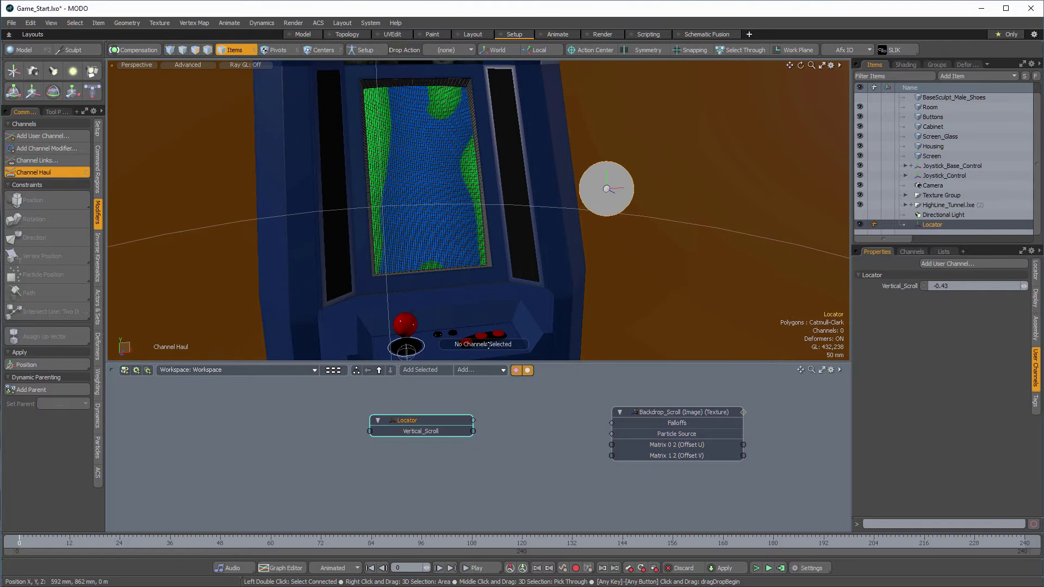
{"action": "left_click", "coordinate": [422, 432]}
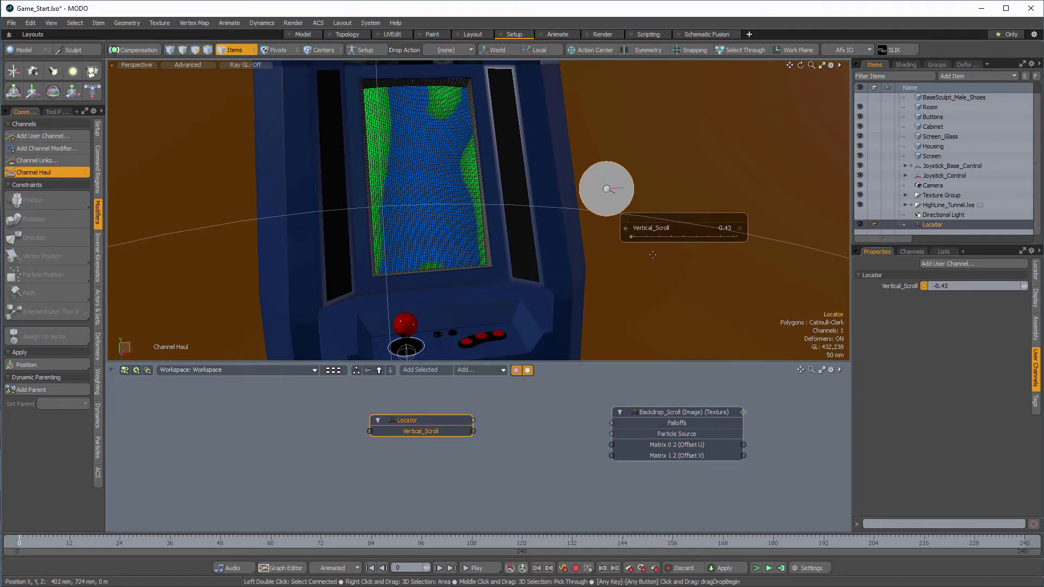
{"action": "left_click_drag", "start_coordinate": [631, 237], "coordinate": [737, 238]}
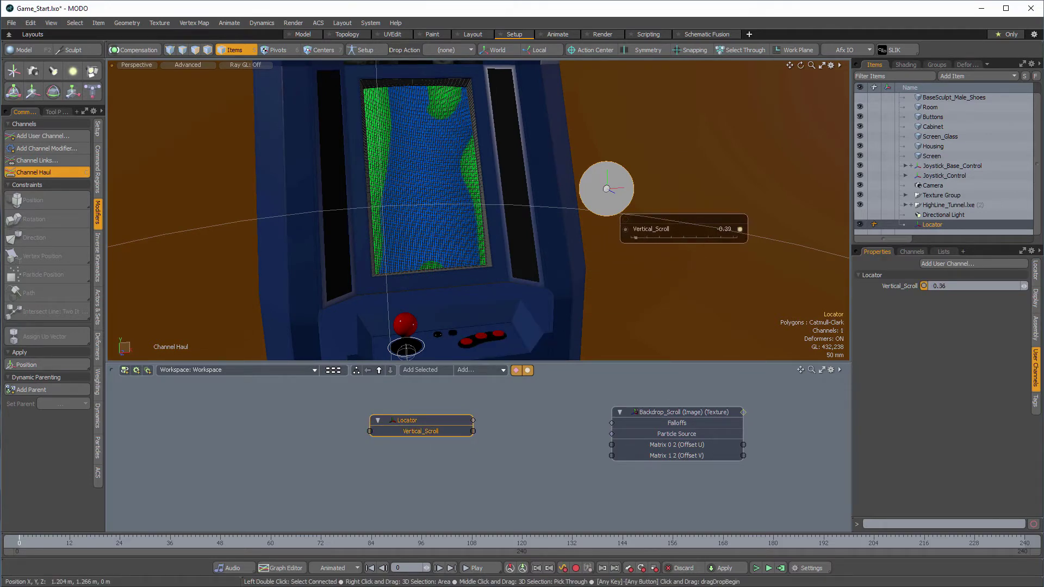
{"action": "mouse_move", "coordinate": [636, 237]}
{"action": "left_mouse_down"}
{"action": "mouse_move", "coordinate": [697, 238]}
{"action": "mouse_move", "coordinate": [631, 238]}
{"action": "left_mouse_up"}
{"action": "left_click_drag", "start_coordinate": [737, 237], "coordinate": [671, 238]}
{"action": "left_click", "coordinate": [472, 472]}
{"action": "left_click_drag", "start_coordinate": [418, 420], "coordinate": [448, 414]}
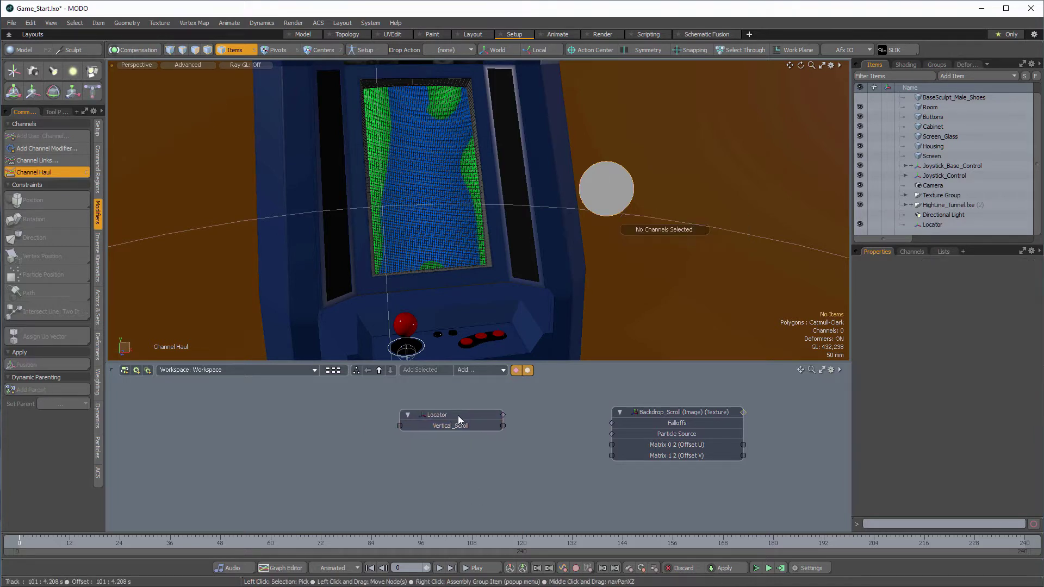
Connect the locator's Vertical_Scroll channel to Matrix 1 2 (Offset V) on the Backdrop_Scroll node and test it with Channel Haul
{"action": "left_click_drag", "start_coordinate": [571, 460], "coordinate": [613, 456]}
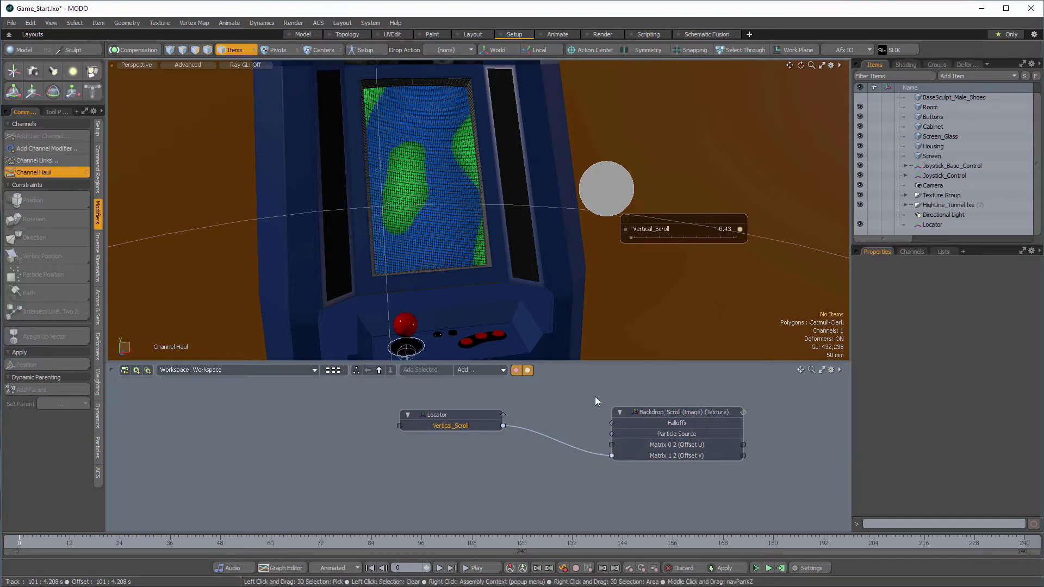
{"action": "left_click_drag", "start_coordinate": [500, 250], "coordinate": [438, 254]}
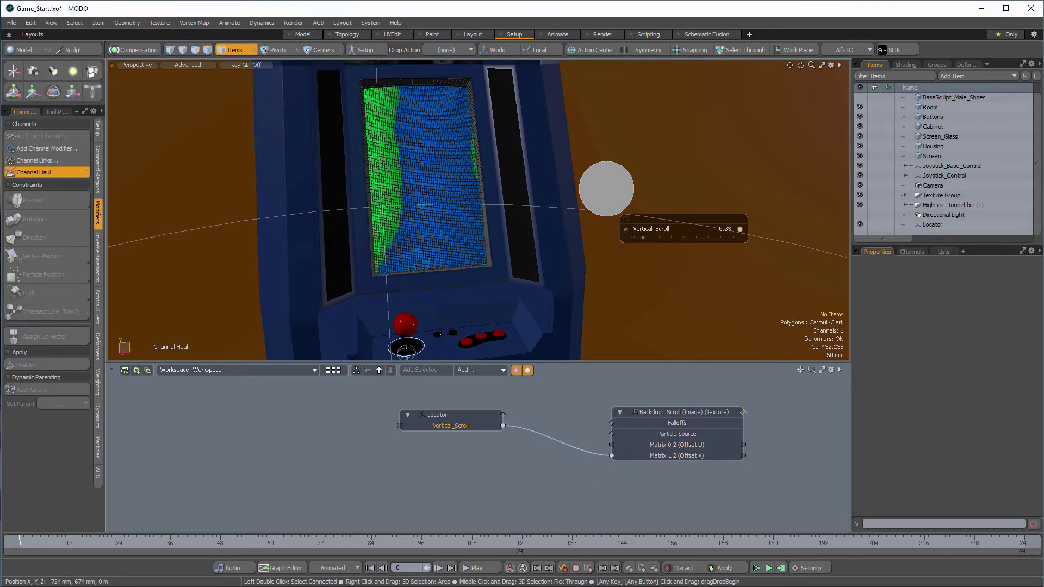
{"action": "key", "text": "ctrl+z"}
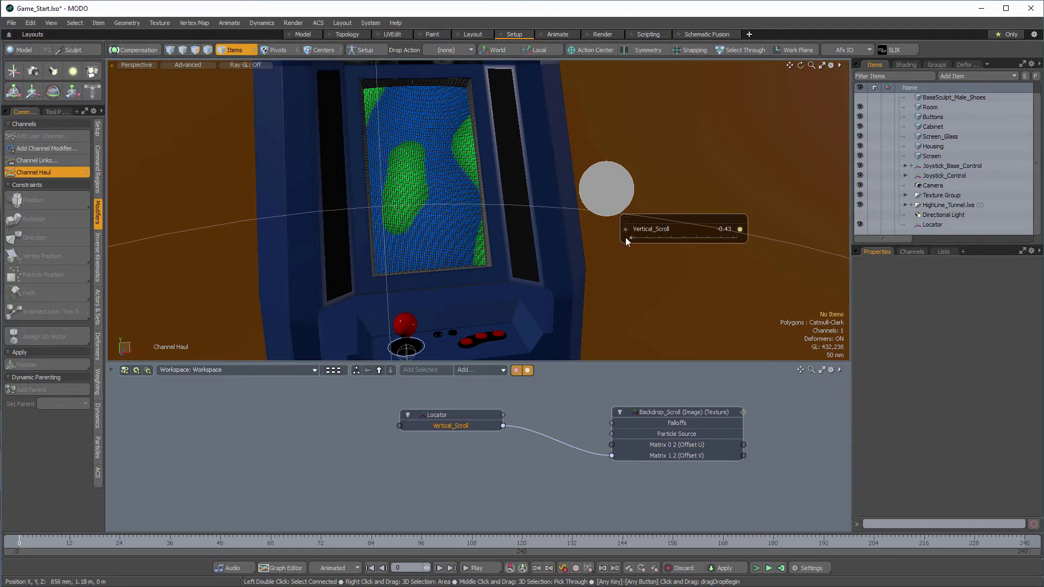
{"action": "mouse_move", "coordinate": [628, 241]}
{"action": "left_mouse_down"}
{"action": "mouse_move", "coordinate": [701, 241]}
{"action": "mouse_move", "coordinate": [630, 238]}
{"action": "left_mouse_up"}
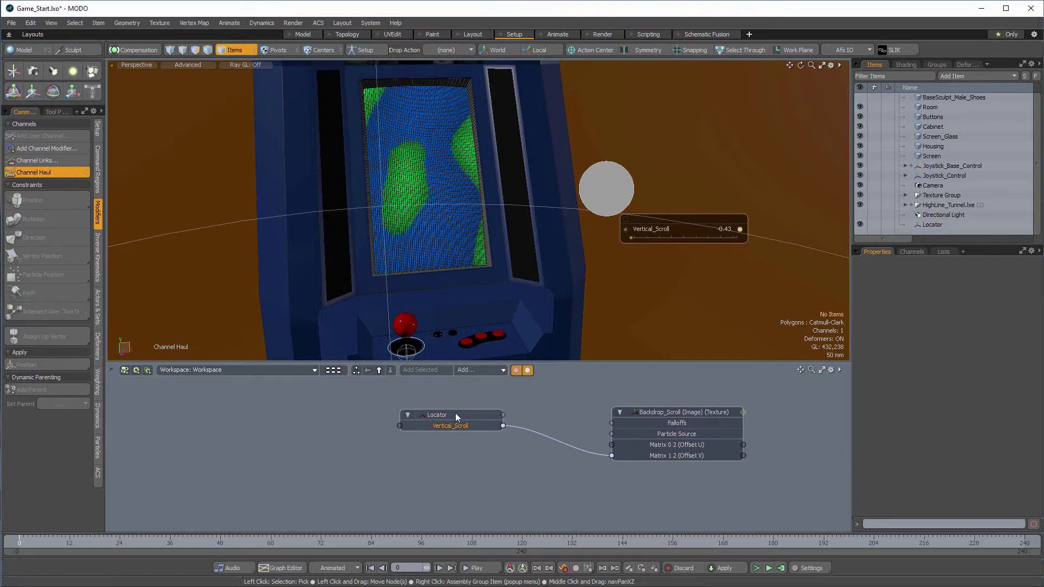
Shift the Locator node slightly and start a new user channel on the locator named Horizontal_Scroll
{"action": "left_click_drag", "start_coordinate": [456, 417], "coordinate": [448, 419]}
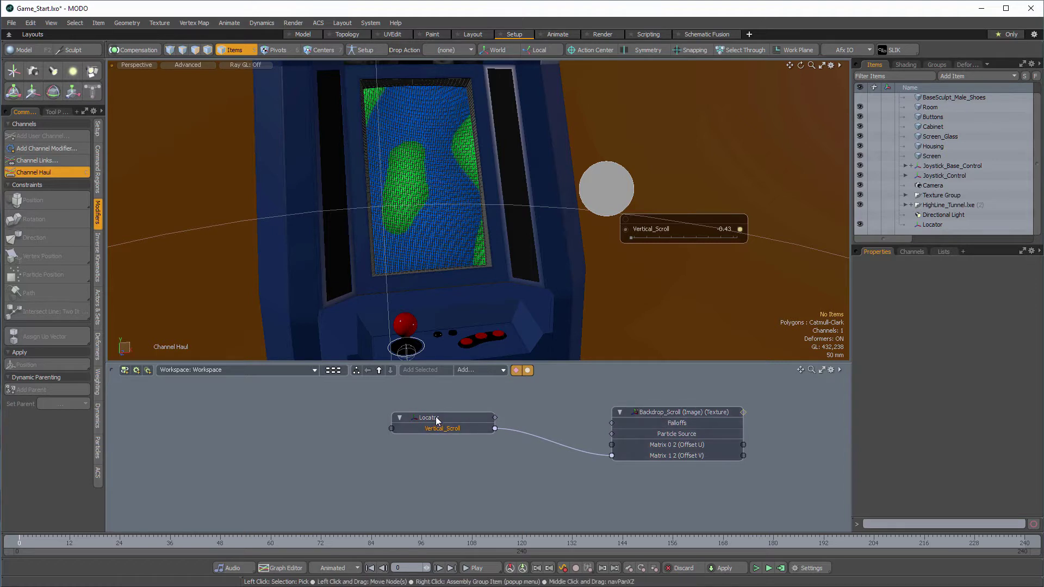
{"action": "left_click", "coordinate": [665, 444]}
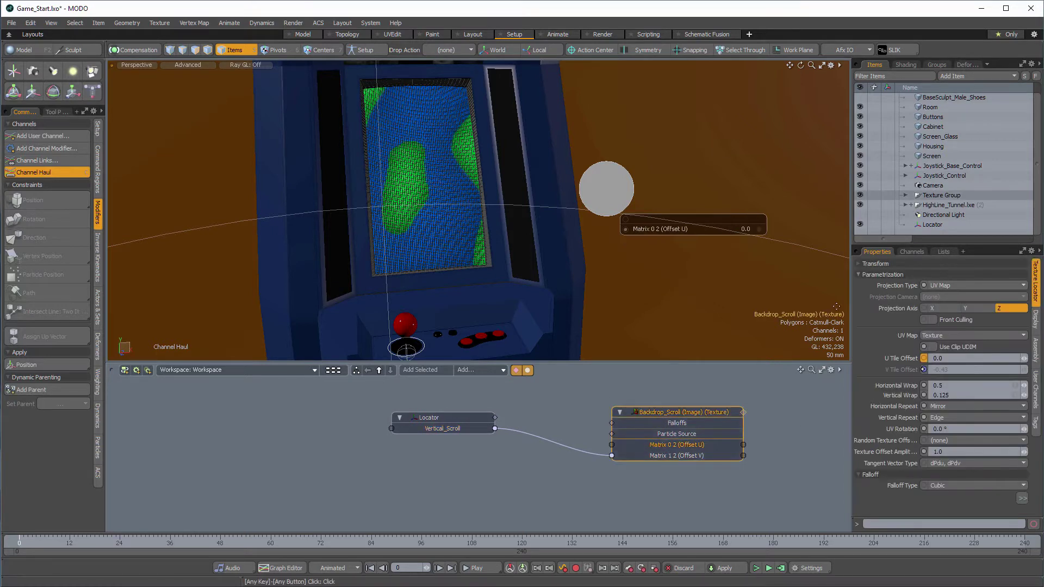
{"action": "left_click", "coordinate": [435, 418]}
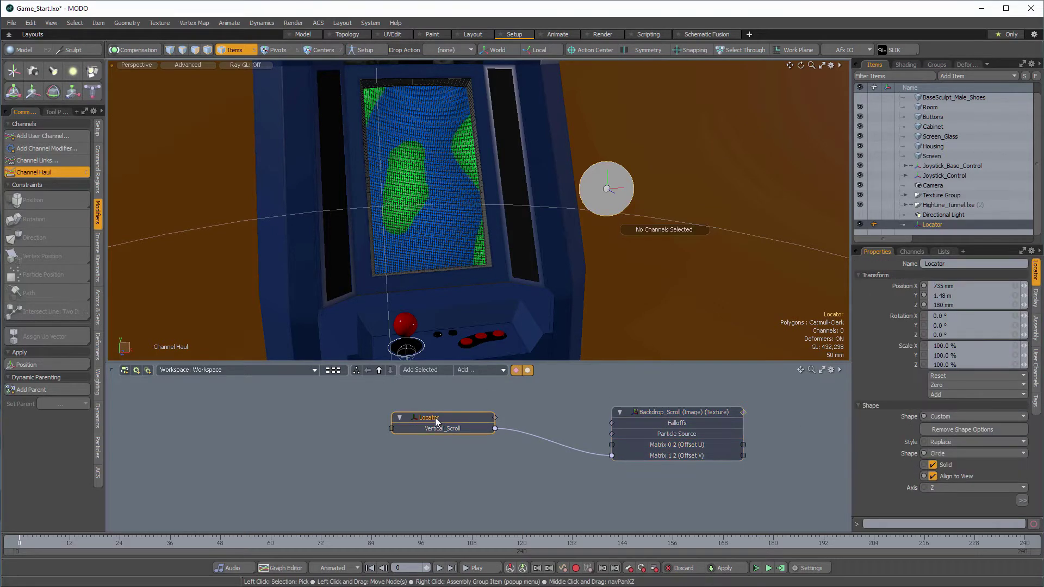
{"action": "left_click", "coordinate": [1036, 366]}
{"action": "left_click", "coordinate": [950, 264]}
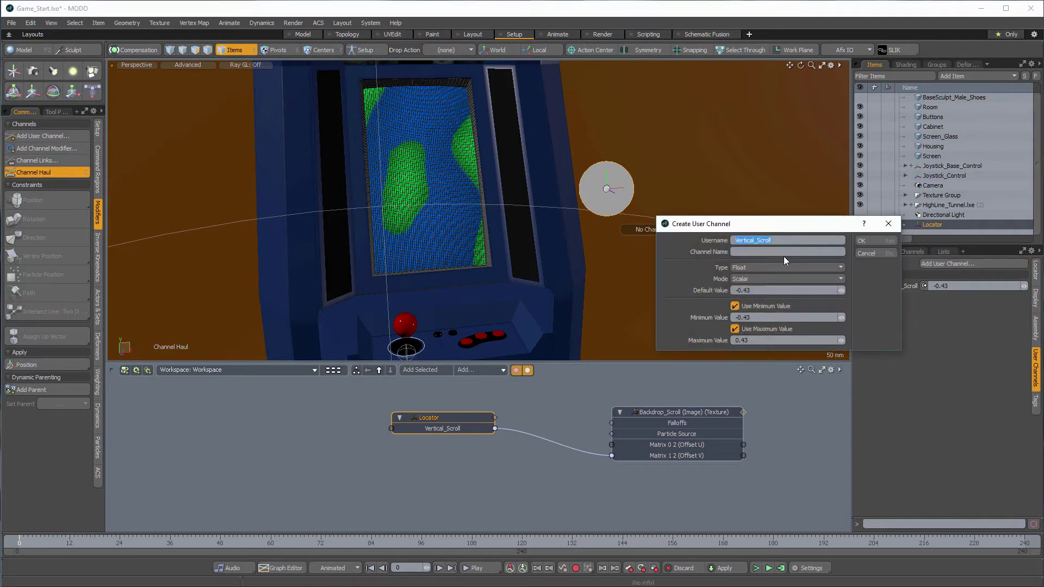
{"action": "key", "text": "Left"}
{"action": "key", "text": "Left"}
{"action": "key", "text": "Left"}
{"action": "key", "text": "Left"}
{"action": "key", "text": "shift+Left"}
{"action": "key", "text": "shift+Left"}
{"action": "key", "text": "shift+Left"}
{"action": "key", "text": "shift+Left"}
{"action": "key", "text": "shift+Left"}
{"action": "key", "text": "shift+Left"}
{"action": "key", "text": "shift+Left"}
{"action": "type", "text": "HOri"}
{"action": "key", "text": "BackSpace"}
Give the Horizontal_Scroll channel a default of 0, a minimum of -0.1 and a maximum of 0.1, and create it
{"action": "key", "text": "Tab"}
{"action": "key", "text": "Tab"}
{"action": "key", "text": "Tab"}
{"action": "key", "text": "shift+Tab"}
{"action": "type", "text": "0"}
{"action": "key", "text": "Tab"}
{"action": "type", "text": "-0.1"}
{"action": "key", "text": "Tab"}
{"action": "type", "text": "0.1"}
{"action": "left_click", "coordinate": [864, 241]}
Try linking Horizontal_Scroll directly to Matrix 0 2 (Offset U) and varying it with Channel Haul alongside Vertical_Scroll
{"action": "left_click_drag", "start_coordinate": [495, 439], "coordinate": [612, 445]}
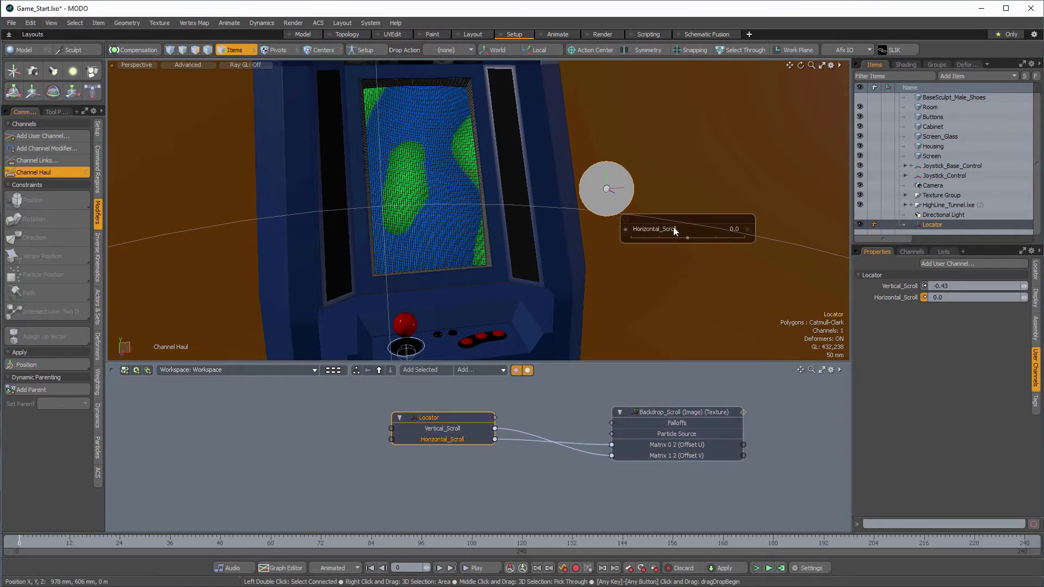
{"action": "left_click", "coordinate": [442, 429], "text": "shift"}
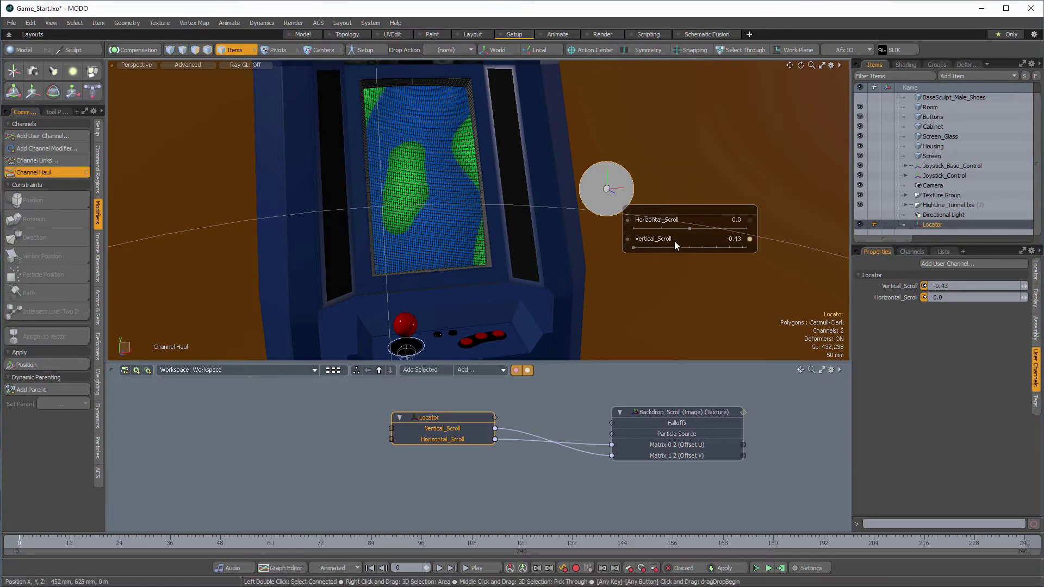
{"action": "mouse_move", "coordinate": [689, 228]}
{"action": "left_mouse_down"}
{"action": "mouse_move", "coordinate": [738, 228]}
{"action": "mouse_move", "coordinate": [633, 228]}
{"action": "mouse_move", "coordinate": [747, 228]}
{"action": "mouse_move", "coordinate": [650, 227]}
{"action": "mouse_move", "coordinate": [709, 228]}
{"action": "mouse_move", "coordinate": [651, 228]}
{"action": "mouse_move", "coordinate": [690, 228]}
{"action": "left_mouse_up"}
Remove the direct link between Horizontal_Scroll and Matrix 0 2 (Offset U), and move the Locator node away from the Backdrop_Scroll node
{"action": "left_click", "coordinate": [601, 444]}
{"action": "key", "text": "Delete"}
{"action": "left_click_drag", "start_coordinate": [445, 416], "coordinate": [415, 428]}
Display the texture locator properties of the Screen material's Backdrop_Scroll image
{"action": "left_click", "coordinate": [673, 443]}
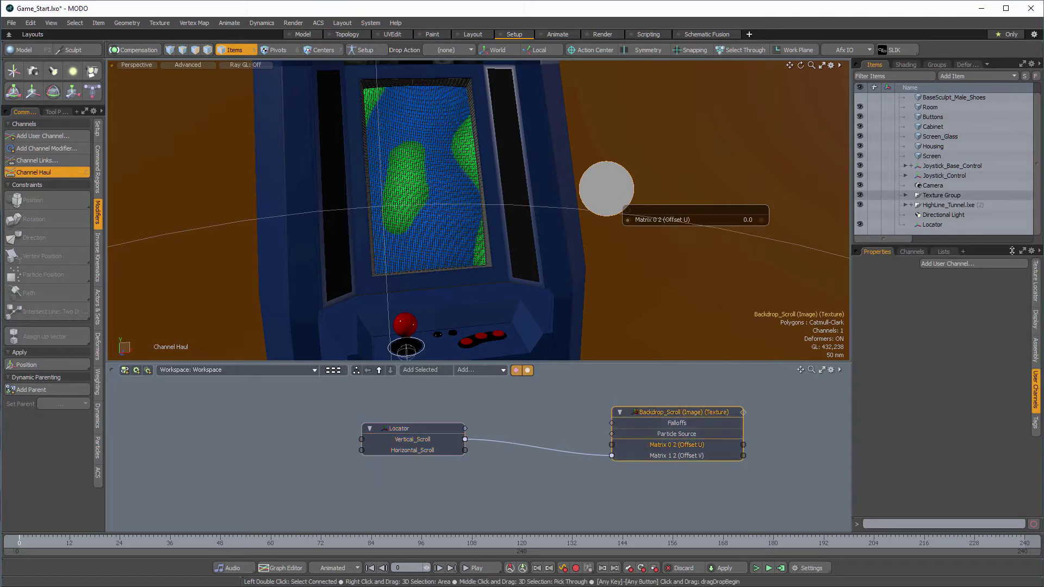
{"action": "double_click", "coordinate": [670, 414]}
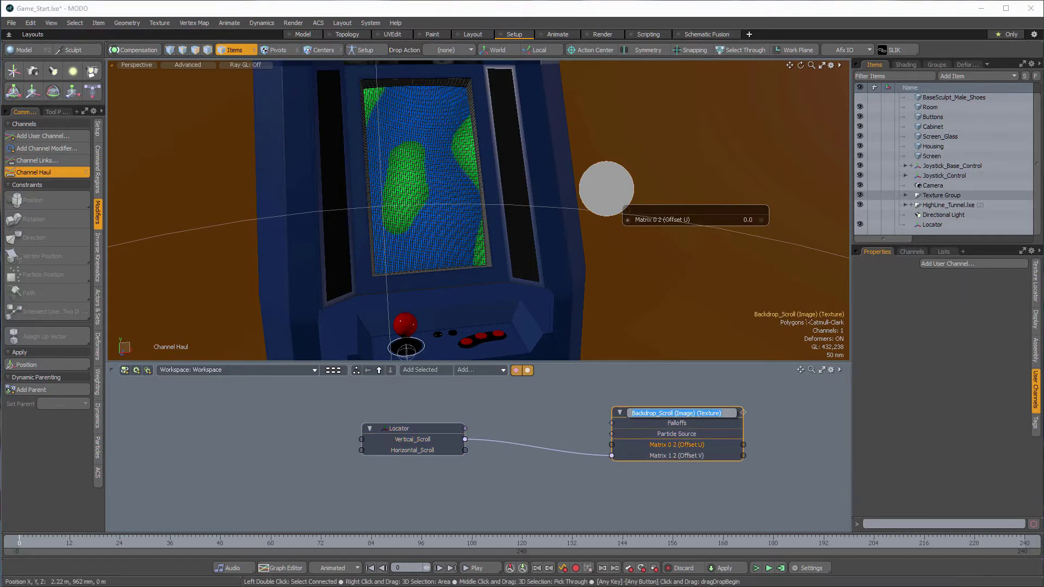
{"action": "key", "text": "Return"}
{"action": "left_click", "coordinate": [906, 66]}
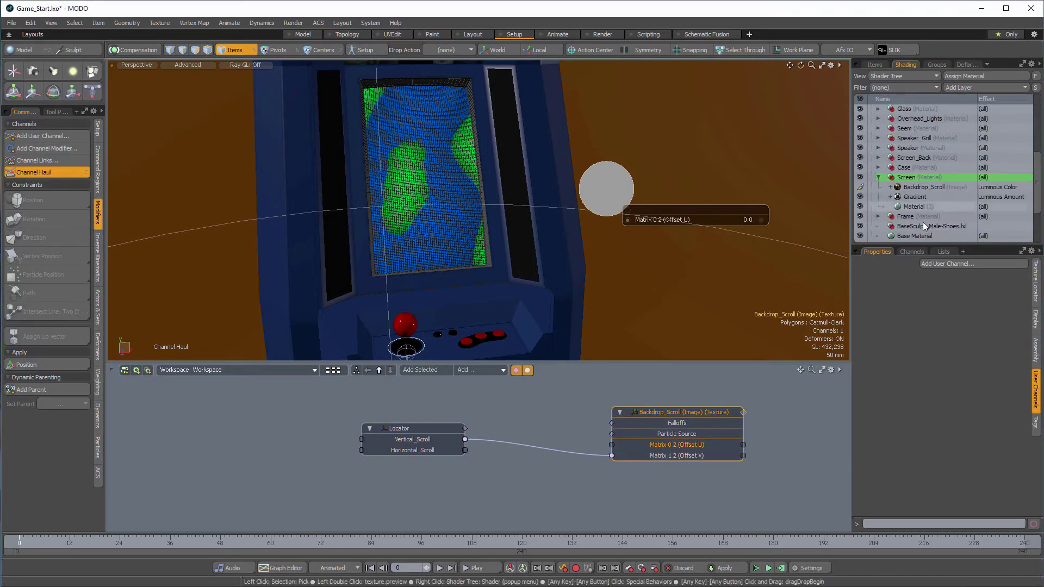
{"action": "left_click", "coordinate": [923, 187]}
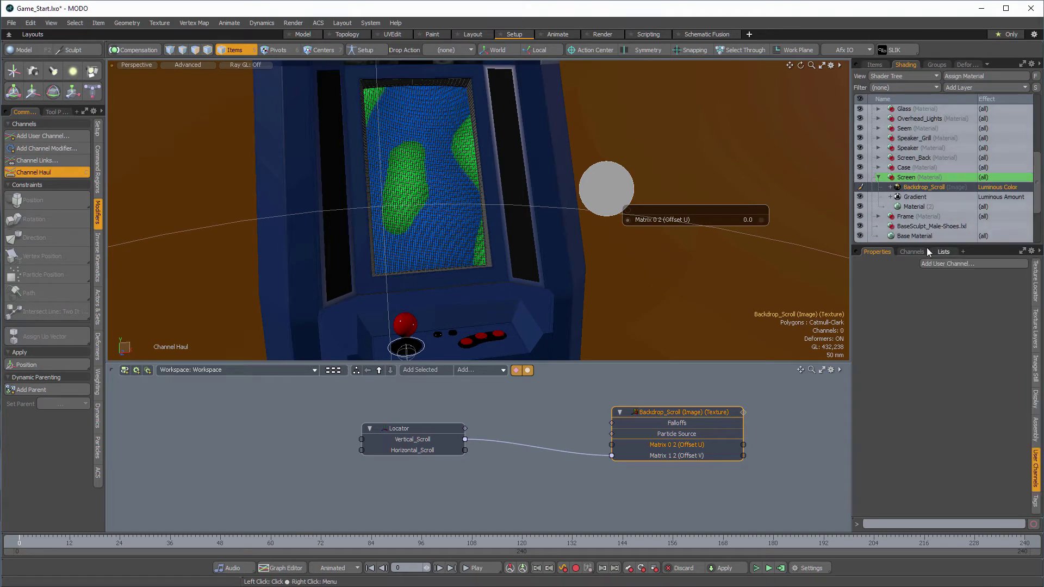
{"action": "left_click", "coordinate": [1036, 289]}
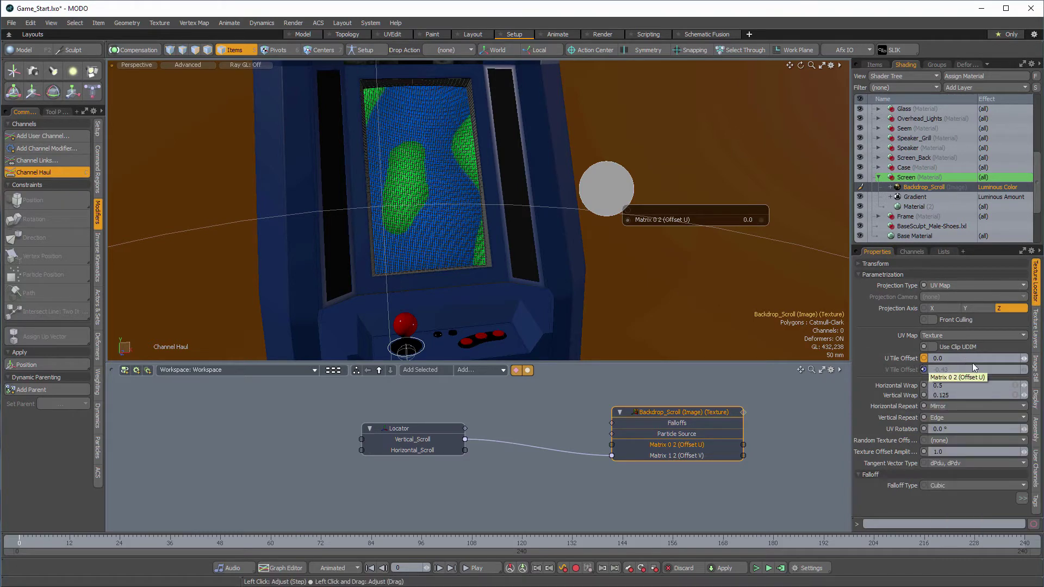
Vary the Backdrop_Scroll texture's U Tile Offset to find its usable limits, trying -0.237, 0.26 and finally 0.24
{"action": "left_click", "coordinate": [1022, 358]}
{"action": "left_click_drag", "start_coordinate": [1024, 358], "coordinate": [1017, 358]}
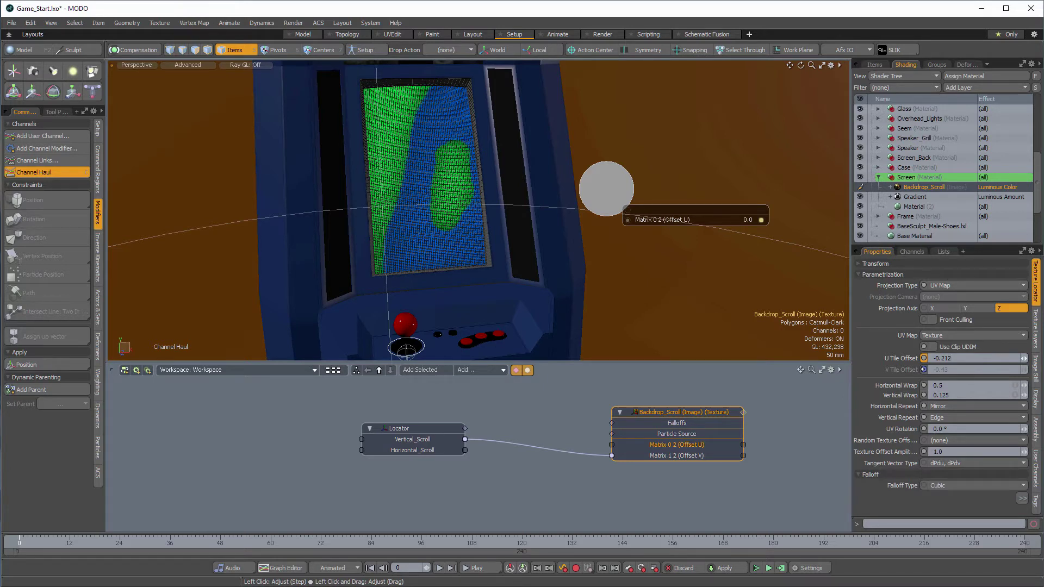
{"action": "left_click_drag", "start_coordinate": [1017, 359], "coordinate": [1015, 358]}
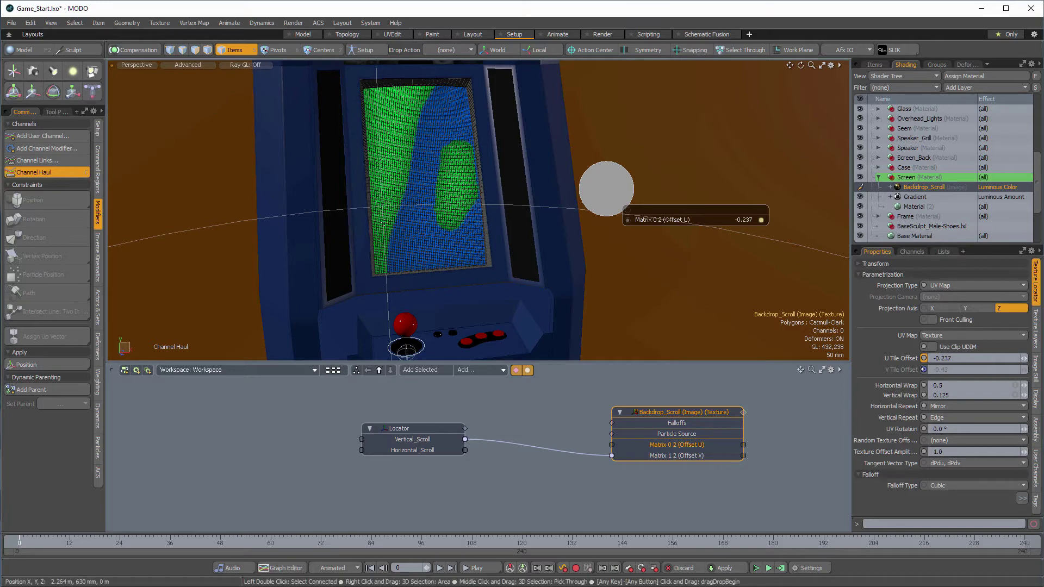
{"action": "left_click_drag", "start_coordinate": [1025, 363], "coordinate": [408, 128]}
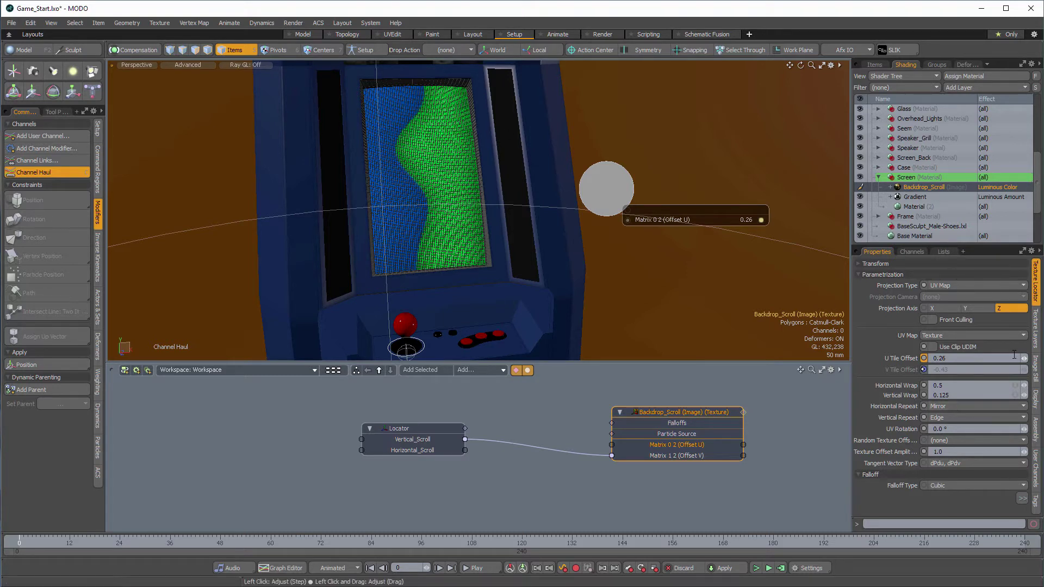
{"action": "left_click_drag", "start_coordinate": [1024, 358], "coordinate": [1021, 359]}
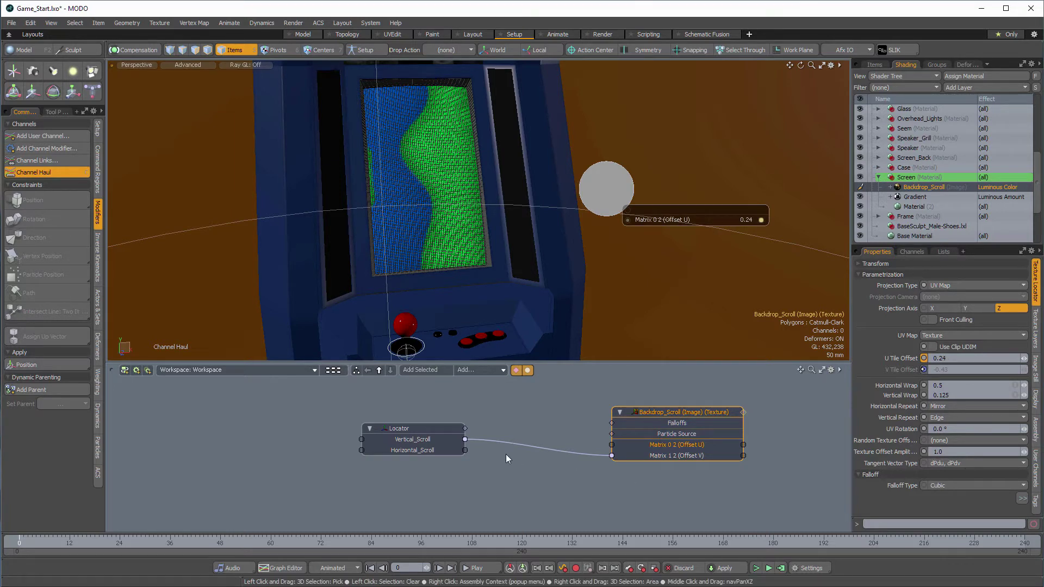
Space the Locator and Backdrop_Scroll nodes further apart in the schematic to make room between them
{"action": "left_click_drag", "start_coordinate": [398, 428], "coordinate": [372, 433]}
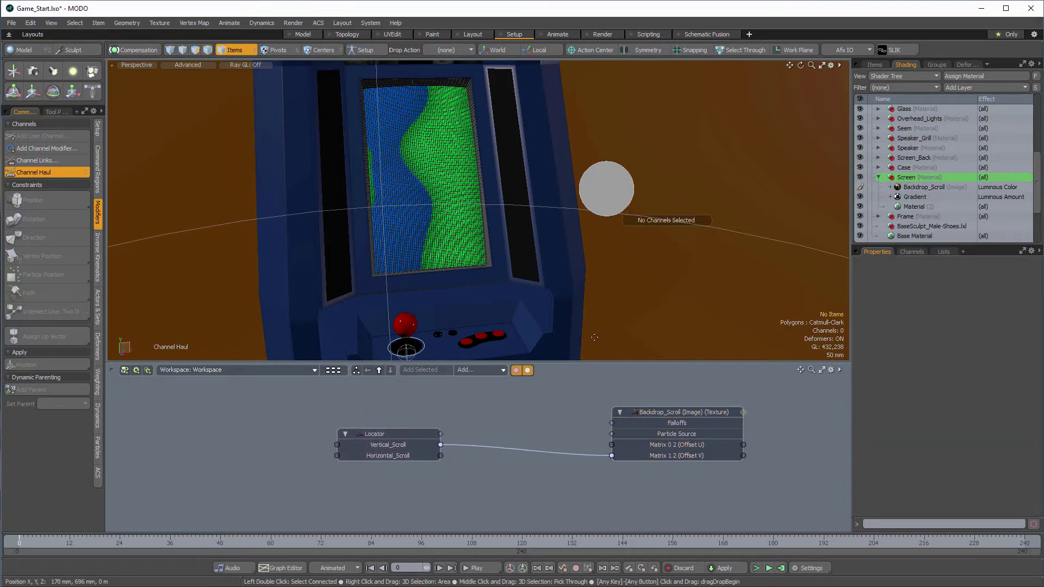
{"action": "left_click", "coordinate": [389, 435]}
{"action": "left_click_drag", "start_coordinate": [684, 410], "coordinate": [688, 418]}
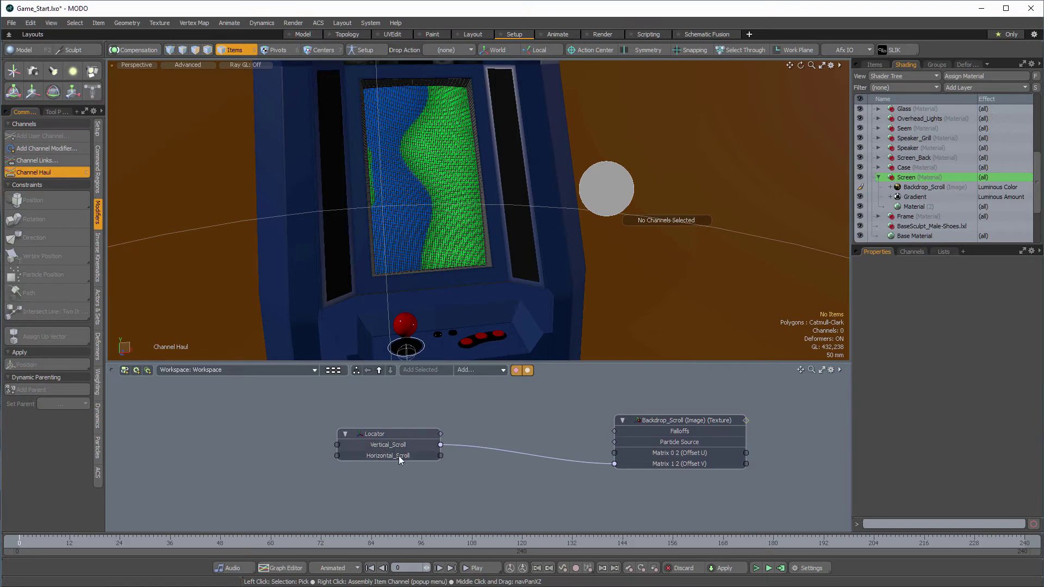
{"action": "left_click", "coordinate": [397, 435]}
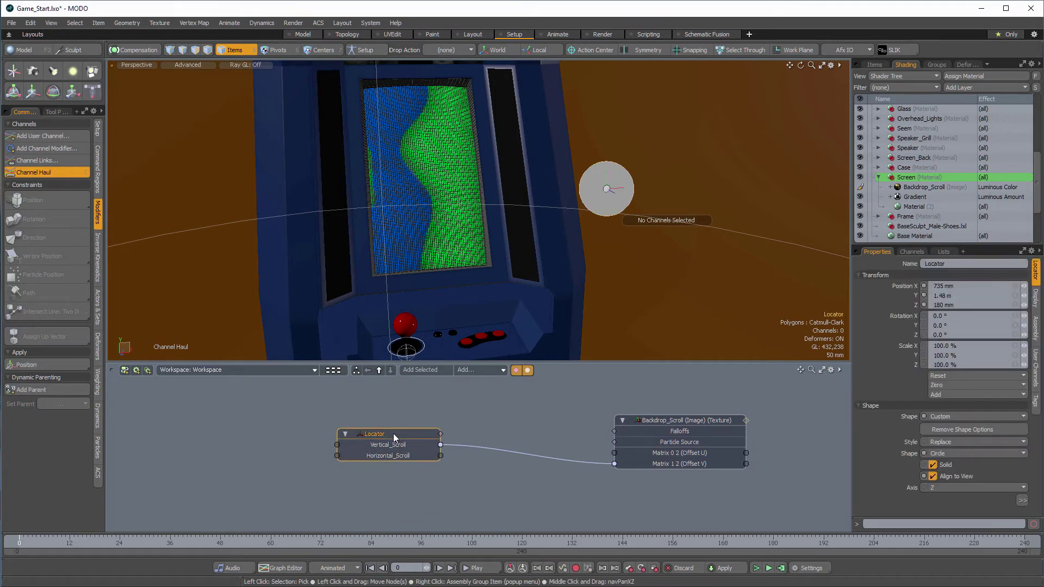
{"action": "left_click_drag", "start_coordinate": [393, 433], "coordinate": [385, 436]}
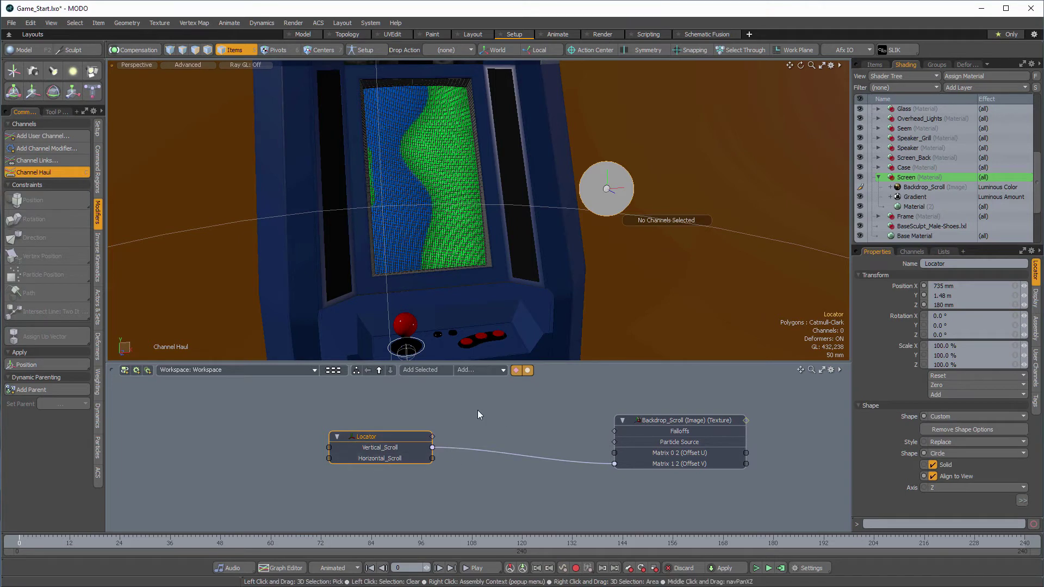
Add a Basic Math: Multiply channel modifier to the schematic and position it between the Locator and Backdrop_Scroll nodes
{"action": "left_click", "coordinate": [481, 371]}
{"action": "mouse_move", "coordinate": [481, 373]}
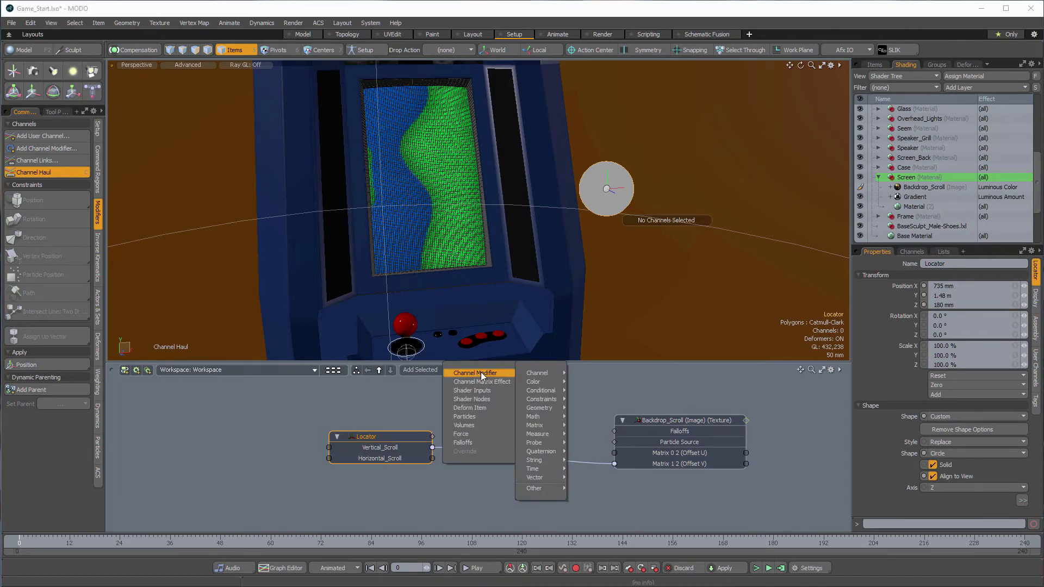
{"action": "mouse_move", "coordinate": [532, 417]}
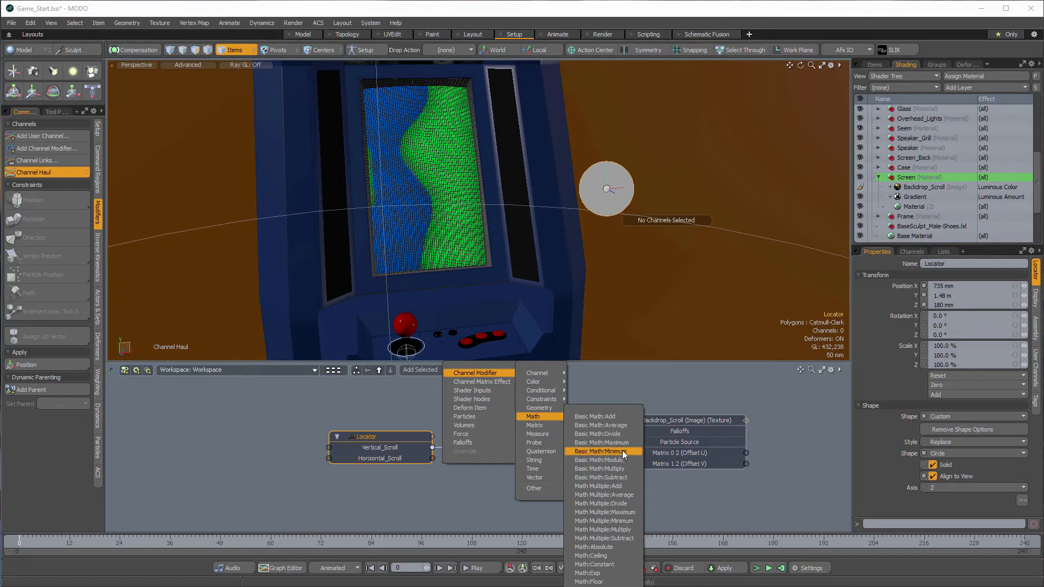
{"action": "left_click", "coordinate": [624, 469]}
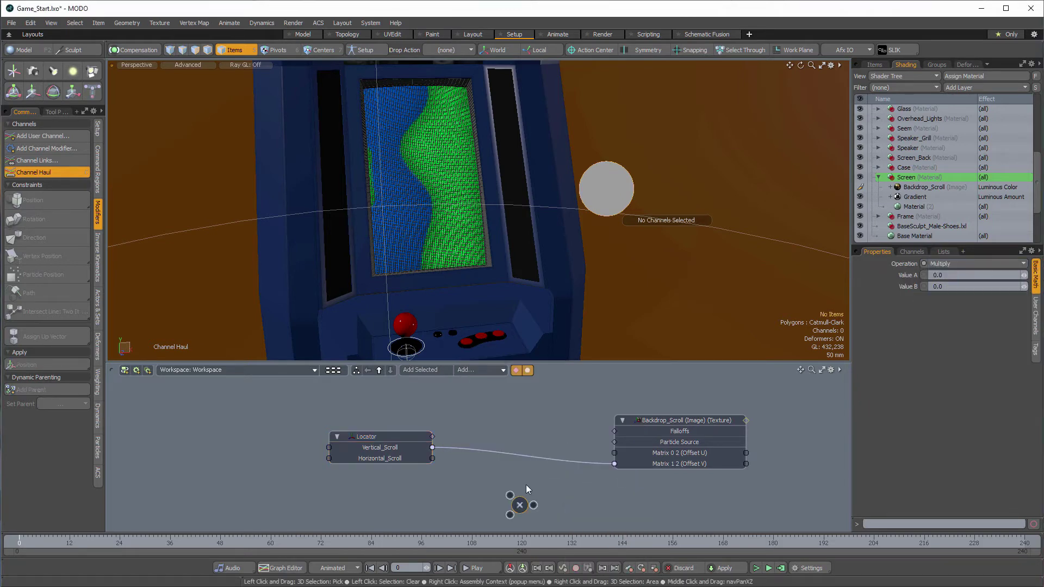
{"action": "left_click_drag", "start_coordinate": [522, 507], "coordinate": [521, 415]}
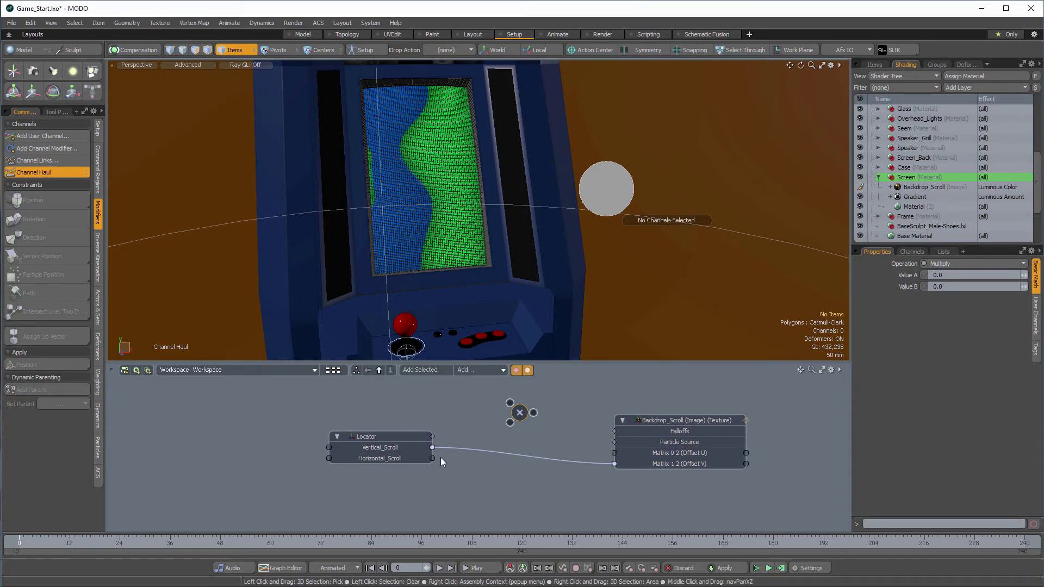
Connect Horizontal_Scroll to the Multiply node's Value A input and set its Value B to 2.4
{"action": "left_click_drag", "start_coordinate": [433, 459], "coordinate": [513, 480]}
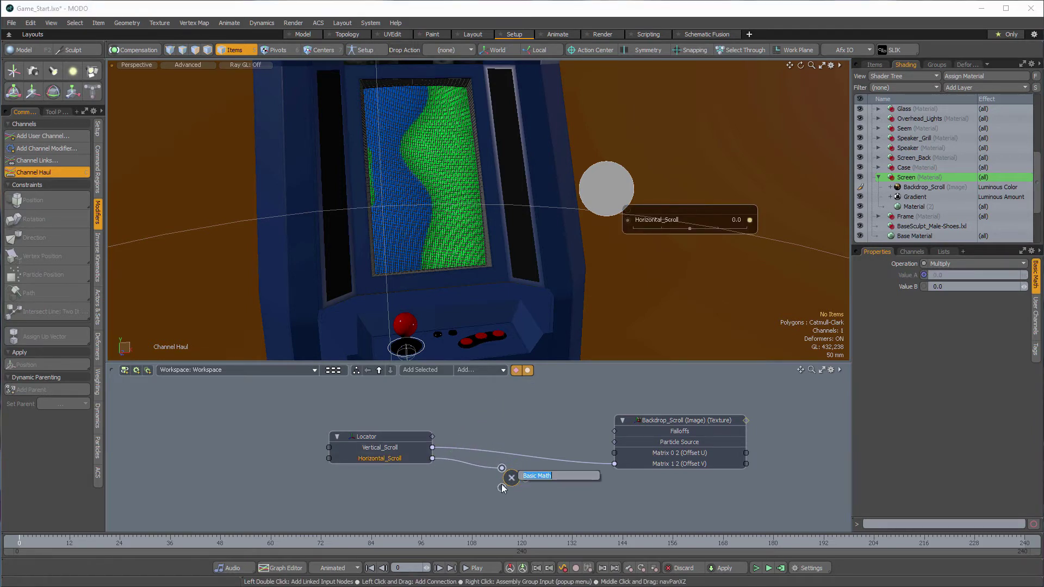
{"action": "left_click", "coordinate": [949, 287]}
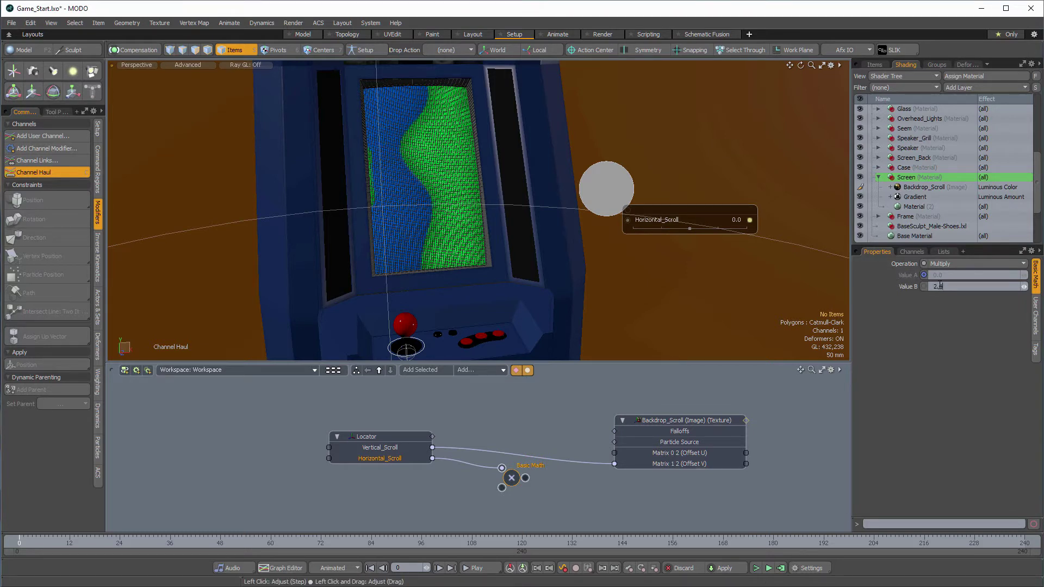
{"action": "type", "text": "2.4"}
{"action": "key", "text": "Return"}
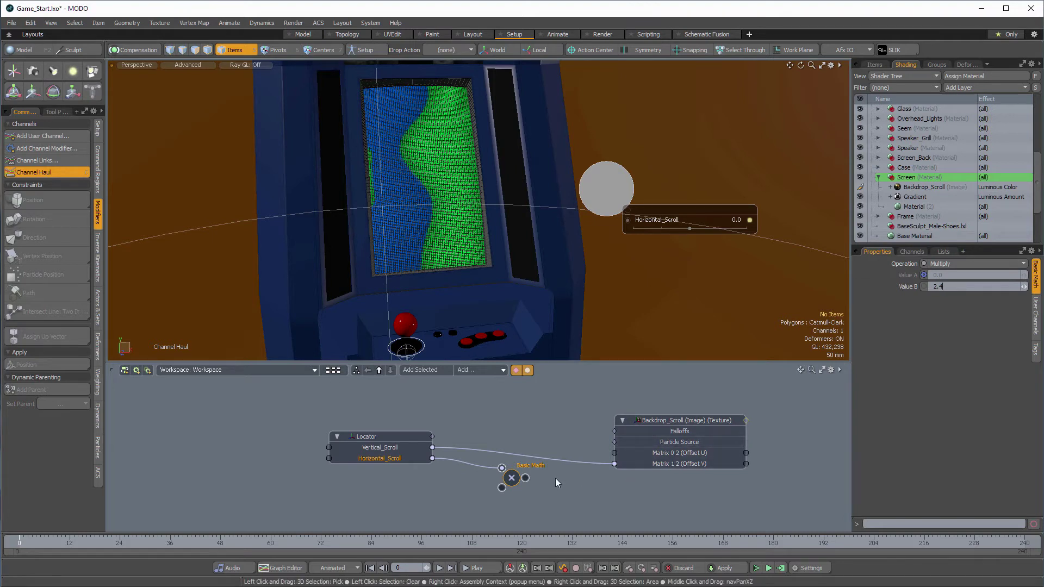
Connect the Multiply node's result to Matrix 0 2 (Offset U) and lower Horizontal_Scroll to -0.1 with Channel Haul
{"action": "left_click_drag", "start_coordinate": [525, 479], "coordinate": [614, 453]}
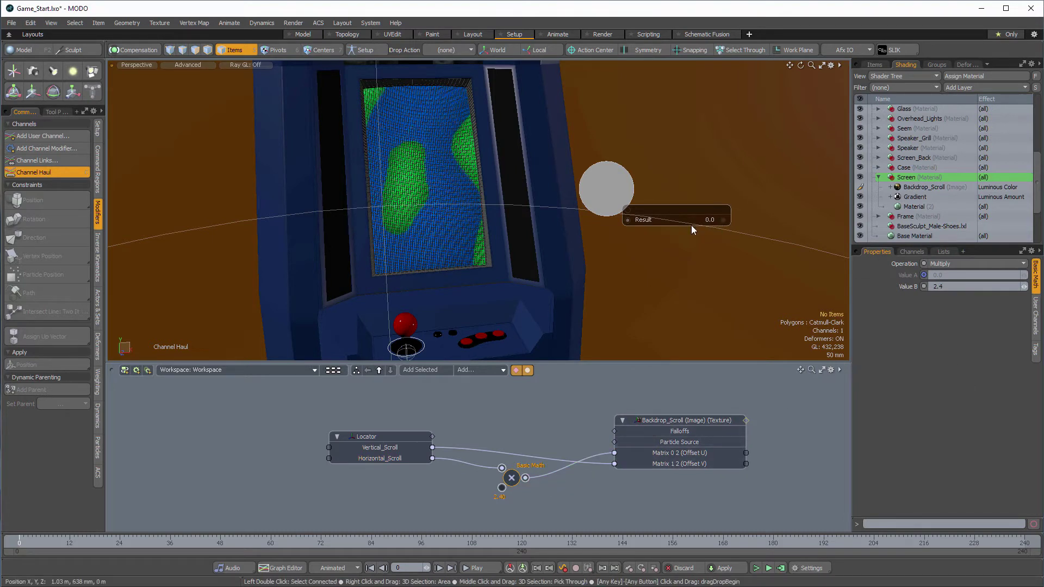
{"action": "left_click", "coordinate": [387, 459]}
{"action": "mouse_move", "coordinate": [689, 229]}
{"action": "left_mouse_down"}
{"action": "mouse_move", "coordinate": [723, 229]}
{"action": "mouse_move", "coordinate": [633, 228]}
{"action": "left_mouse_up"}
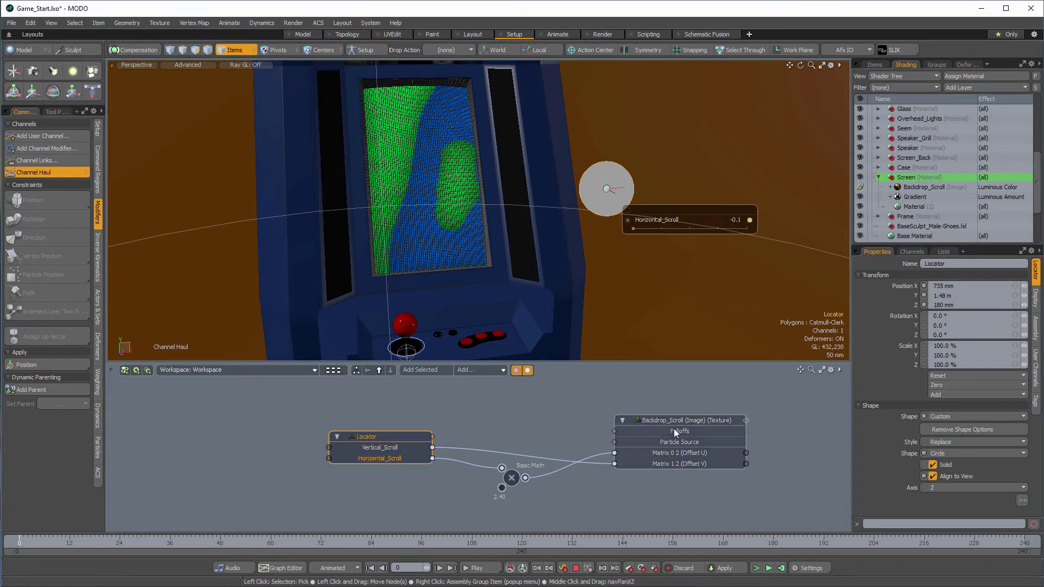
Tidy the positions of the Backdrop_Scroll and Locator nodes around the Multiply node, and turn off Channel Haul
{"action": "left_click", "coordinate": [672, 211]}
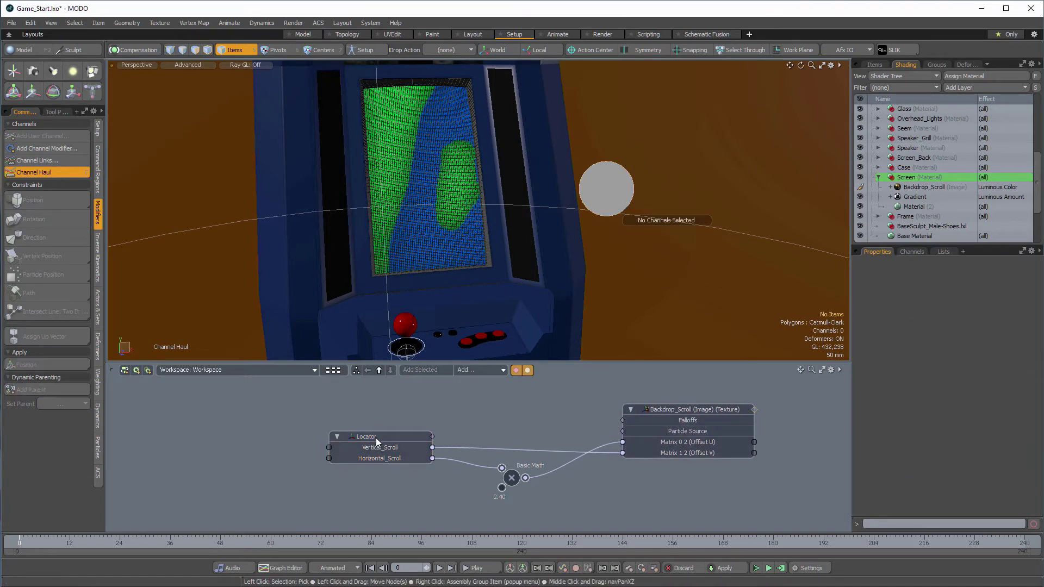
{"action": "left_click_drag", "start_coordinate": [376, 439], "coordinate": [379, 420]}
{"action": "left_click", "coordinate": [377, 416]}
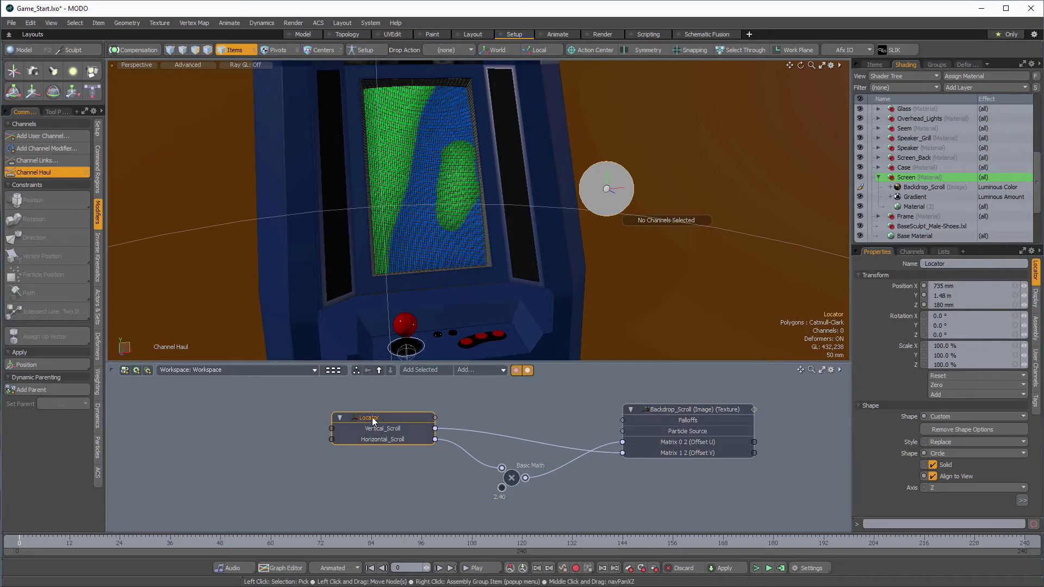
{"action": "left_click_drag", "start_coordinate": [373, 420], "coordinate": [390, 420]}
{"action": "key", "text": "space"}
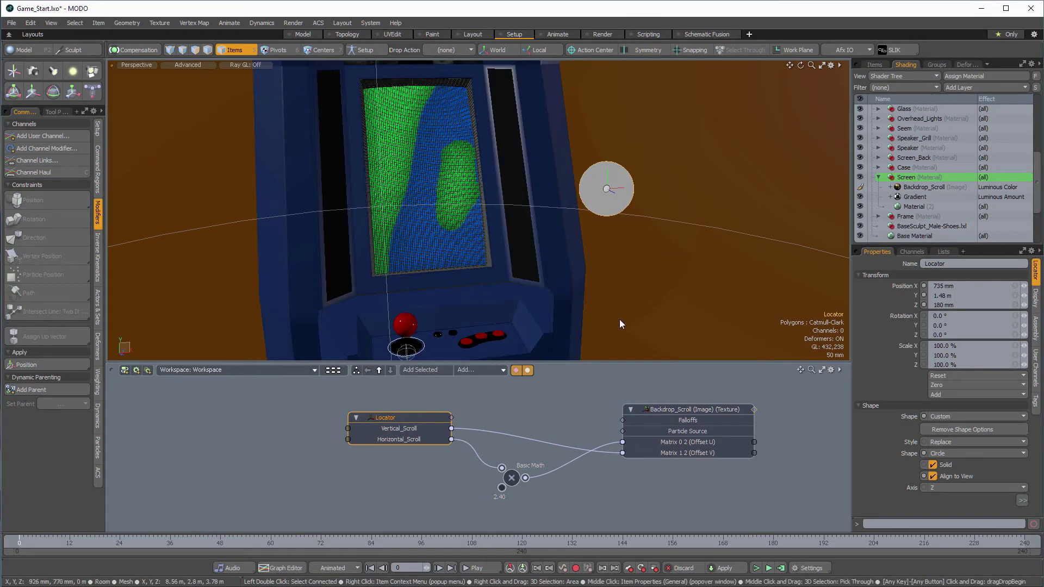
Clear the item selection, switch to the Animate layout, and show locators in its camera viewport
{"action": "left_click", "coordinate": [572, 386]}
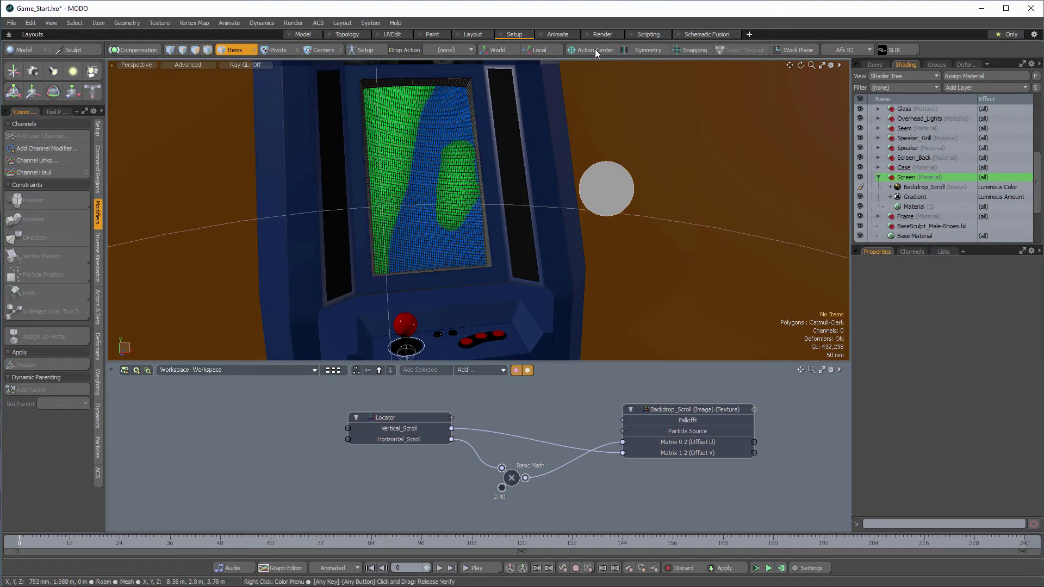
{"action": "left_click", "coordinate": [561, 34]}
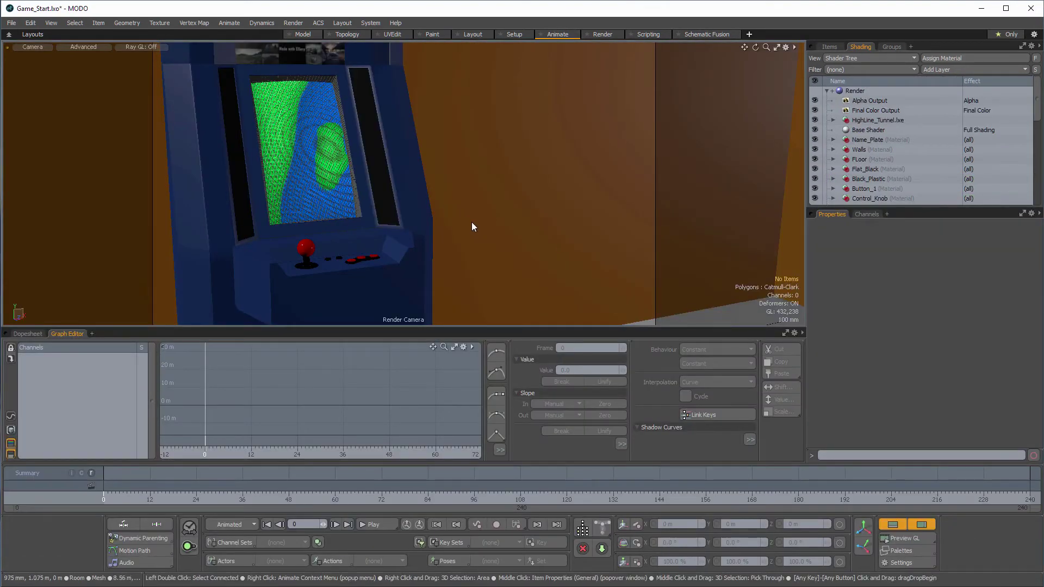
{"action": "key", "text": "o"}
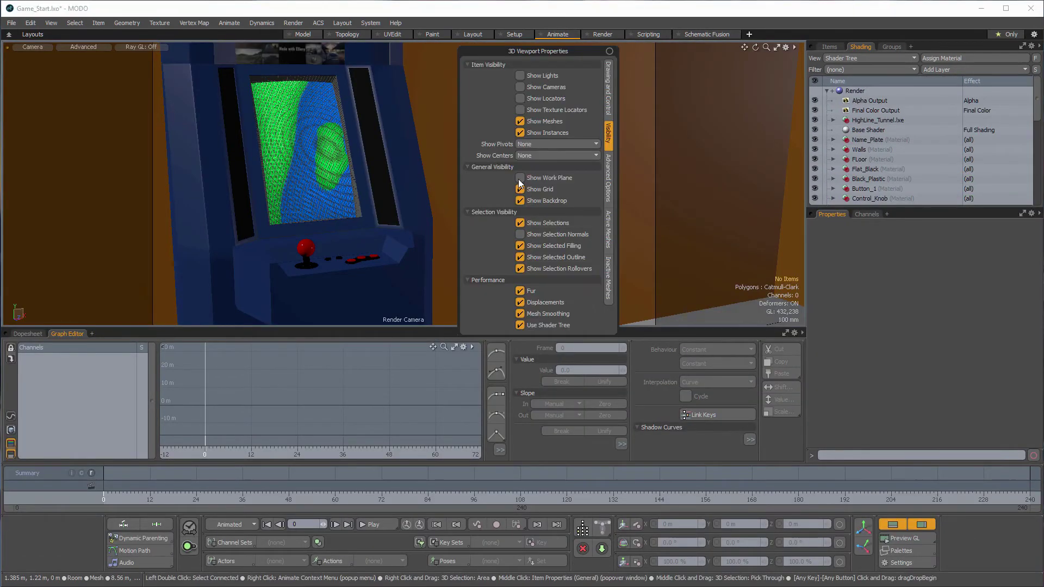
{"action": "left_click", "coordinate": [520, 99]}
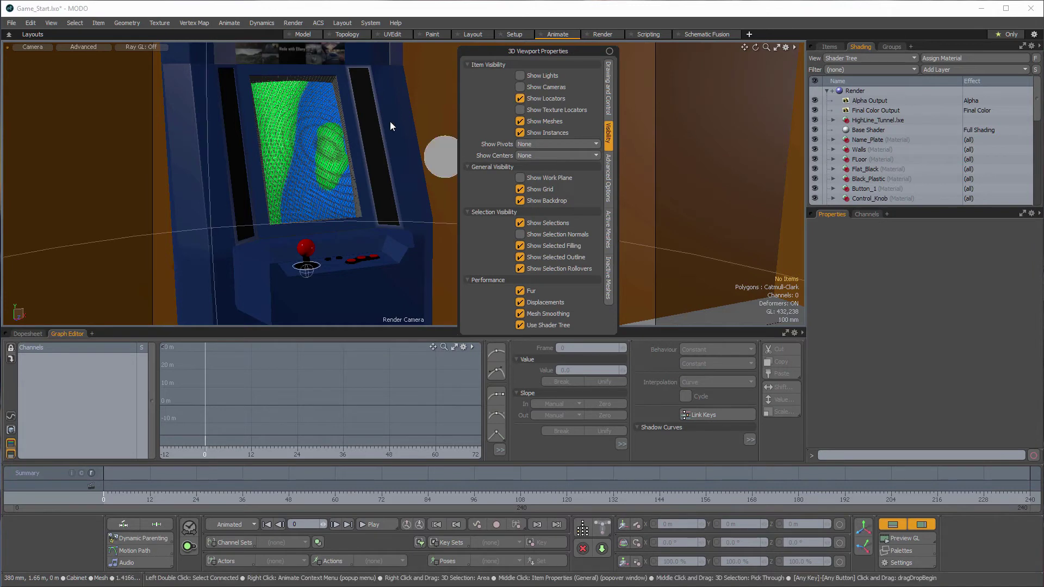
Assign item.channelHaul as the command that runs when the circular Locator beside the cabinet is picked
{"action": "left_click", "coordinate": [434, 155]}
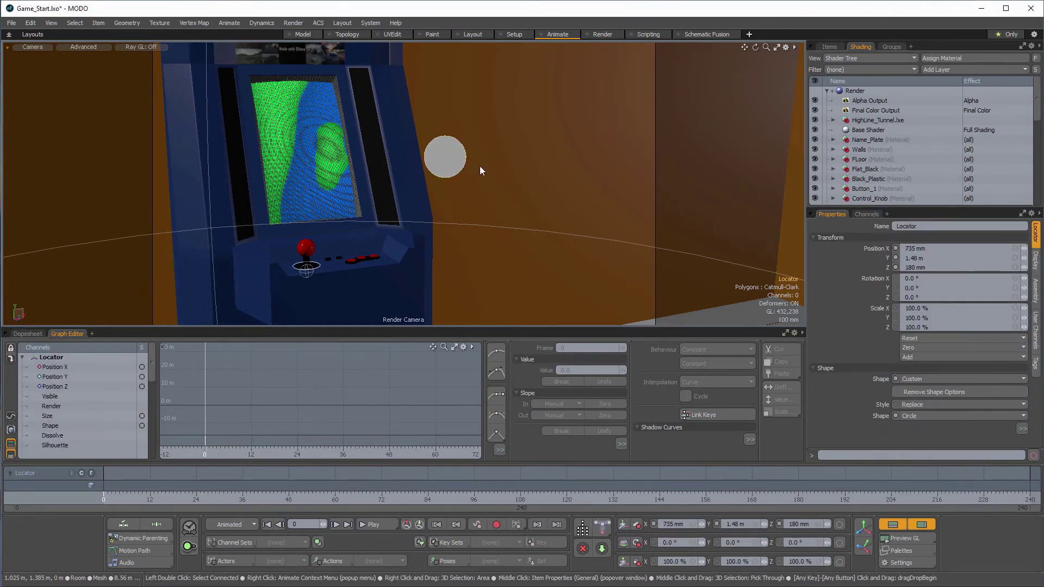
{"action": "key", "text": "c"}
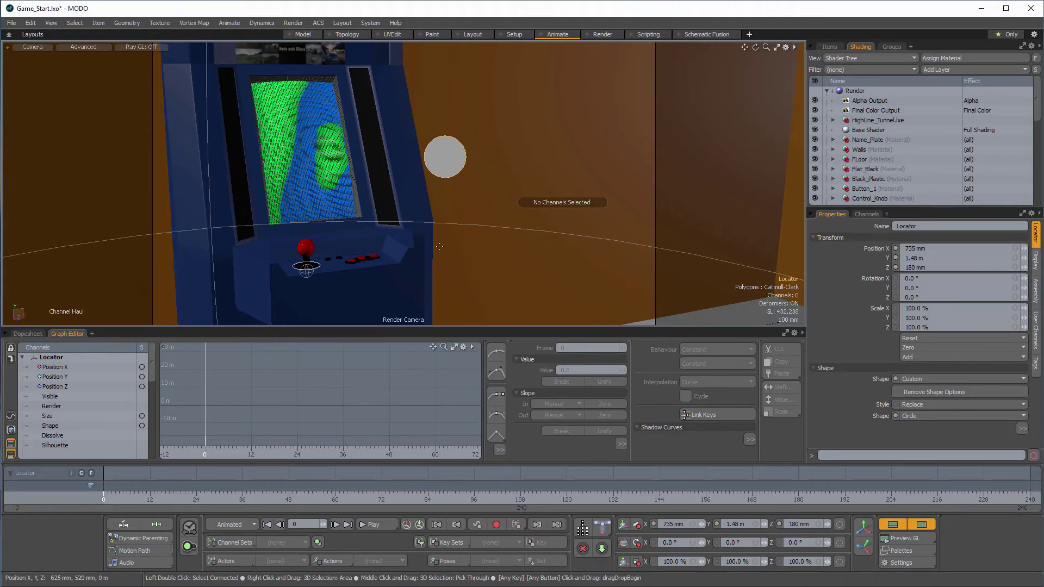
{"action": "key", "text": "space"}
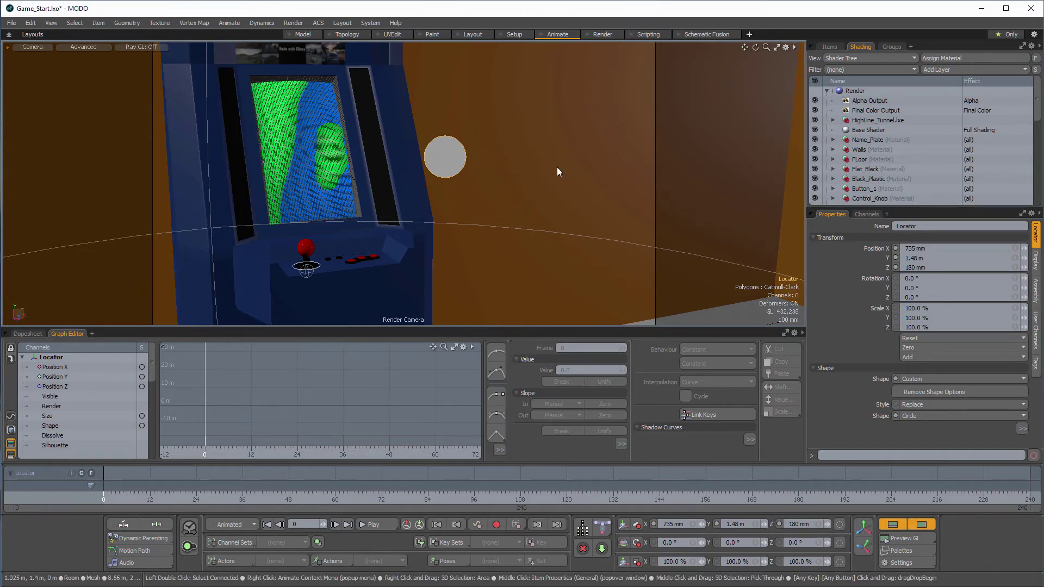
{"action": "left_click", "coordinate": [1036, 292]}
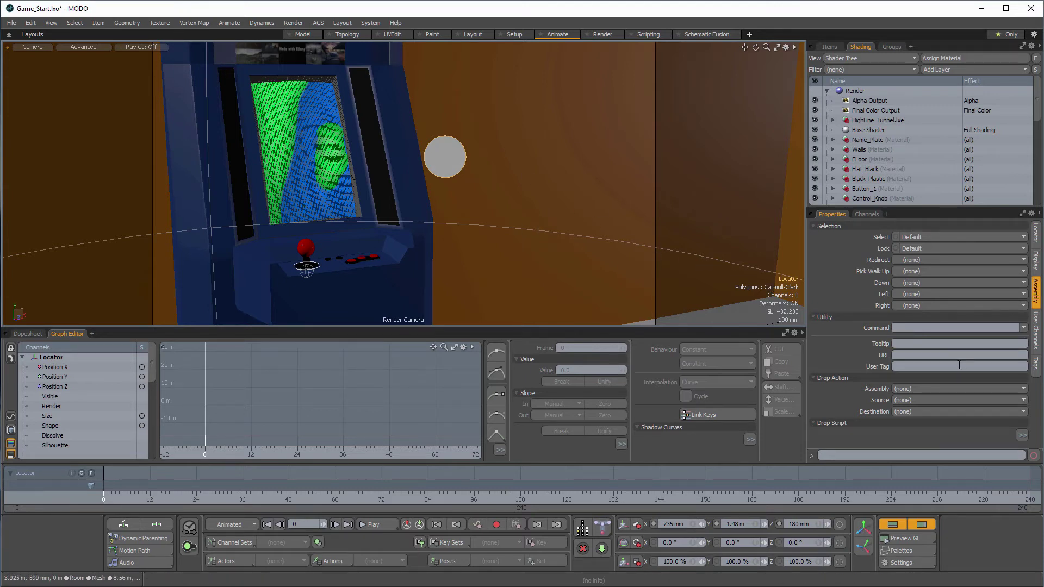
{"action": "left_click", "coordinate": [1023, 327]}
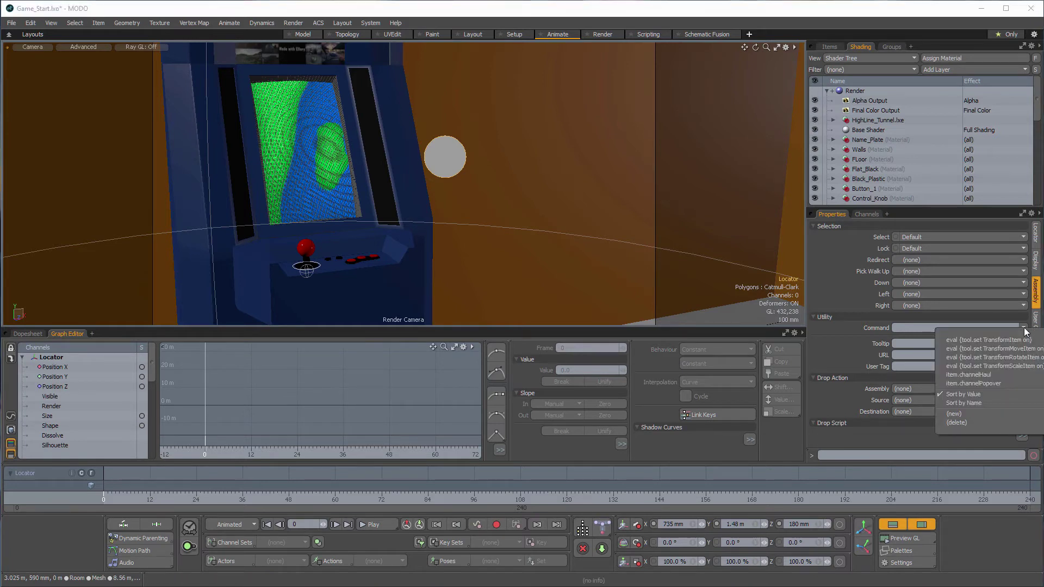
{"action": "left_click", "coordinate": [970, 375]}
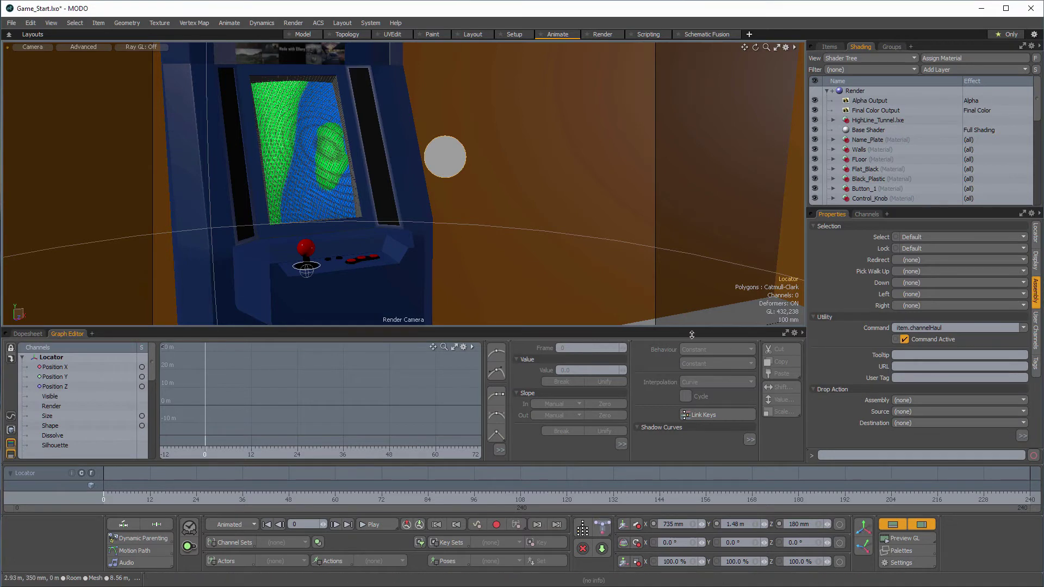
Bring up the Channel Haul sliders by picking the Locator, place them beside it, and set Horizontal_Scroll to 0.0
{"action": "left_click", "coordinate": [438, 154]}
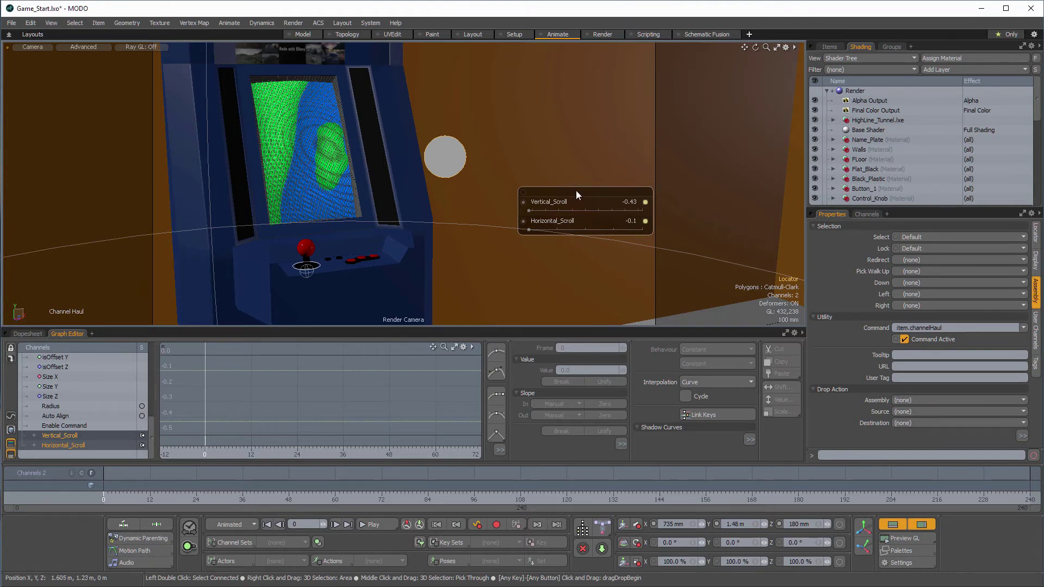
{"action": "left_click_drag", "start_coordinate": [577, 194], "coordinate": [560, 154]}
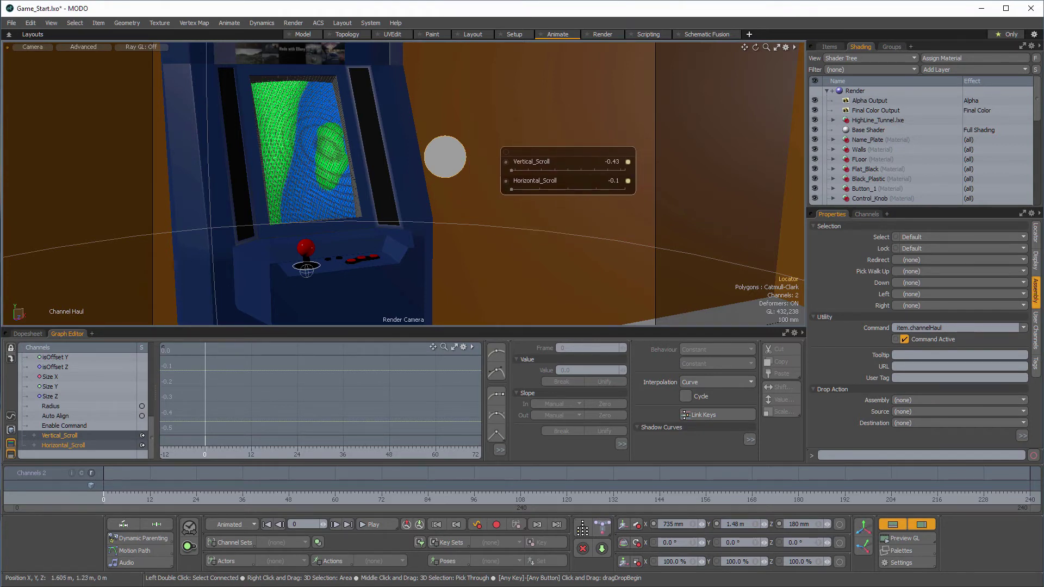
{"action": "left_click", "coordinate": [384, 152]}
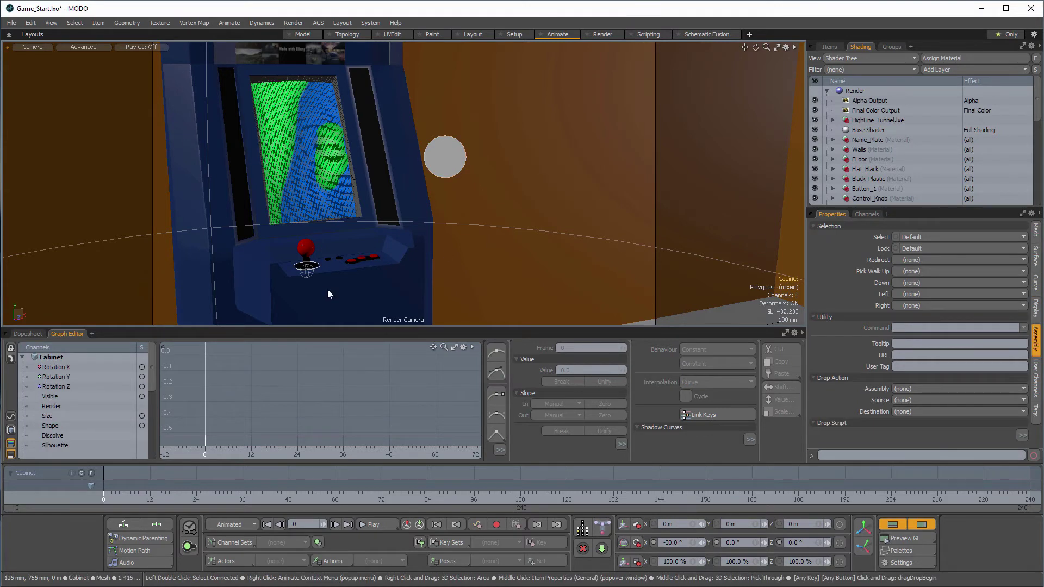
{"action": "left_click", "coordinate": [444, 158]}
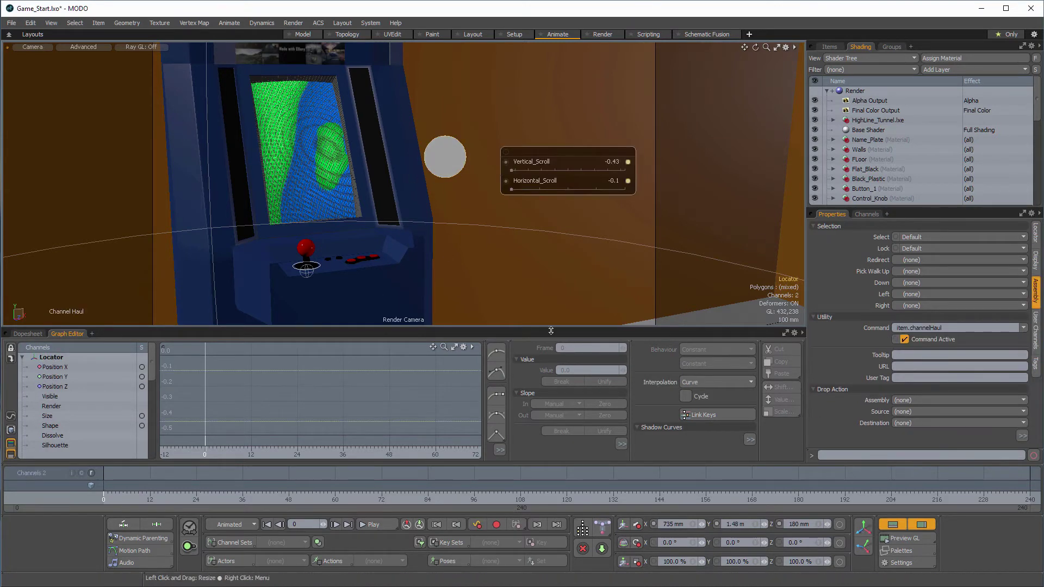
{"action": "mouse_move", "coordinate": [514, 172]}
{"action": "left_mouse_down"}
{"action": "mouse_move", "coordinate": [556, 171]}
{"action": "mouse_move", "coordinate": [533, 172]}
{"action": "mouse_move", "coordinate": [517, 190]}
{"action": "mouse_move", "coordinate": [625, 190]}
{"action": "mouse_move", "coordinate": [568, 189]}
{"action": "mouse_move", "coordinate": [511, 171]}
{"action": "left_mouse_up"}
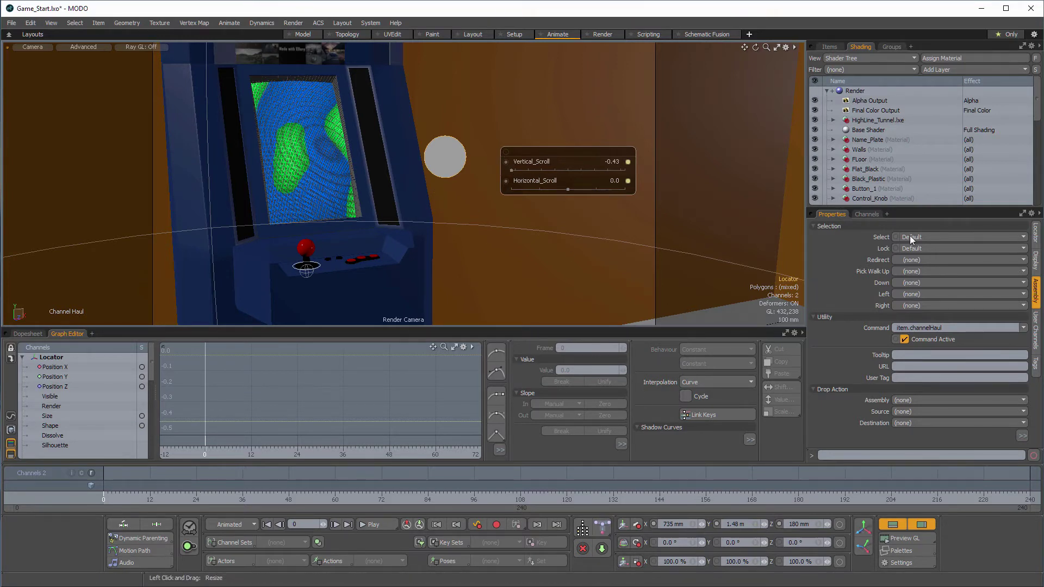
Show the Locator's user channels and key both Vertical_Scroll and Horizontal_Scroll at frame 0
{"action": "left_click", "coordinate": [827, 47]}
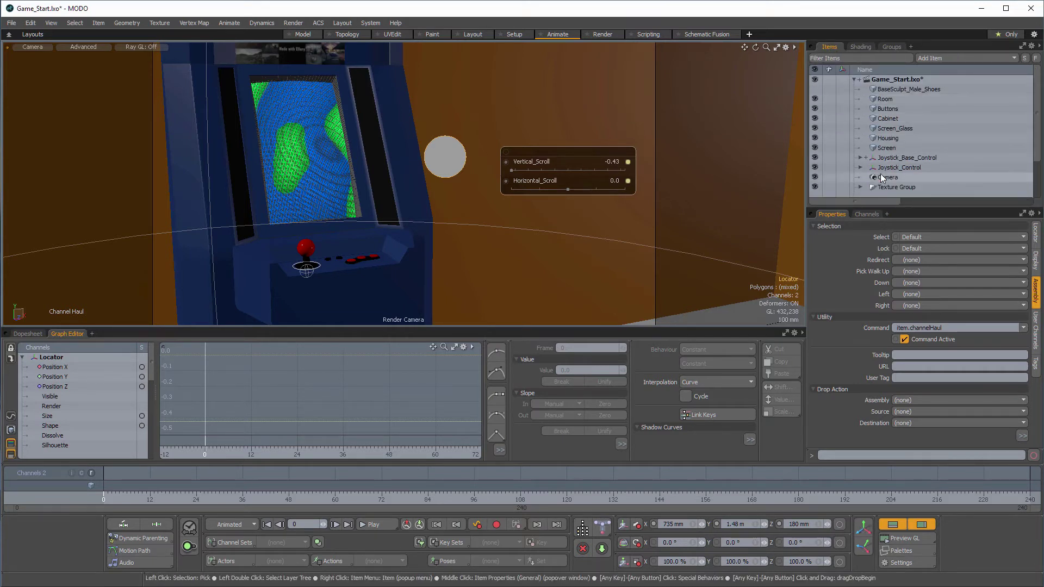
{"action": "scroll", "coordinate": [890, 179], "scroll_direction": "down", "scroll_amount": 2}
{"action": "double_click", "coordinate": [891, 188]}
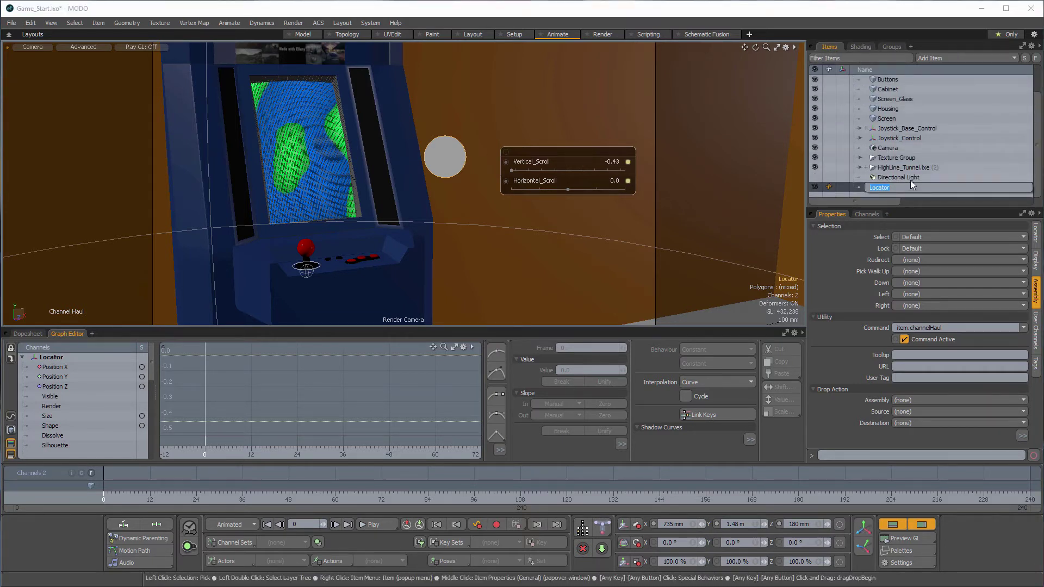
{"action": "key", "text": "Escape"}
{"action": "left_click", "coordinate": [1035, 336]}
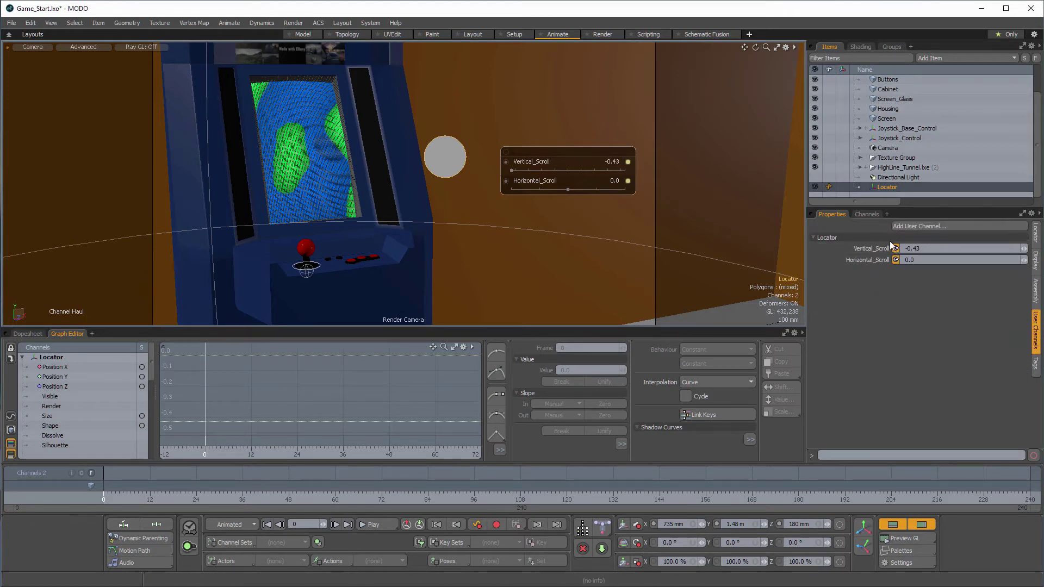
{"action": "left_click", "coordinate": [896, 248]}
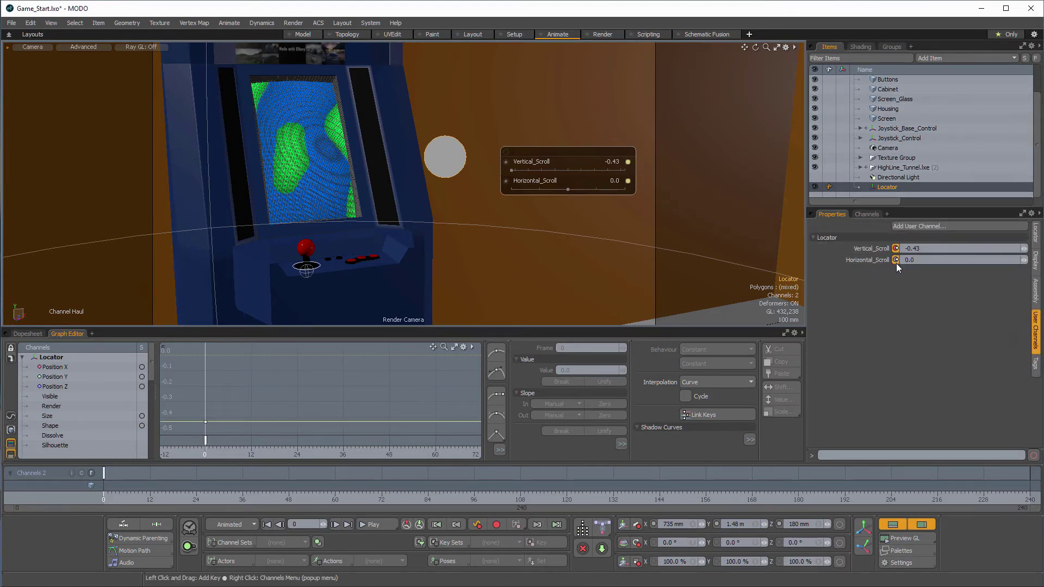
{"action": "left_click", "coordinate": [896, 259]}
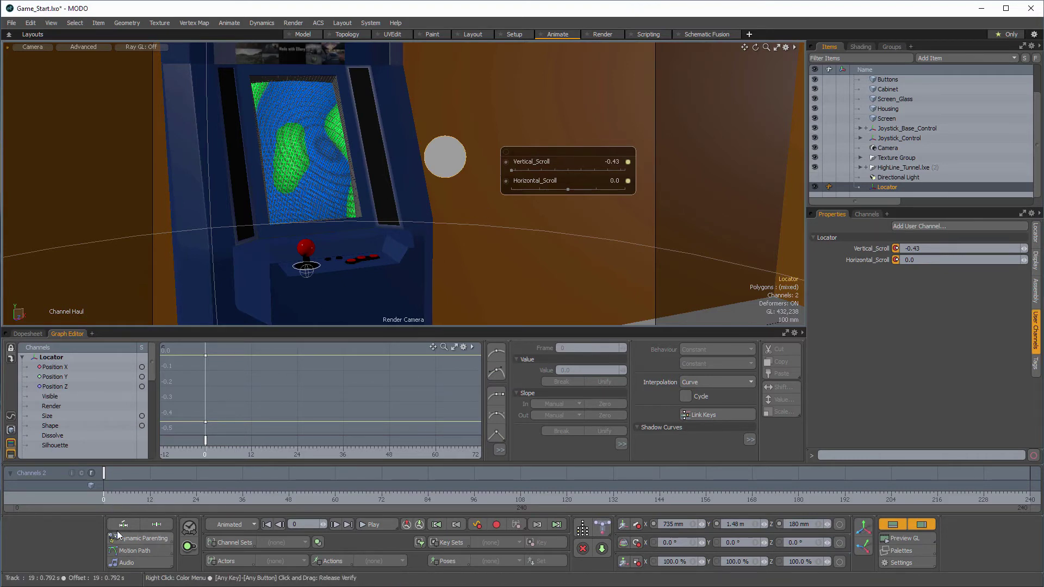
Key Vertical_Scroll at 0.43 on frame 240, scrub back through the motion, and fit the curves in the Graph Editor
{"action": "left_click_drag", "start_coordinate": [121, 487], "coordinate": [1031, 487]}
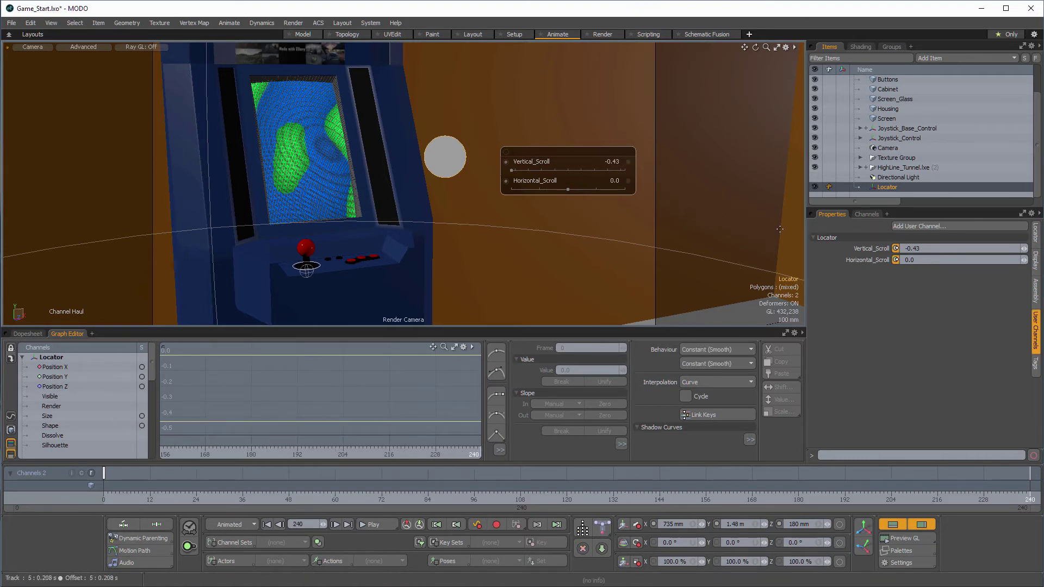
{"action": "left_click_drag", "start_coordinate": [511, 171], "coordinate": [625, 170]}
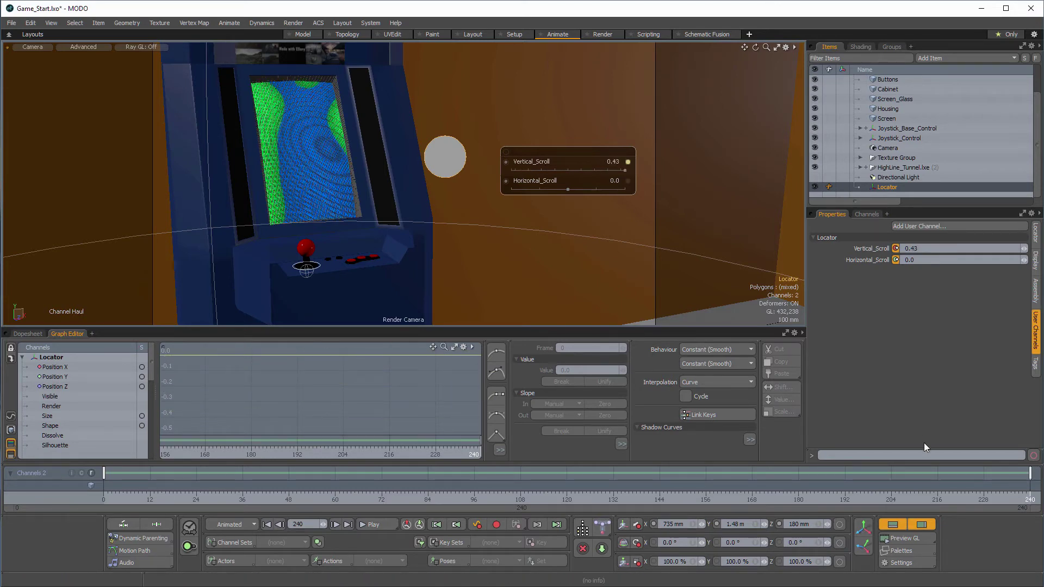
{"action": "left_click_drag", "start_coordinate": [1031, 487], "coordinate": [602, 486]}
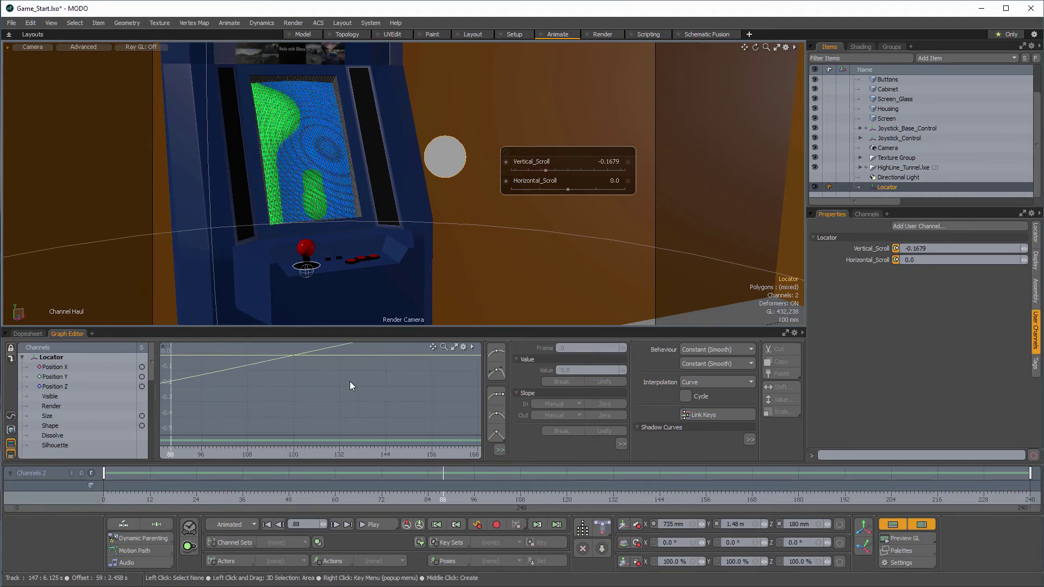
{"action": "key", "text": "a"}
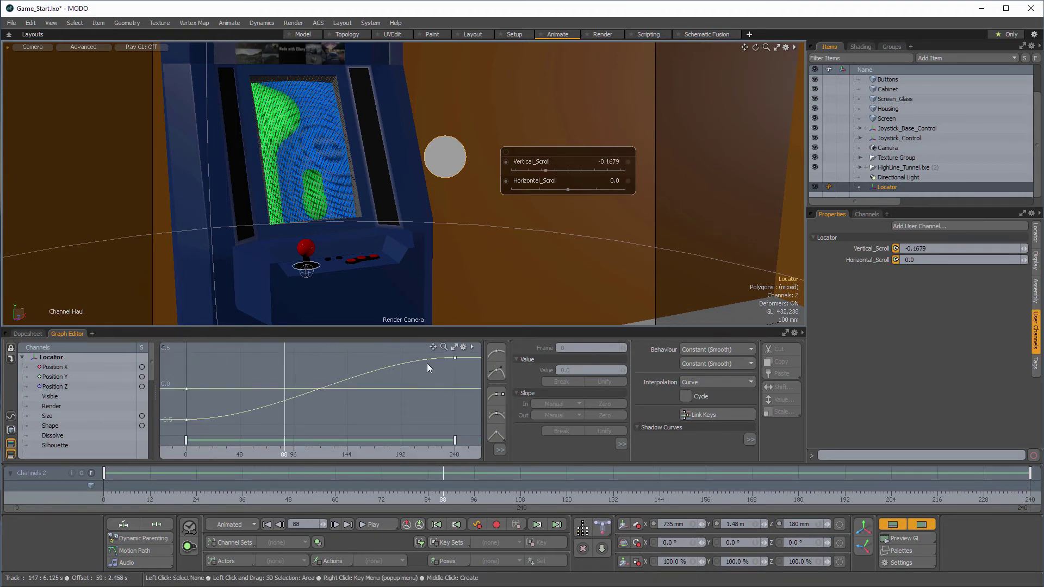
Return to frame 0 and set Horizontal_Scroll to 0.015 there
{"action": "left_click", "coordinate": [185, 419]}
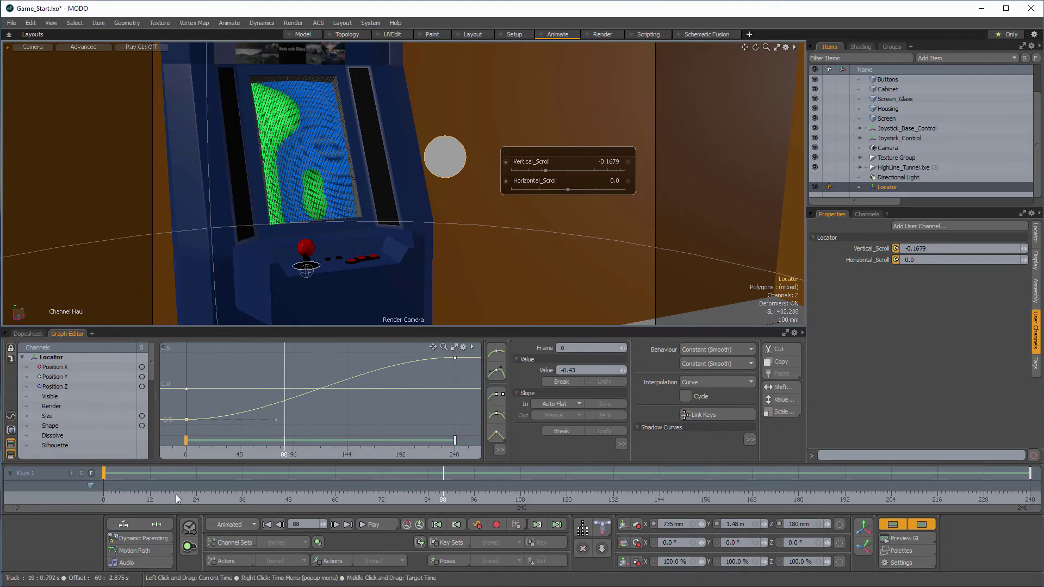
{"action": "left_click", "coordinate": [176, 494]}
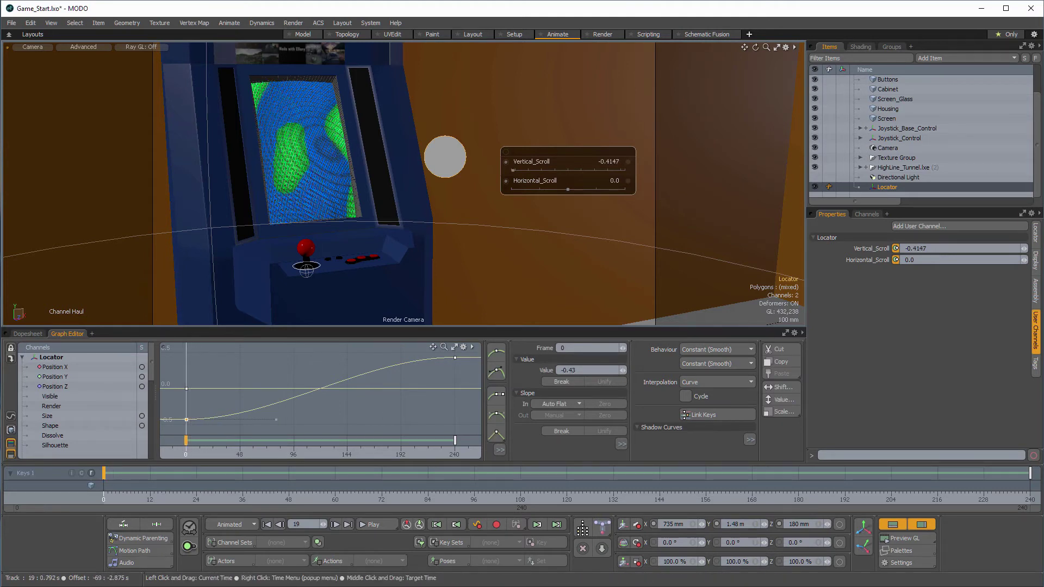
{"action": "mouse_move", "coordinate": [103, 494]}
{"action": "left_mouse_down"}
{"action": "mouse_move", "coordinate": [292, 494]}
{"action": "mouse_move", "coordinate": [104, 495]}
{"action": "left_mouse_up"}
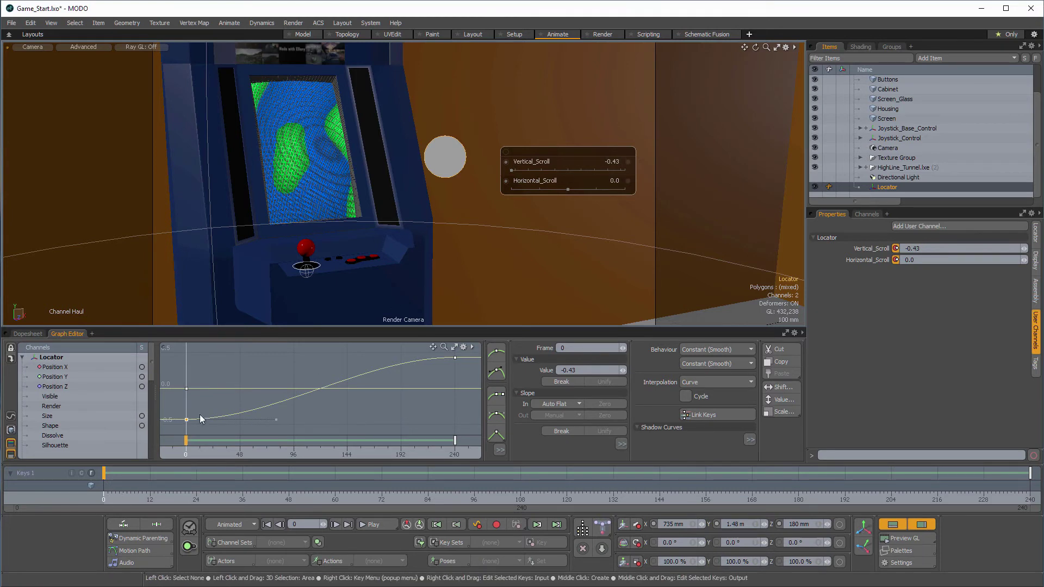
{"action": "mouse_move", "coordinate": [568, 185]}
{"action": "left_mouse_down"}
{"action": "mouse_move", "coordinate": [537, 185]}
{"action": "mouse_move", "coordinate": [577, 185]}
{"action": "left_mouse_up"}
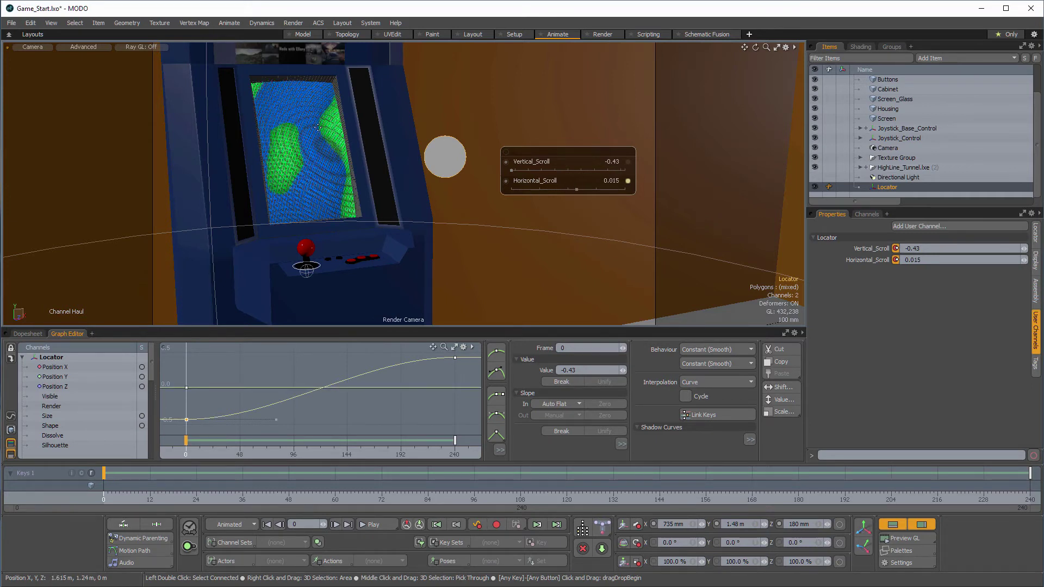
Key Horizontal_Scroll at 0.04 on frame 55 and at -0.03 on frame 83
{"action": "left_click", "coordinate": [115, 497]}
{"action": "left_click_drag", "start_coordinate": [115, 497], "coordinate": [315, 497]}
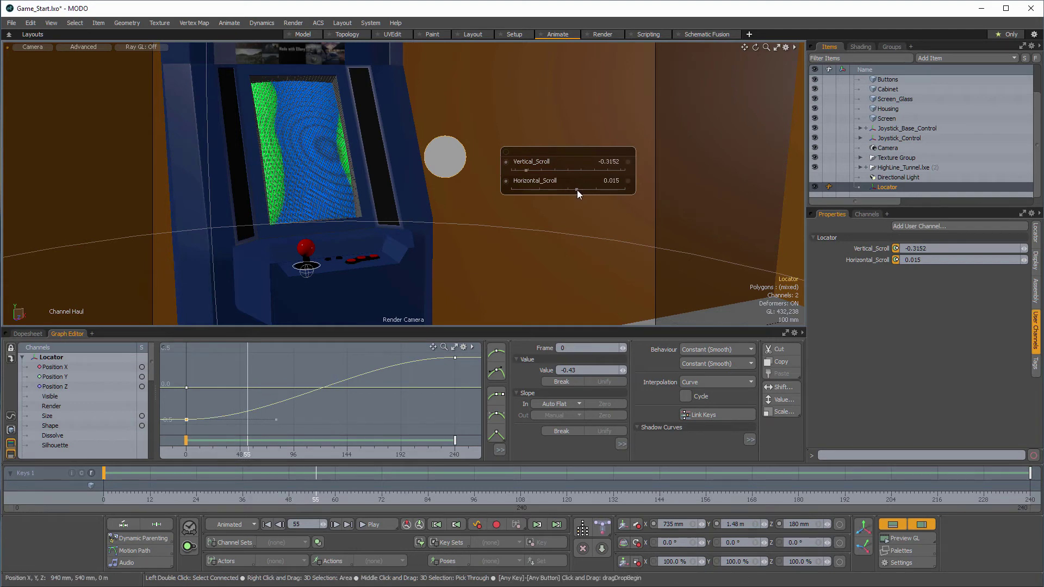
{"action": "left_click_drag", "start_coordinate": [577, 191], "coordinate": [588, 190]}
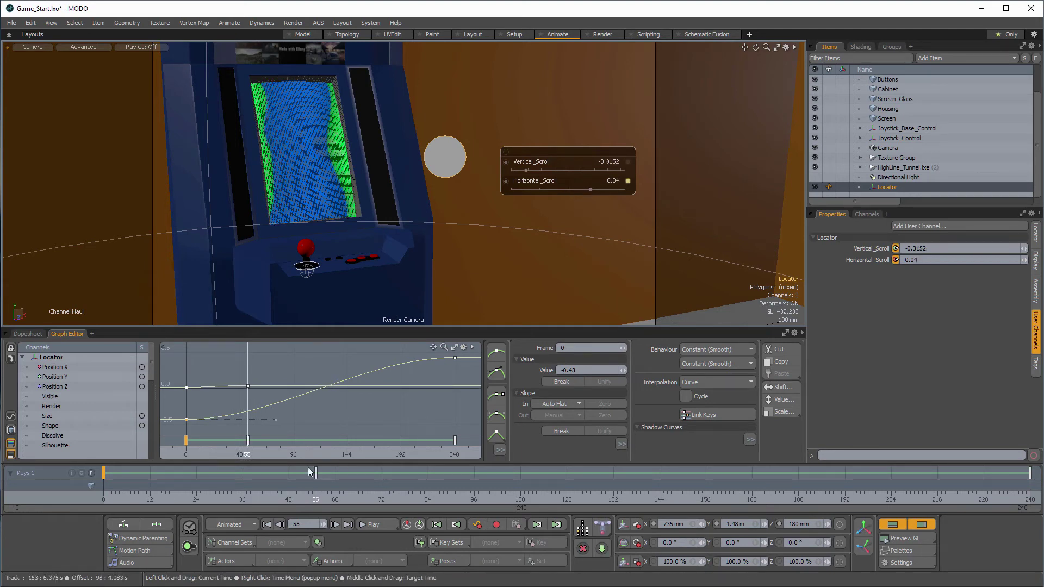
{"action": "left_click_drag", "start_coordinate": [318, 496], "coordinate": [424, 497]}
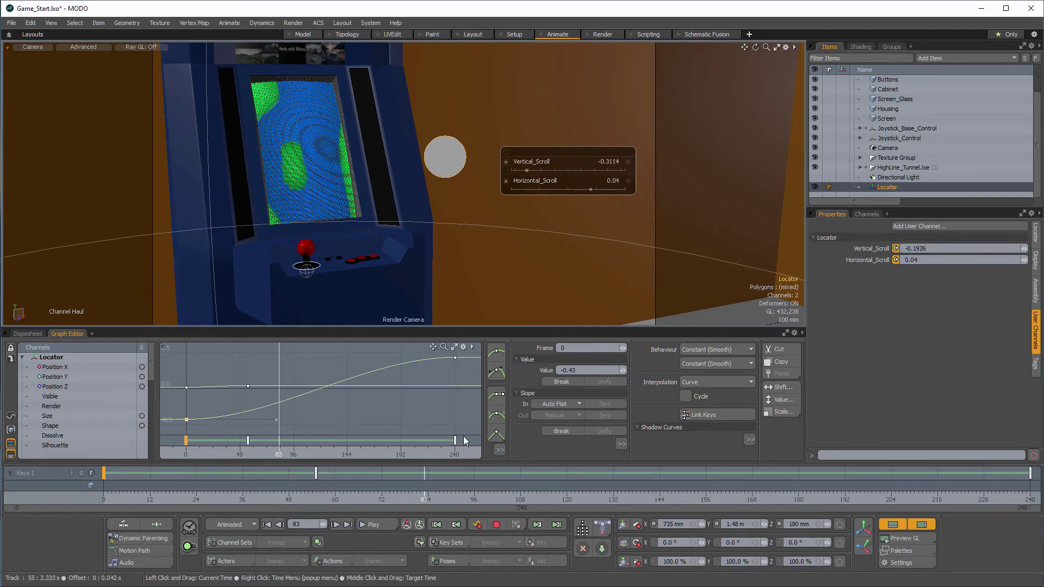
{"action": "left_click_drag", "start_coordinate": [593, 191], "coordinate": [559, 190]}
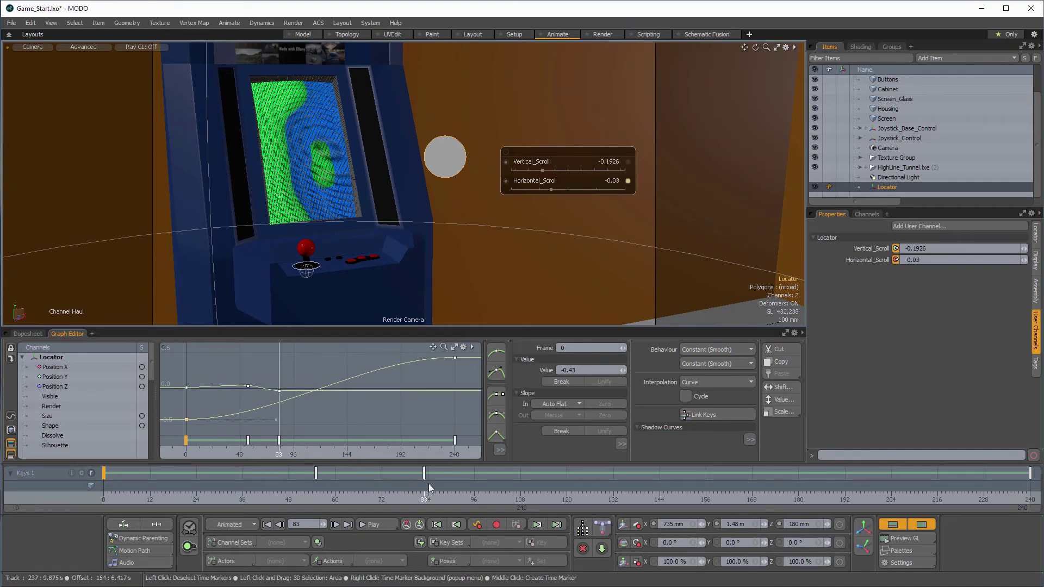
Key Horizontal_Scroll at 0.035 on frame 129 and at 0.01 on frame 158
{"action": "left_click_drag", "start_coordinate": [427, 492], "coordinate": [601, 496]}
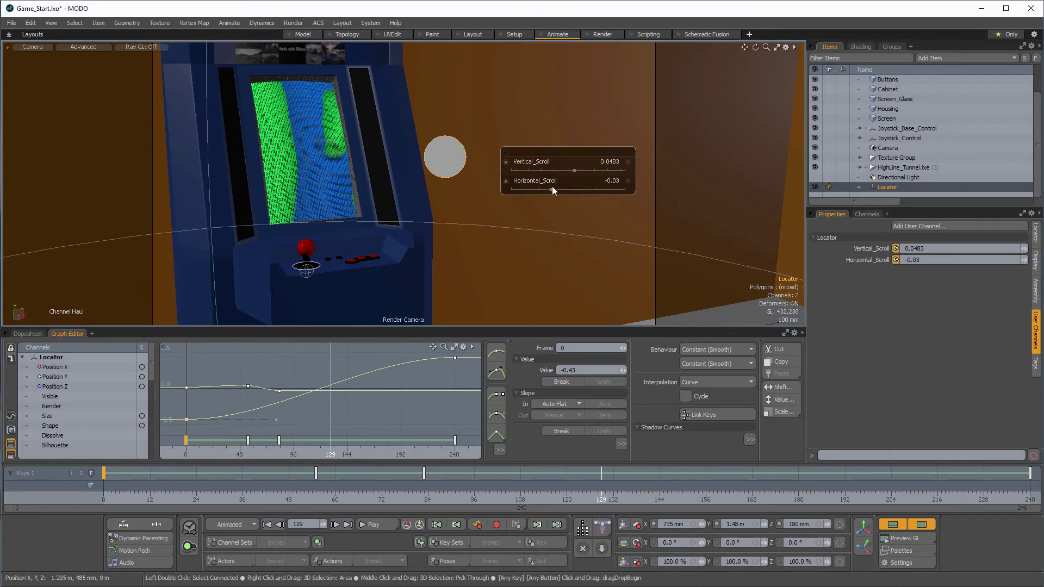
{"action": "left_click_drag", "start_coordinate": [552, 186], "coordinate": [582, 189]}
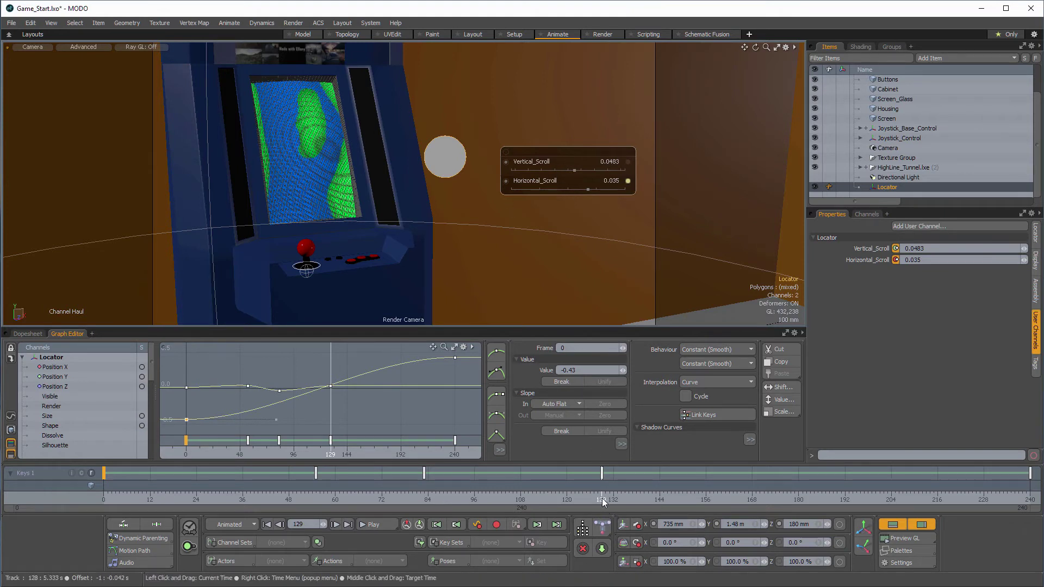
{"action": "left_click_drag", "start_coordinate": [602, 498], "coordinate": [713, 498]}
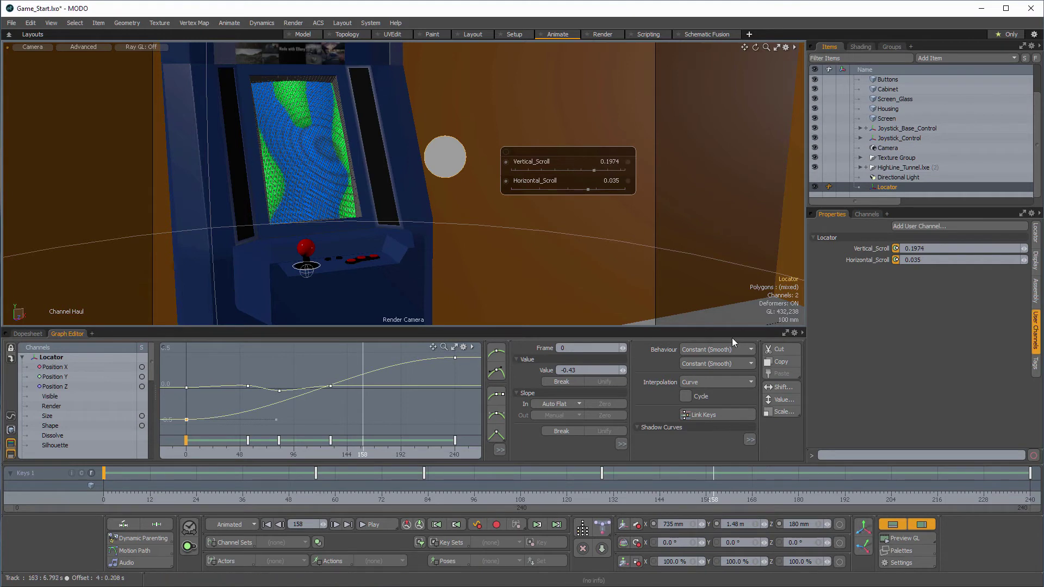
{"action": "left_click_drag", "start_coordinate": [585, 189], "coordinate": [576, 192]}
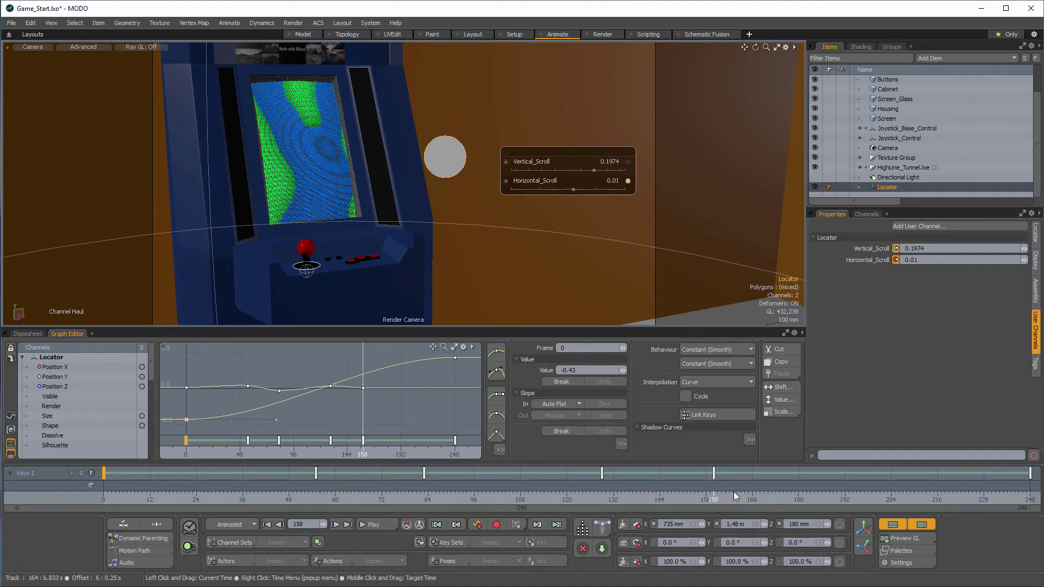
Key Horizontal_Scroll at -0.06 on frame 179, -0.055 on frame 200 and 0.005 on frame 227
{"action": "left_click_drag", "start_coordinate": [713, 496], "coordinate": [795, 496]}
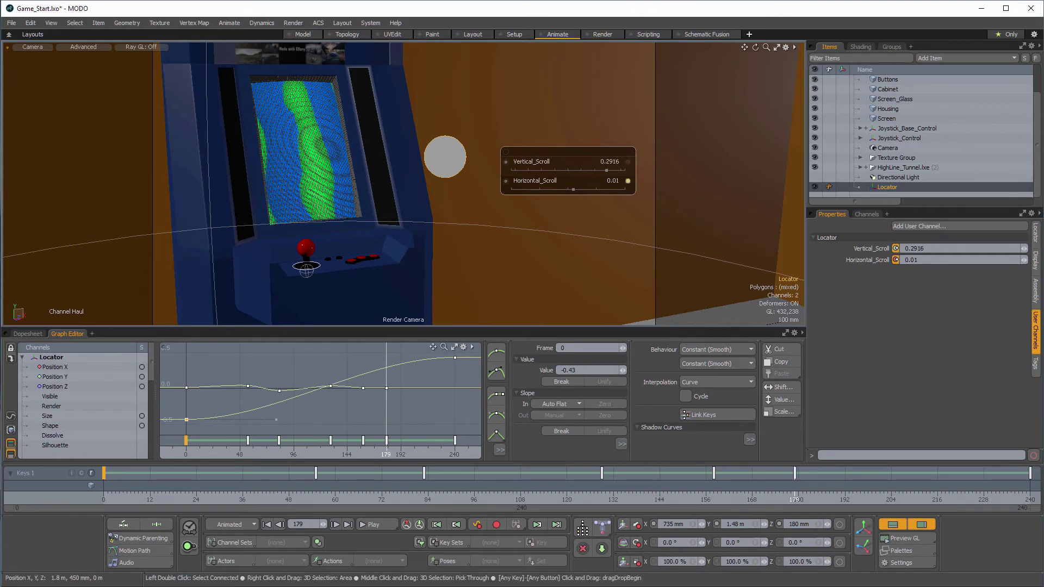
{"action": "left_click_drag", "start_coordinate": [573, 189], "coordinate": [533, 189]}
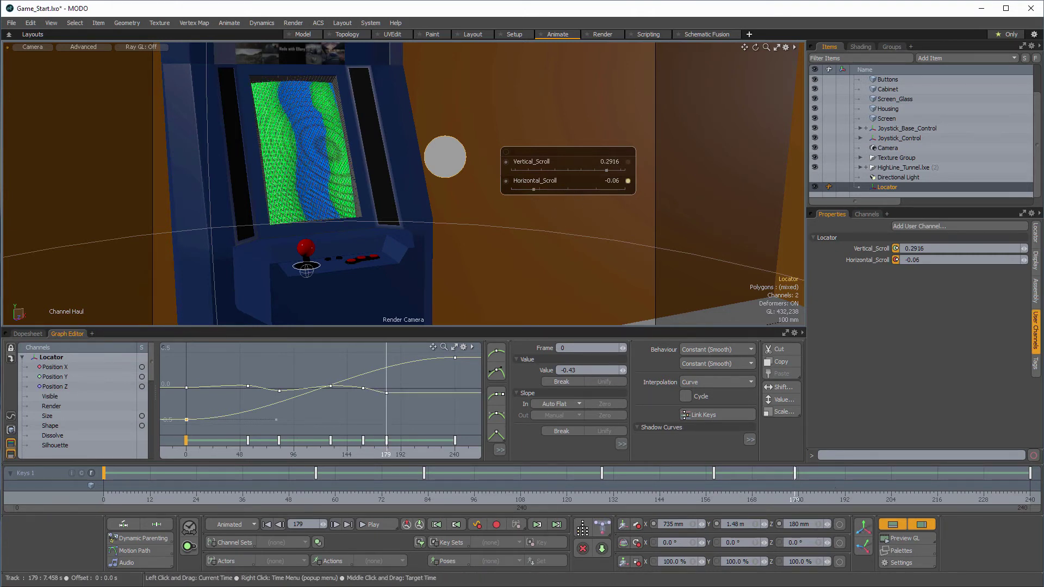
{"action": "left_click_drag", "start_coordinate": [795, 496], "coordinate": [875, 496]}
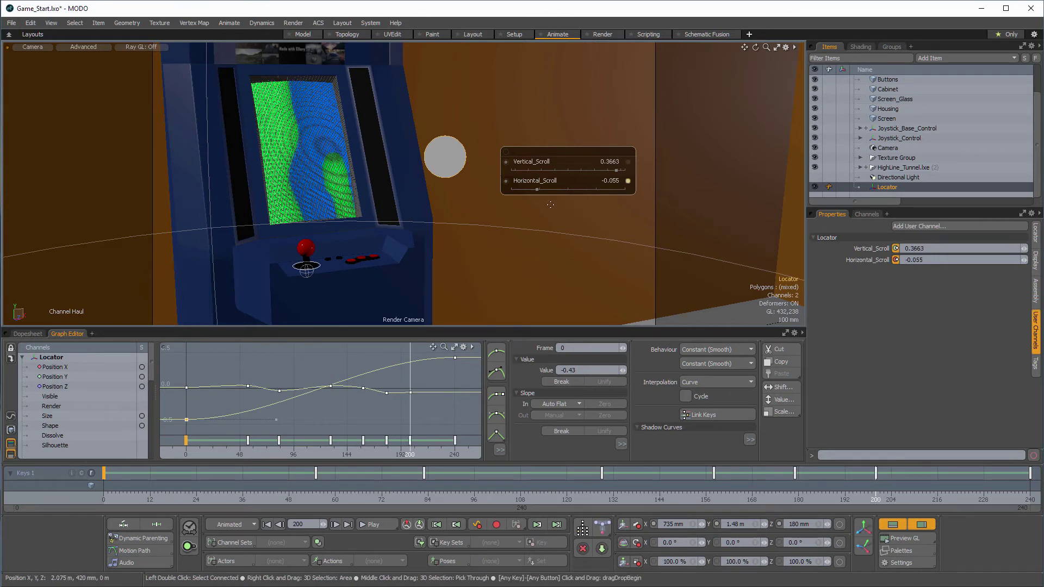
{"action": "left_click_drag", "start_coordinate": [875, 496], "coordinate": [981, 496]}
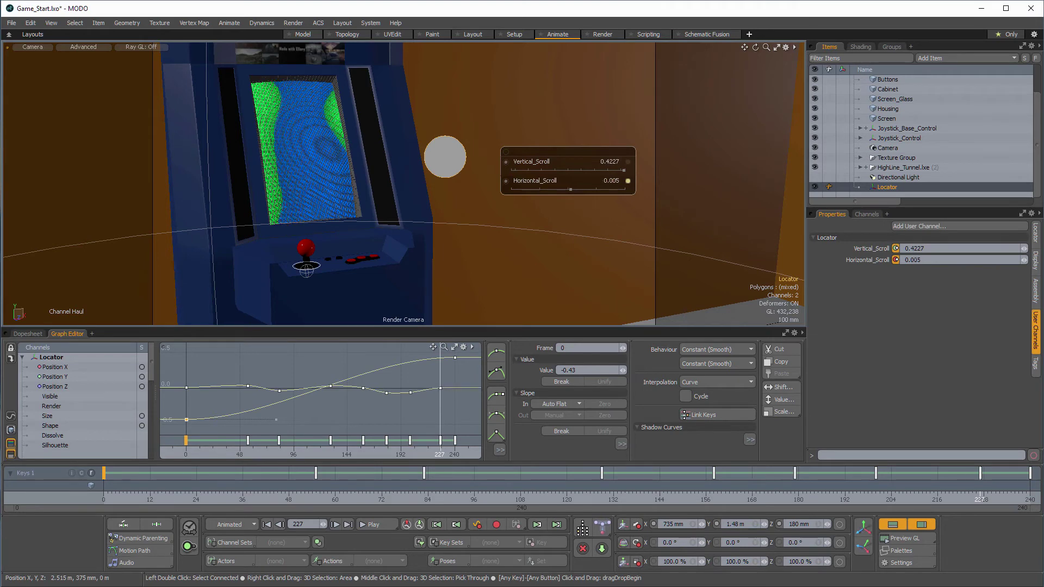
Return to frame 0, play the backdrop scrolling animation to review it, and stop playback
{"action": "left_click_drag", "start_coordinate": [980, 496], "coordinate": [103, 496]}
{"action": "left_click", "coordinate": [381, 521]}
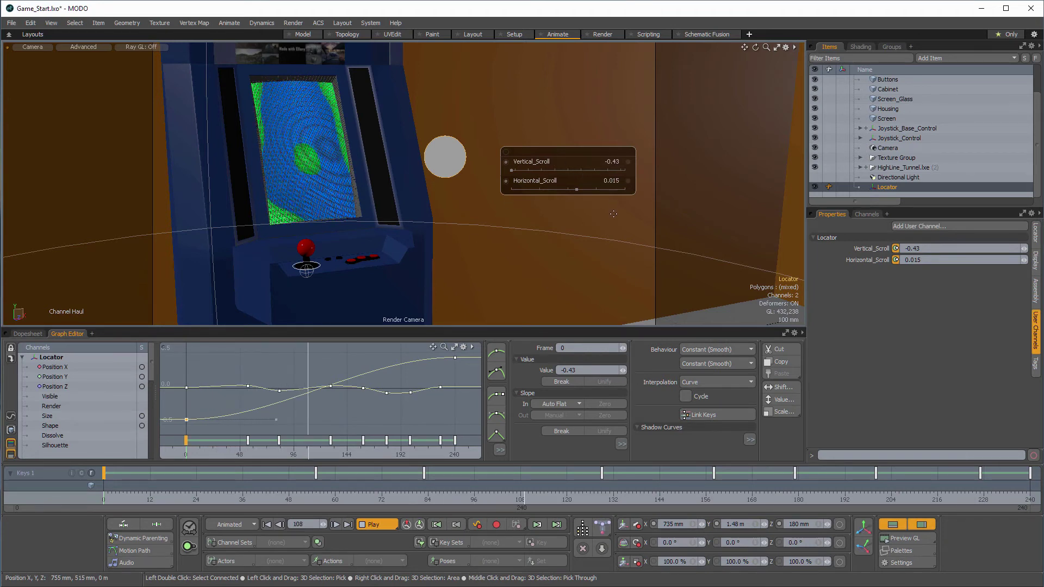
{"action": "left_click", "coordinate": [373, 524]}
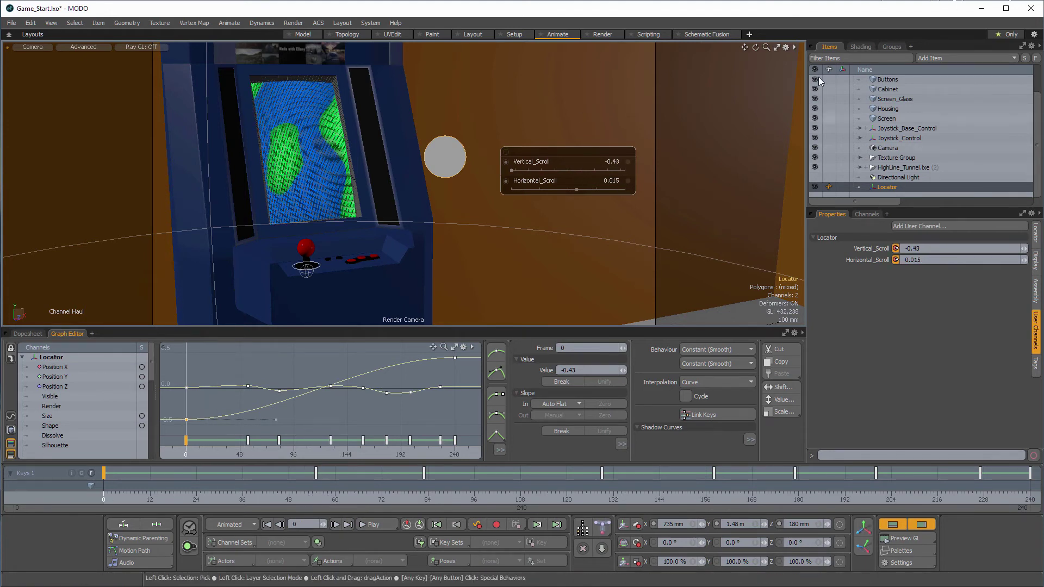
Add the Boat image map above Backdrop_Scroll in the Screen material and set its effect to Luminous Color
{"action": "left_click", "coordinate": [862, 46]}
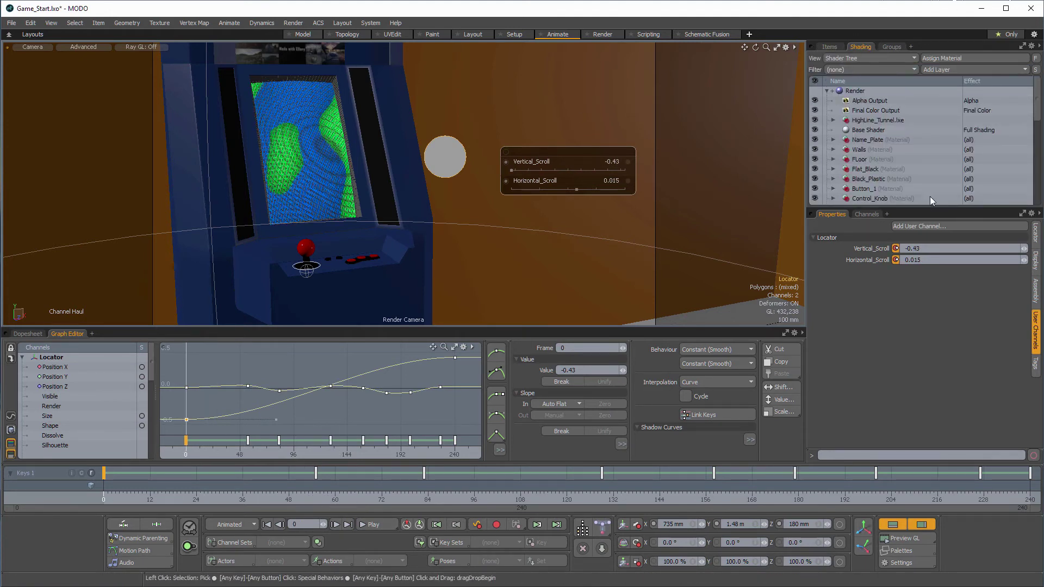
{"action": "scroll", "coordinate": [925, 185], "scroll_direction": "down", "scroll_amount": 5}
{"action": "scroll", "coordinate": [868, 129], "scroll_direction": "up", "scroll_amount": 1}
{"action": "left_click", "coordinate": [875, 130], "text": "shift"}
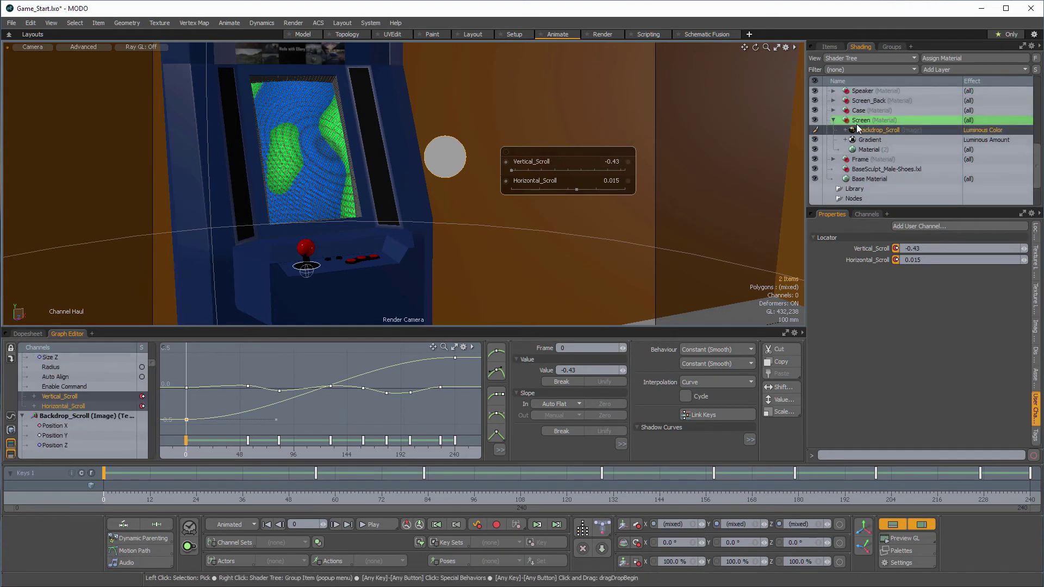
{"action": "left_click", "coordinate": [957, 68]}
{"action": "mouse_move", "coordinate": [958, 123]}
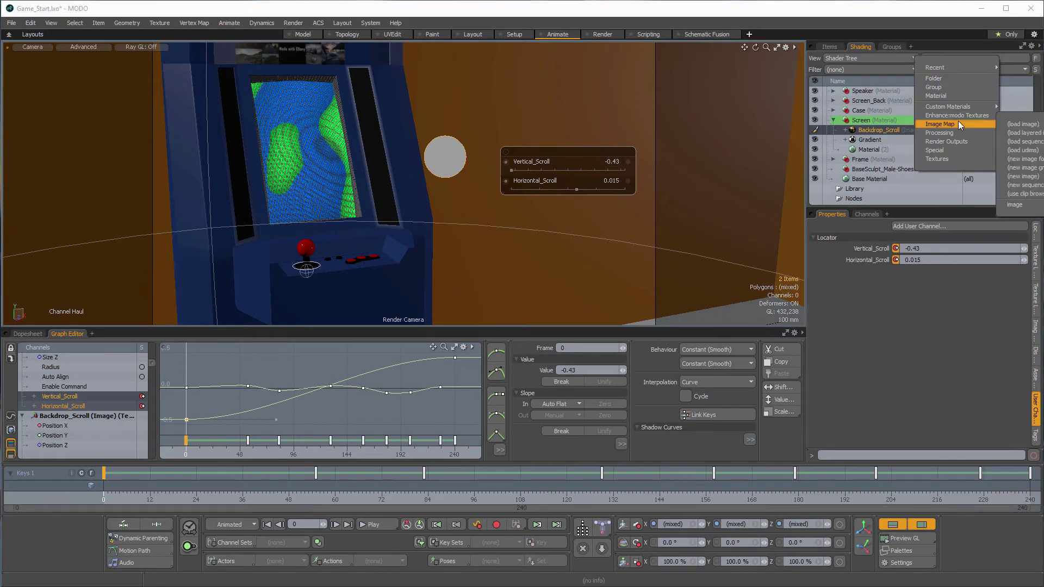
{"action": "left_click", "coordinate": [968, 190]}
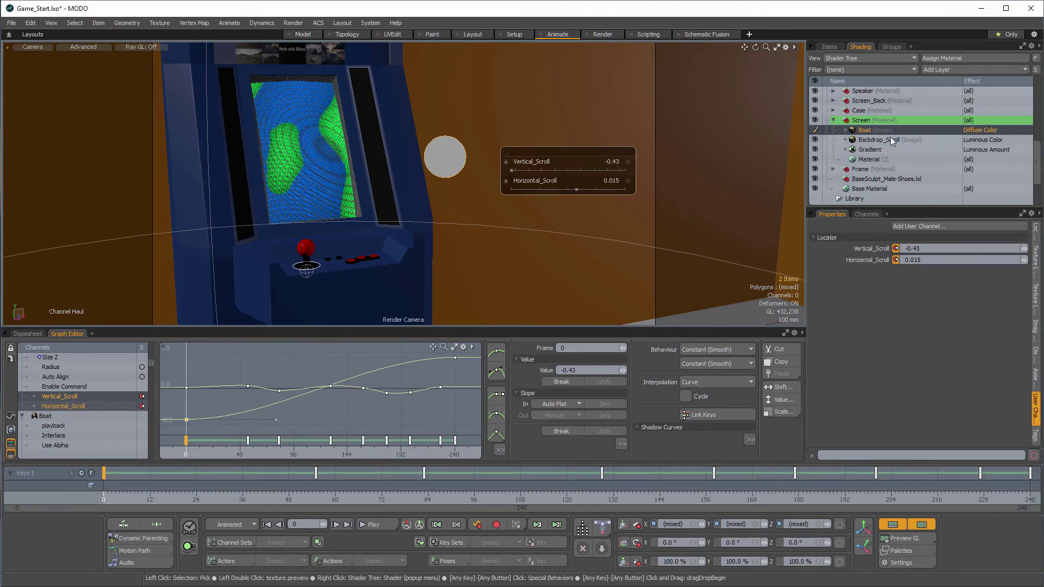
{"action": "right_click", "coordinate": [976, 131]}
{"action": "left_click", "coordinate": [1036, 129]}
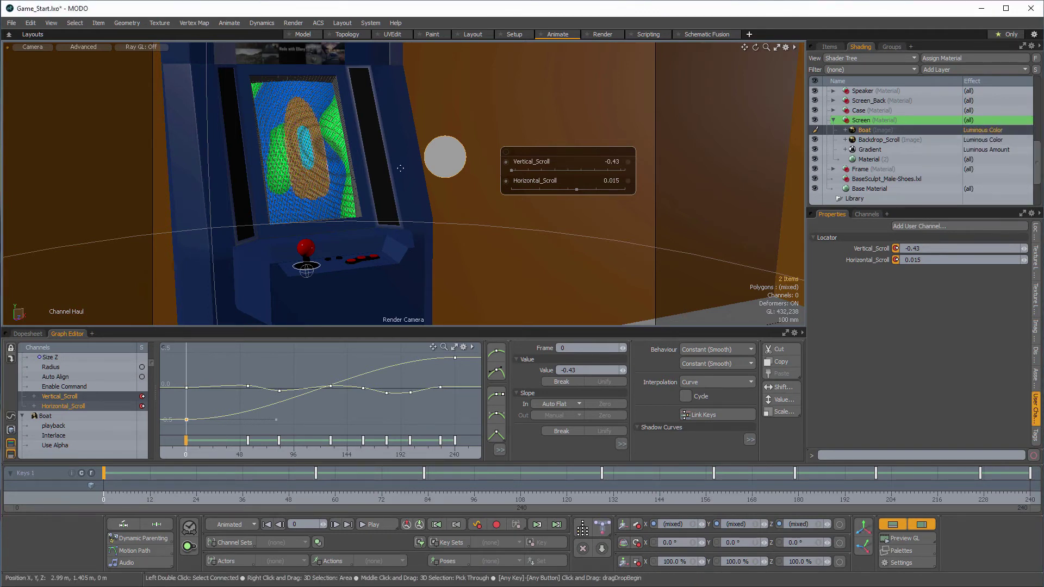
Compare the boat texture in the viewport's Default and Advanced shading styles, ending on Advanced
{"action": "left_click", "coordinate": [86, 48]}
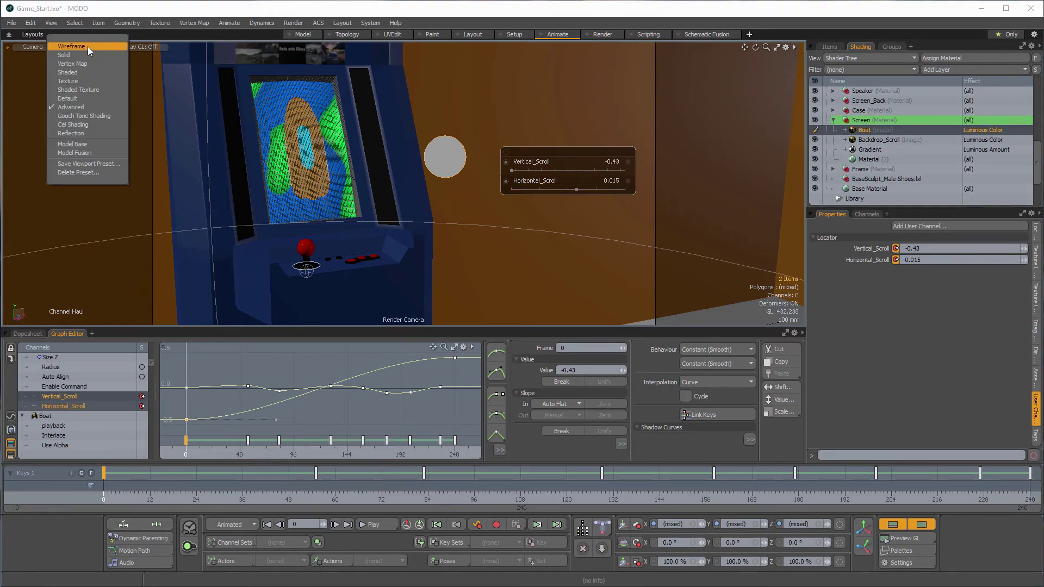
{"action": "left_click", "coordinate": [90, 98]}
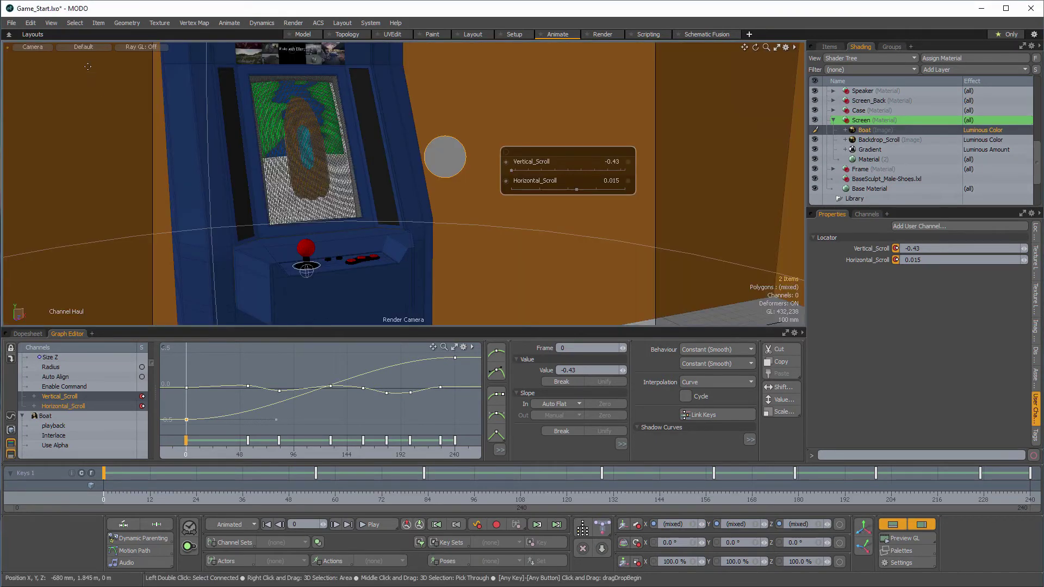
{"action": "left_click", "coordinate": [73, 47]}
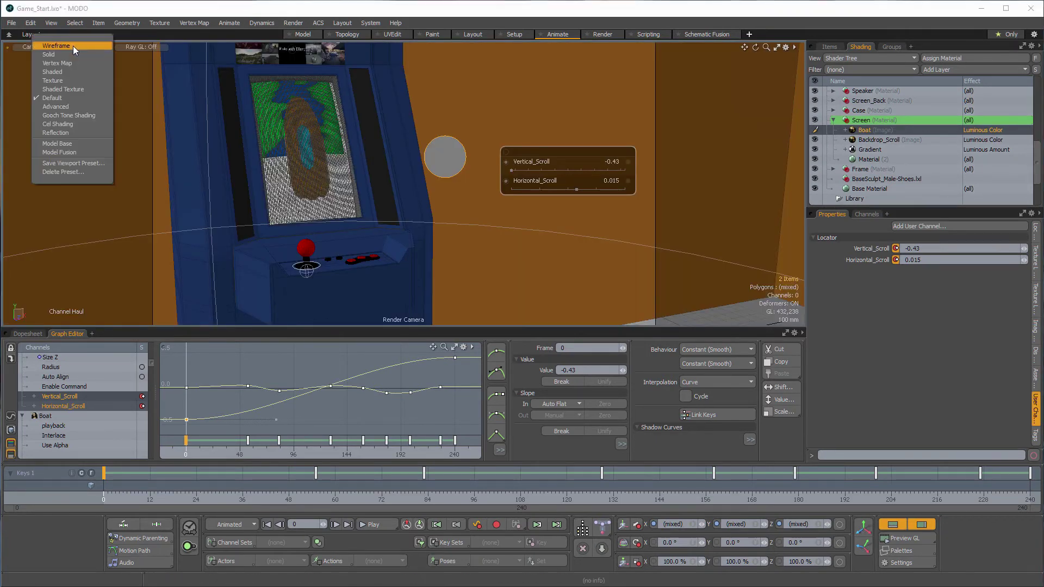
{"action": "left_click", "coordinate": [80, 106]}
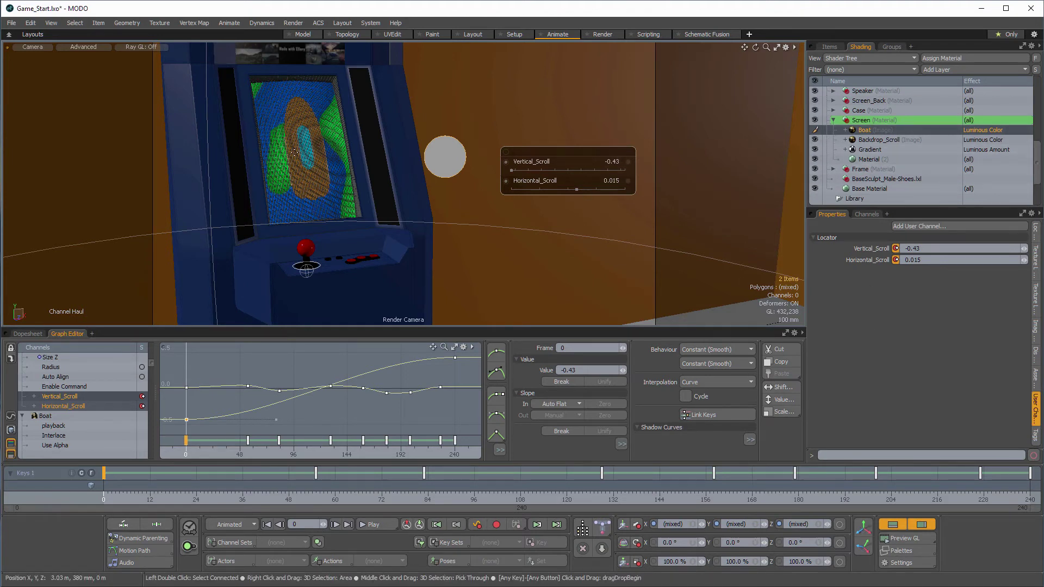
Try a horizontal and vertical wrap of 0.1 on the Boat image's texture locator
{"action": "left_click", "coordinate": [1036, 235]}
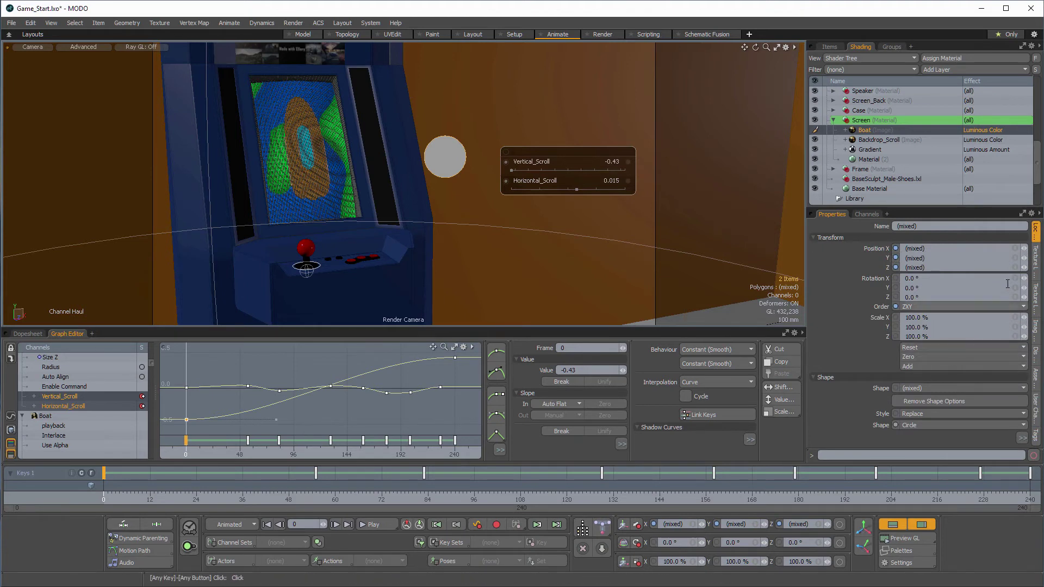
{"action": "left_click", "coordinate": [1035, 262]}
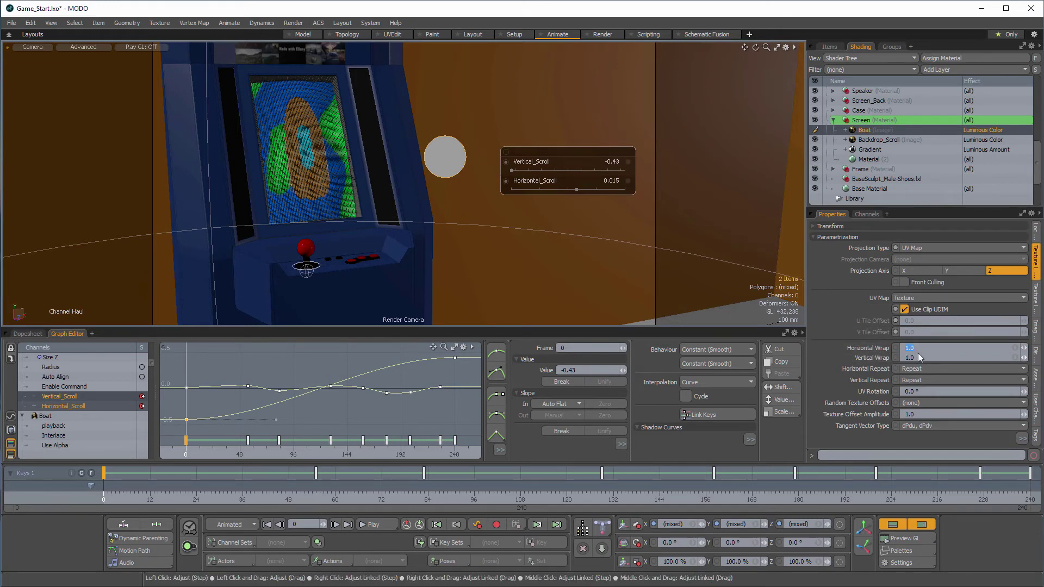
{"action": "type", "text": "0.1"}
{"action": "key", "text": "Tab"}
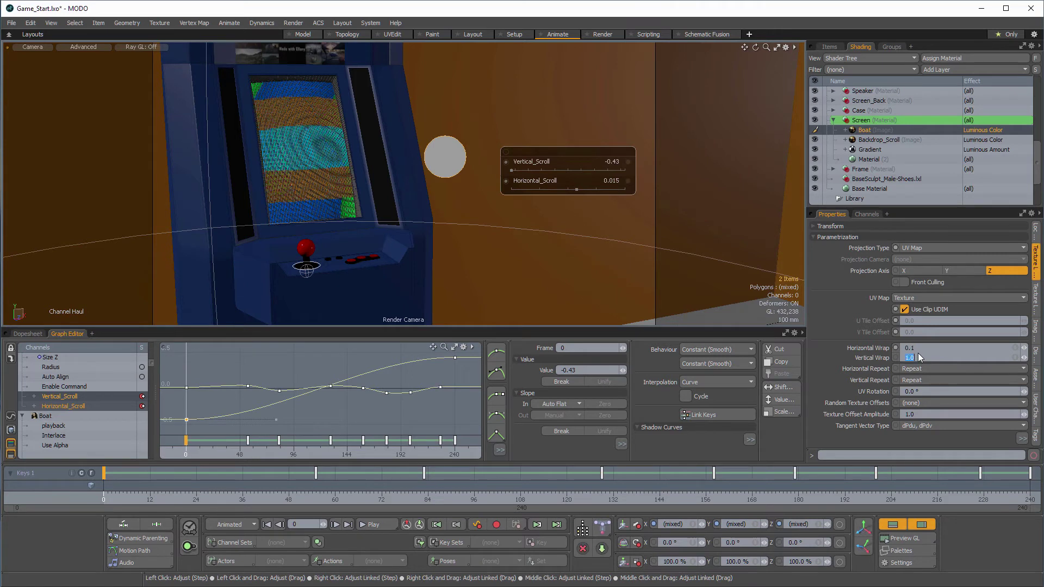
{"action": "type", "text": "0.1"}
{"action": "key", "text": "Tab"}
Set the Boat texture's horizontal and vertical wrap to 10
{"action": "left_click", "coordinate": [918, 353]}
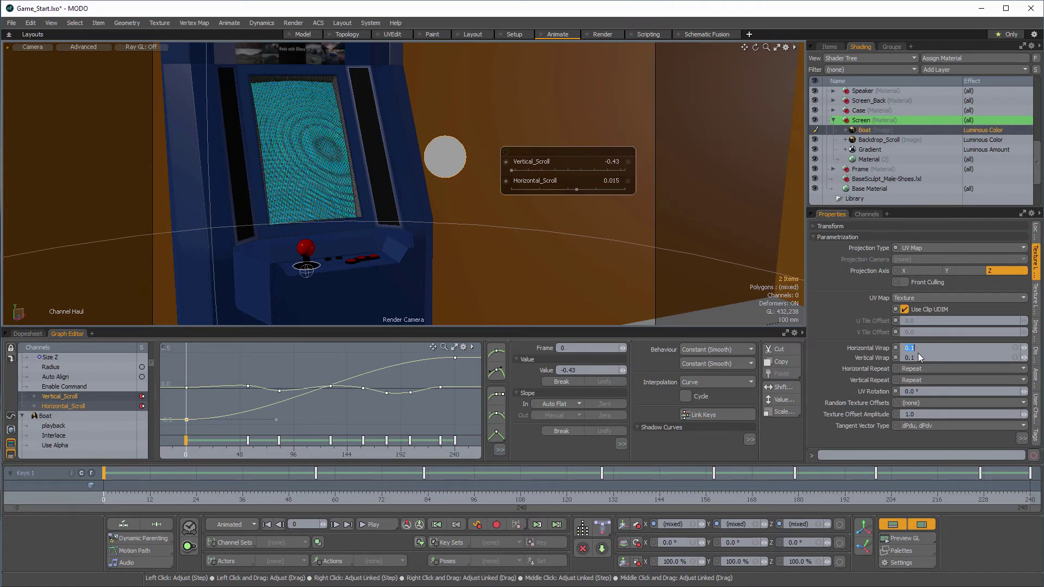
{"action": "type", "text": "10"}
{"action": "key", "text": "Tab"}
{"action": "type", "text": "10"}
{"action": "key", "text": "Tab"}
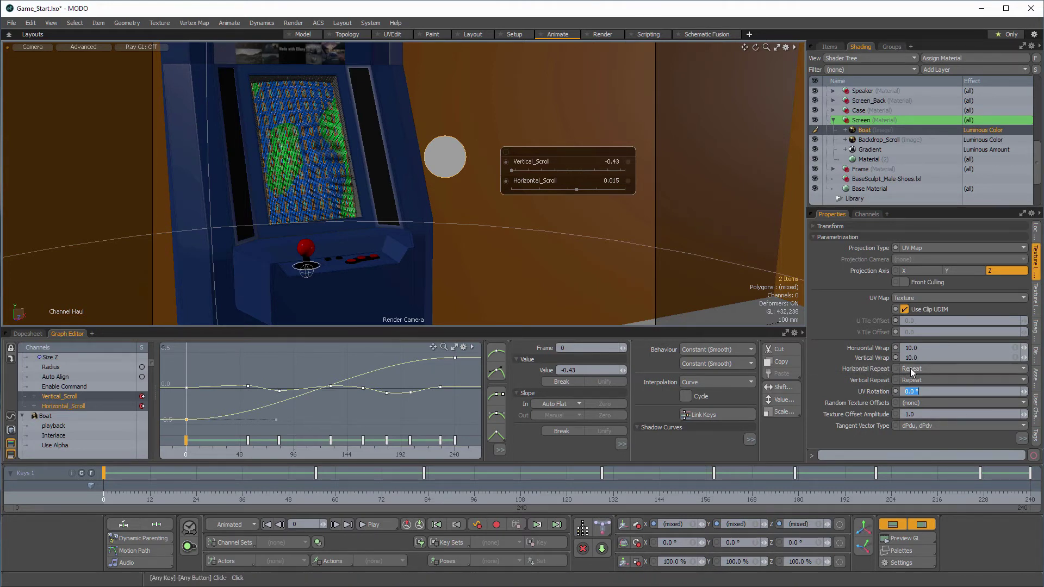
Set the Boat texture's horizontal and vertical repeat to Reset, its horizontal wrap to 4 and vertical wrap to 8
{"action": "left_click", "coordinate": [927, 367]}
{"action": "left_click", "coordinate": [925, 358]}
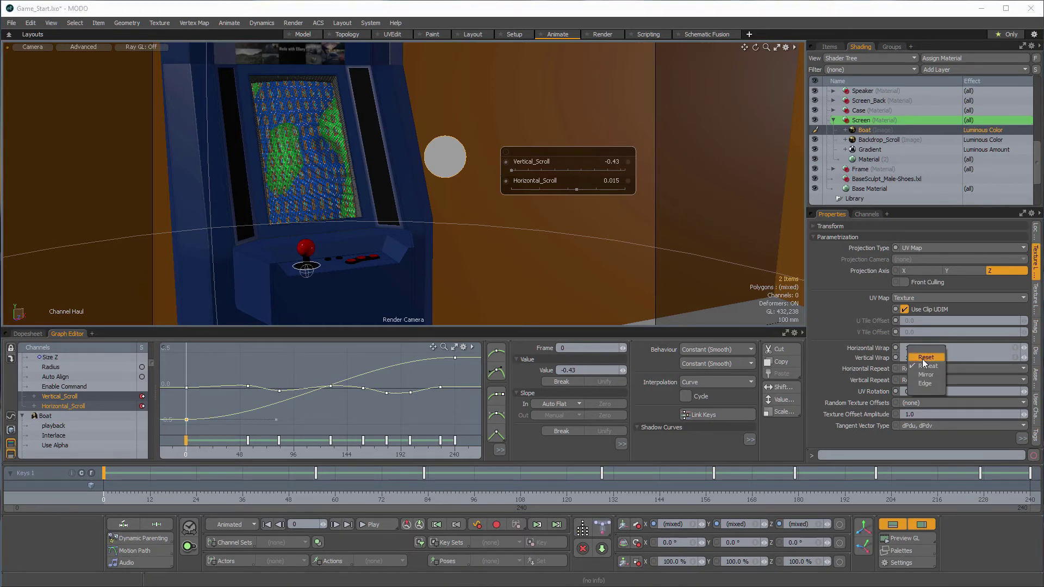
{"action": "left_click", "coordinate": [922, 379]}
{"action": "left_click", "coordinate": [921, 370]}
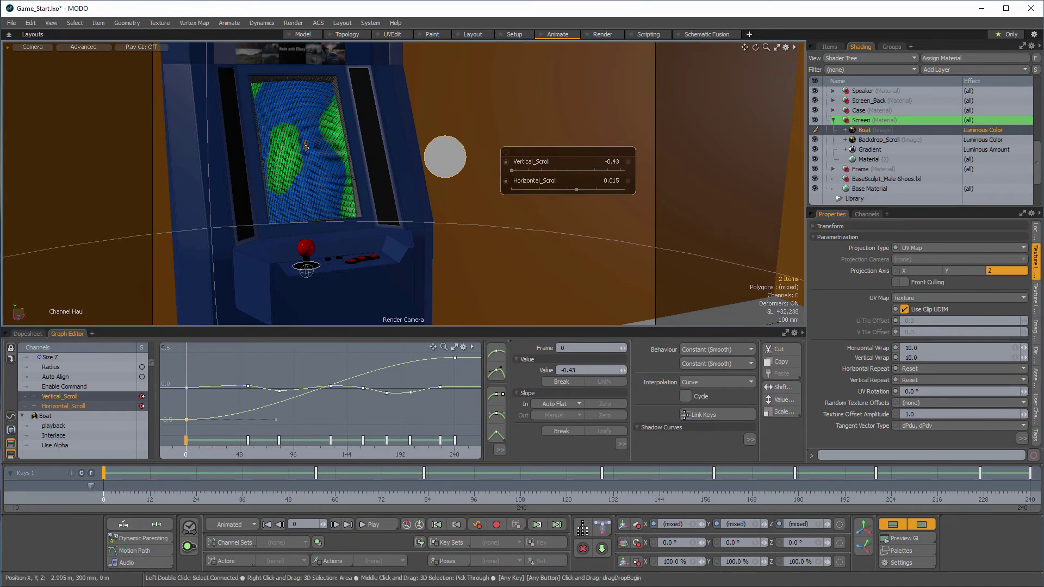
{"action": "left_click", "coordinate": [921, 358]}
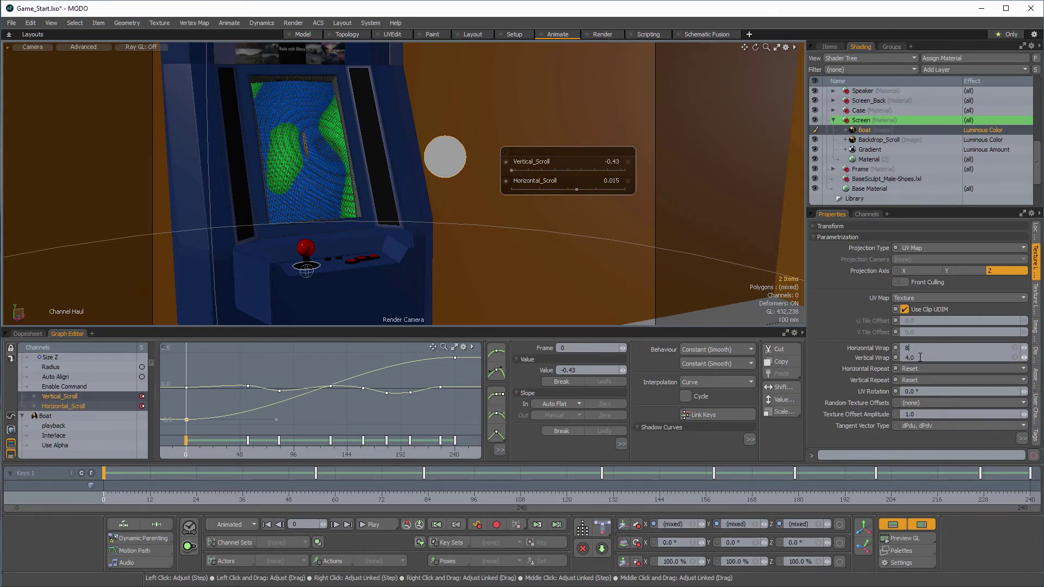
{"action": "left_click", "coordinate": [931, 347]}
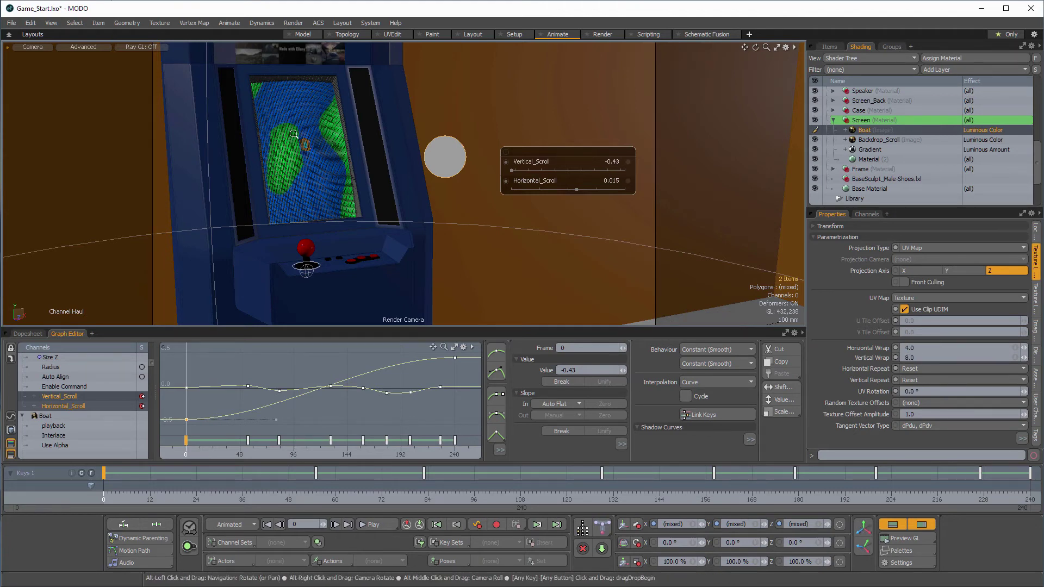
Turn off Use Clip UDIM for the Boat texture, test its U Tile Offset, and set the V Tile Offset to 2.71
{"action": "scroll", "coordinate": [350, 150], "scroll_direction": "up", "scroll_amount": 5}
{"action": "left_click_drag", "start_coordinate": [349, 150], "coordinate": [484, 169], "text": "alt+shift"}
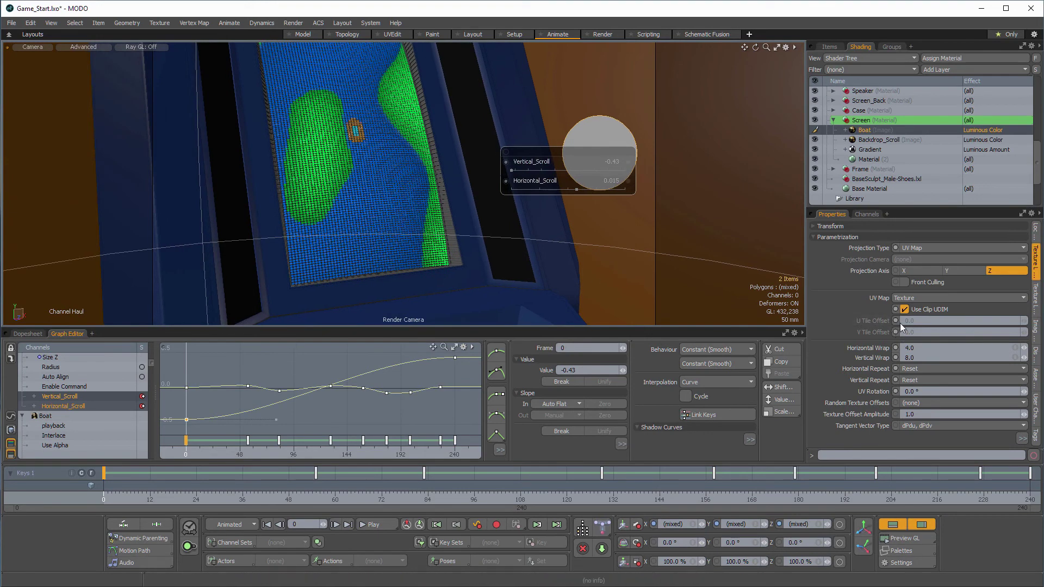
{"action": "left_click", "coordinate": [904, 310]}
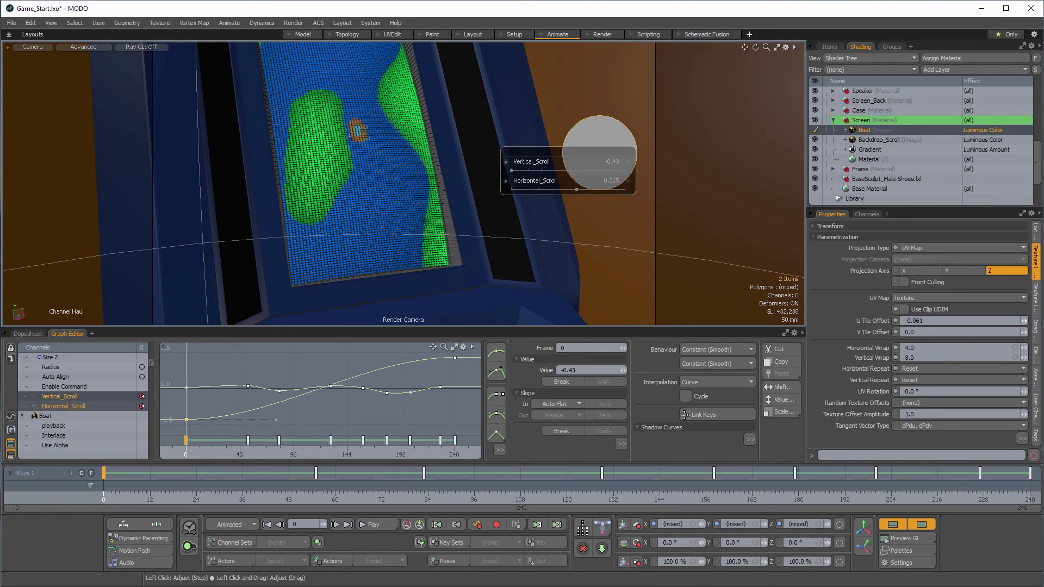
{"action": "left_click_drag", "start_coordinate": [1018, 321], "coordinate": [1025, 321]}
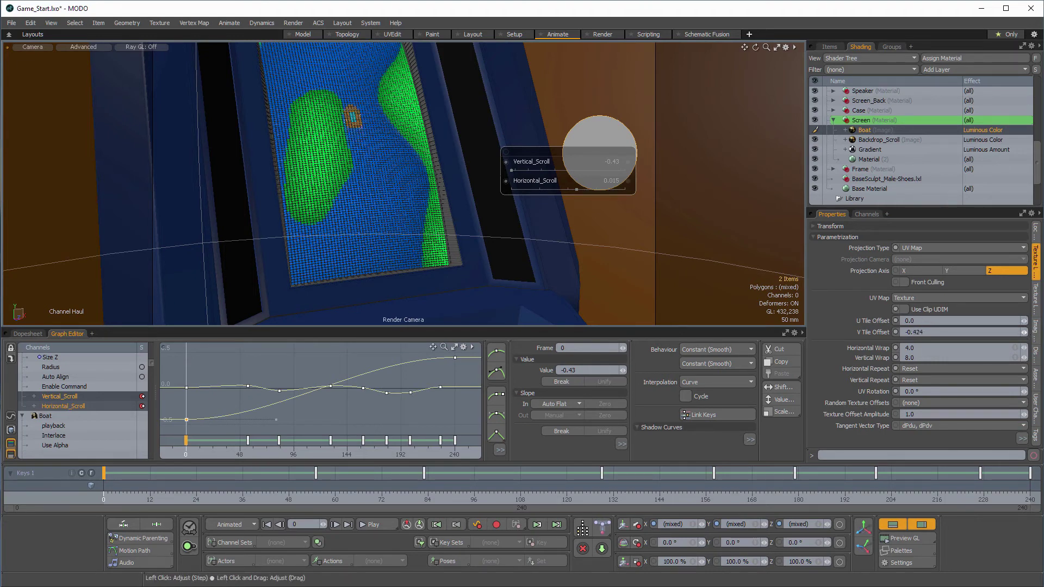
{"action": "left_click_drag", "start_coordinate": [1025, 332], "coordinate": [1029, 332]}
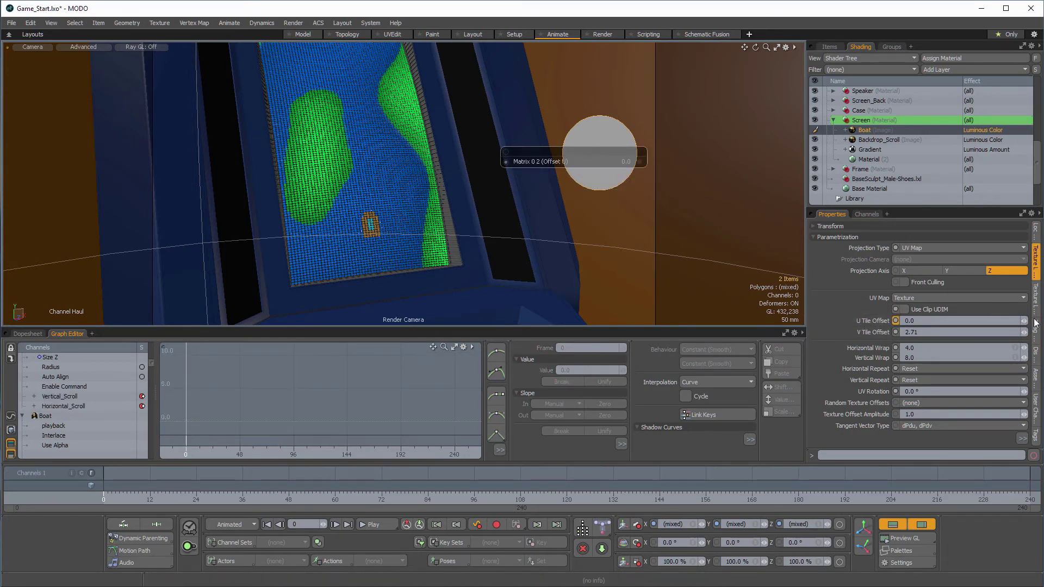
{"action": "left_click_drag", "start_coordinate": [1025, 321], "coordinate": [1023, 321]}
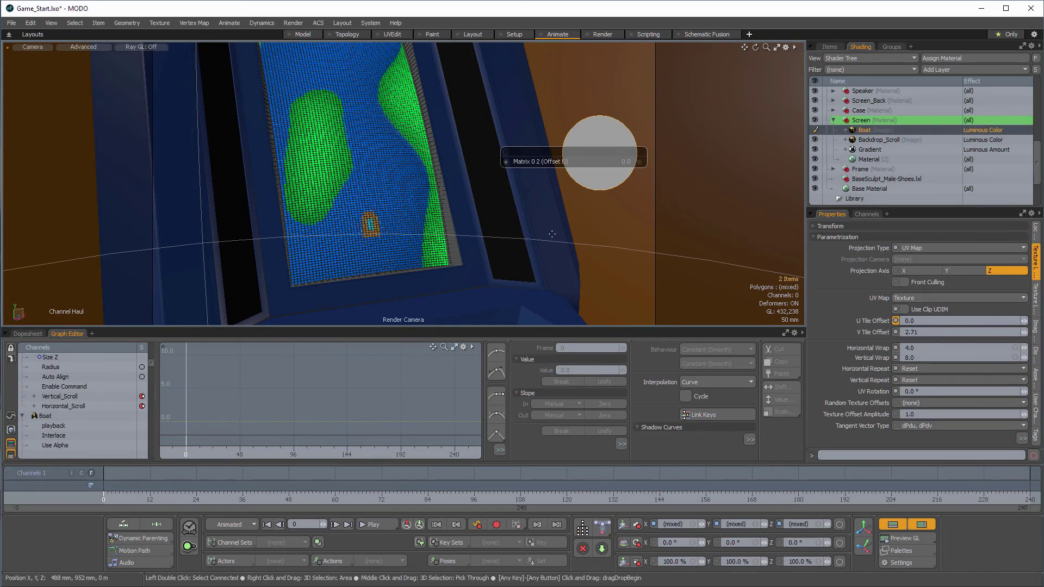
Switch to the Setup layout, expose the Locator's scroll channels in the schematic, and add the Boat texture's Matrix 0 2 (Offset U) channel
{"action": "left_click", "coordinate": [514, 33]}
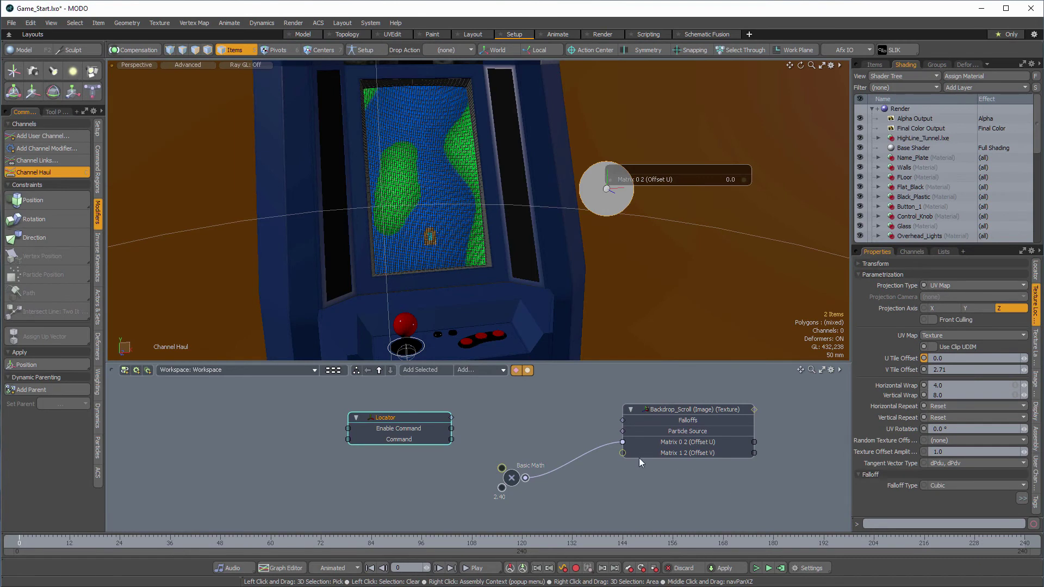
{"action": "left_click_drag", "start_coordinate": [399, 422], "coordinate": [382, 416]}
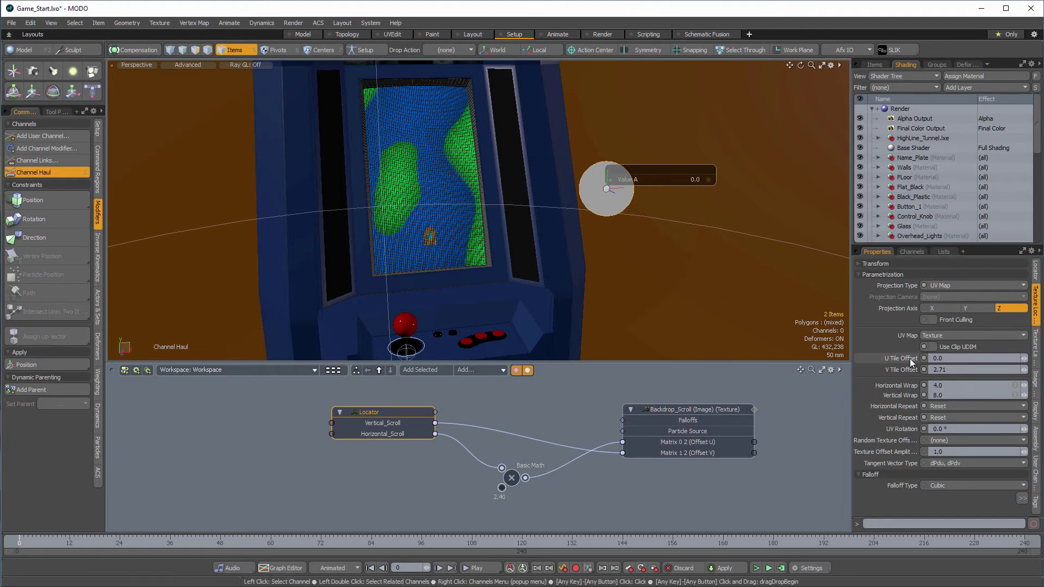
{"action": "left_click", "coordinate": [902, 360]}
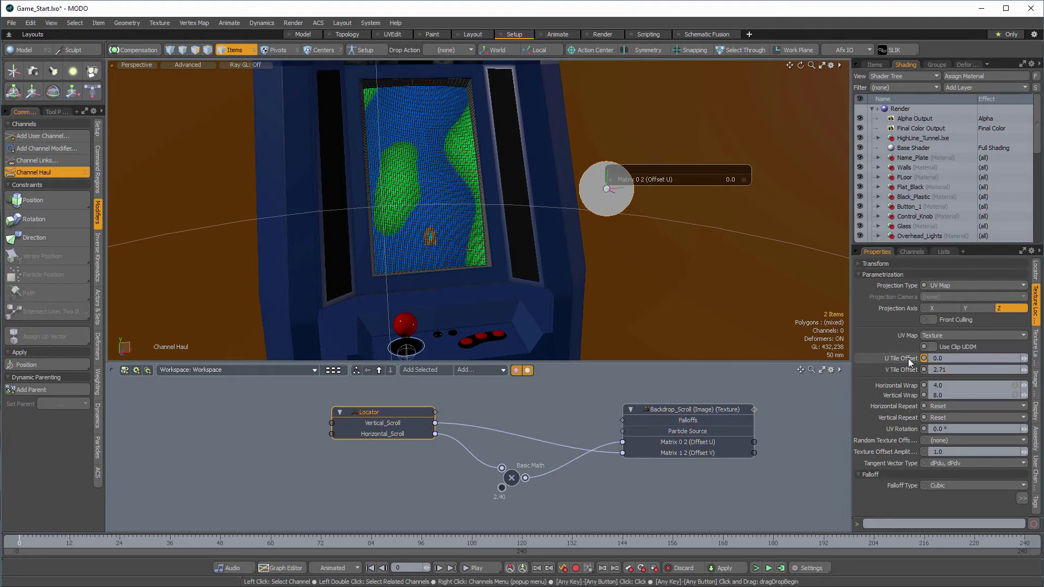
{"action": "left_click_drag", "start_coordinate": [687, 490], "coordinate": [681, 474]}
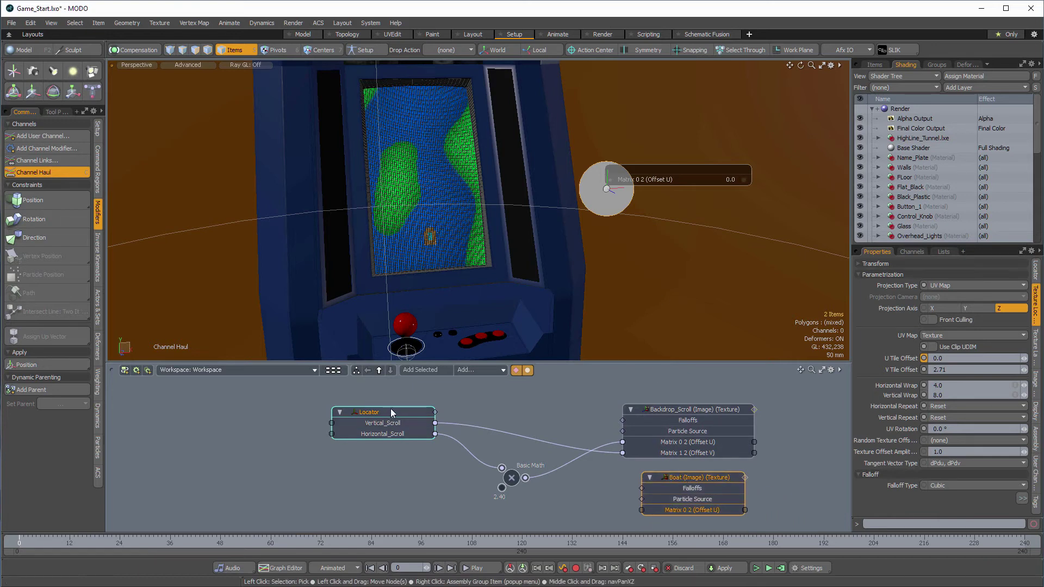
Rearrange the Locator and Basic Math nodes in the schematic, spacing them away from the texture nodes
{"action": "left_click_drag", "start_coordinate": [390, 412], "coordinate": [360, 404]}
{"action": "left_click_drag", "start_coordinate": [509, 480], "coordinate": [498, 461]}
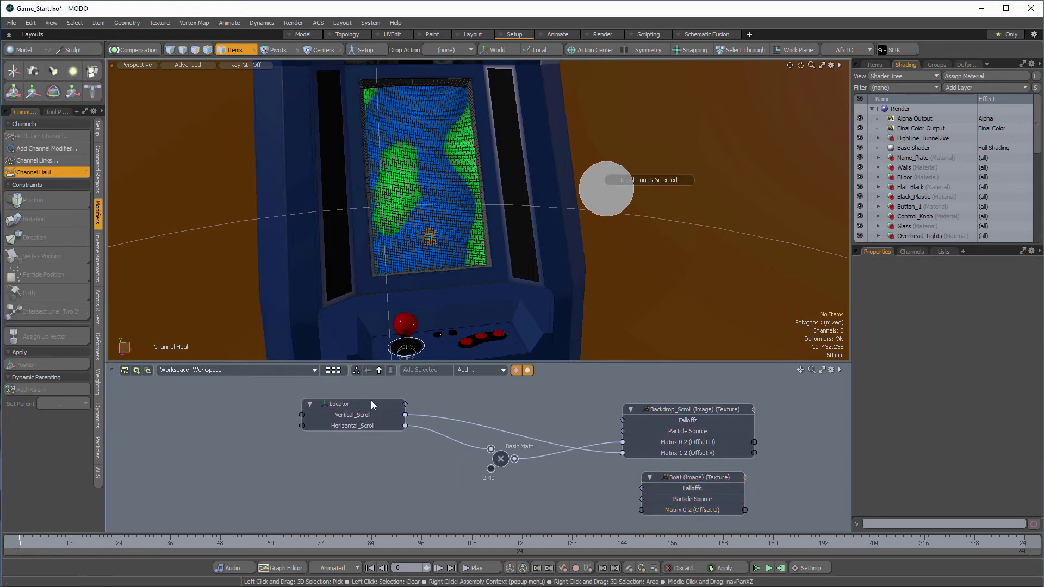
{"action": "left_click_drag", "start_coordinate": [371, 401], "coordinate": [379, 401]}
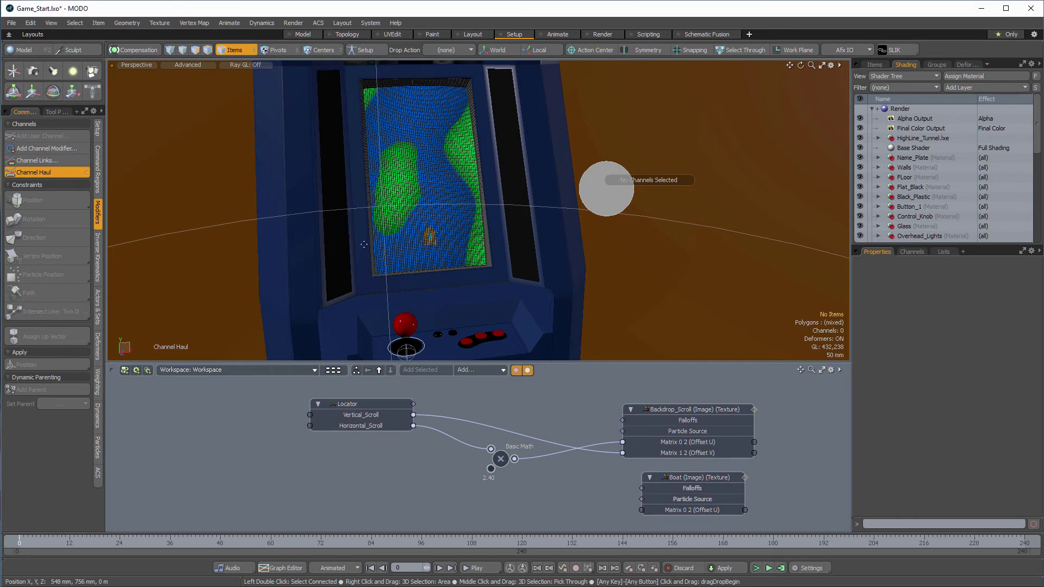
Add a user channel named Boat_Control to the controller Locator
{"action": "left_click", "coordinate": [360, 405]}
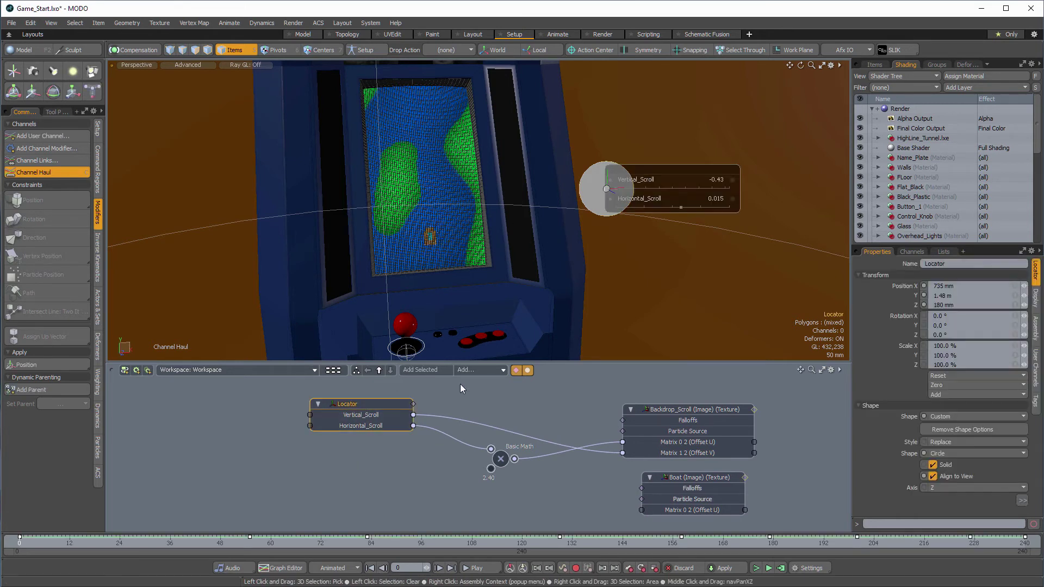
{"action": "left_click", "coordinate": [1036, 356]}
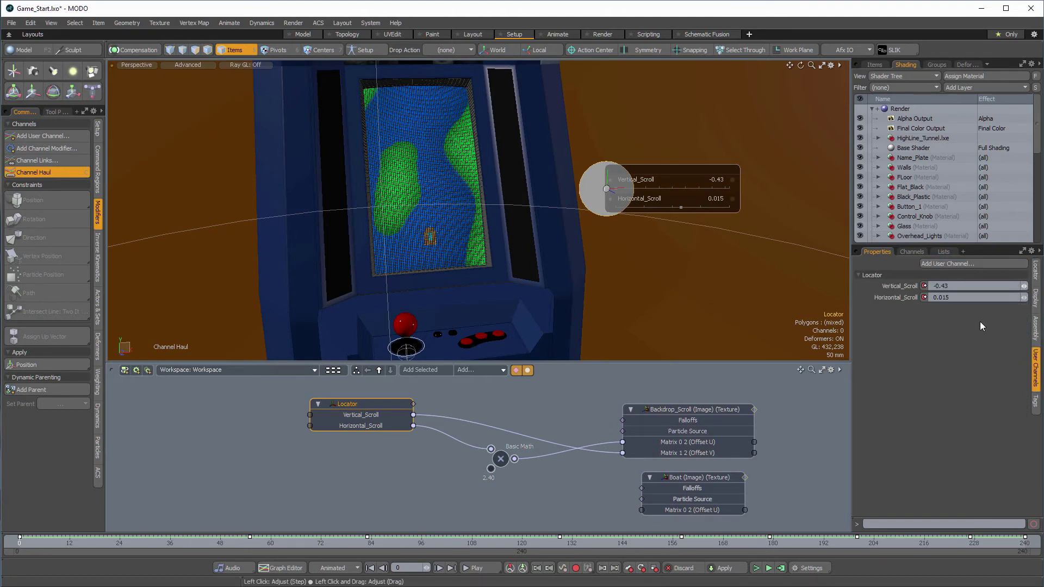
{"action": "left_click", "coordinate": [956, 264]}
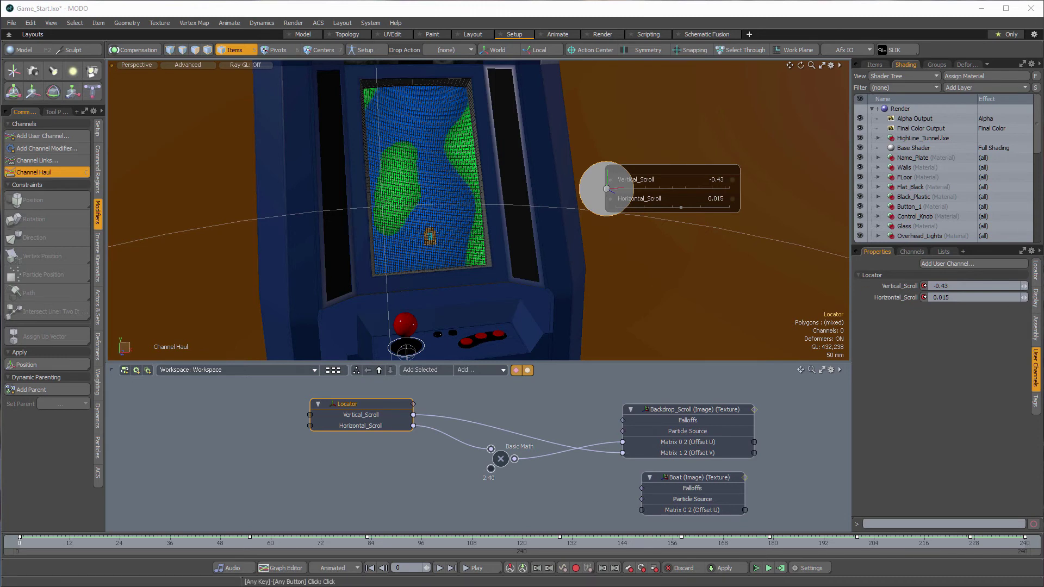
{"action": "key", "text": "Return"}
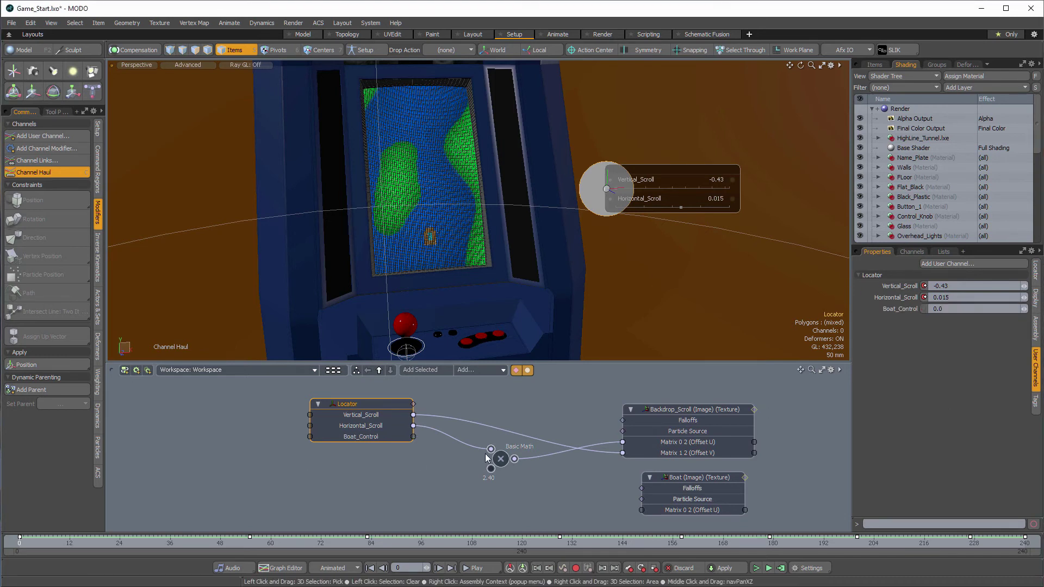
Add a second Multiply Basic Math node below the first one and set its Value B to 1
{"action": "left_click", "coordinate": [503, 469]}
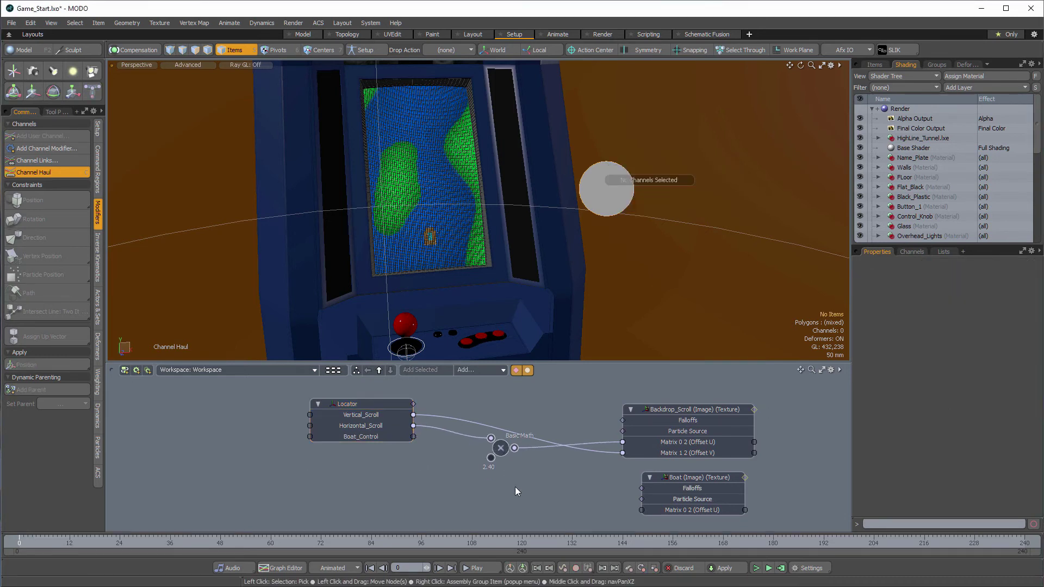
{"action": "left_click", "coordinate": [467, 369]}
{"action": "left_click", "coordinate": [543, 369]}
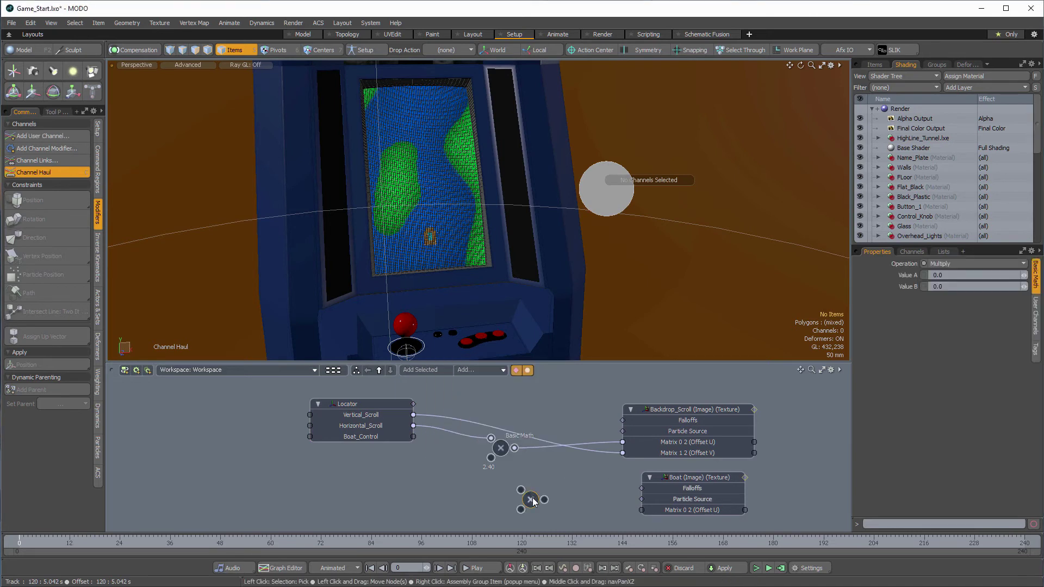
{"action": "double_click", "coordinate": [520, 493]}
{"action": "left_click", "coordinate": [947, 287]}
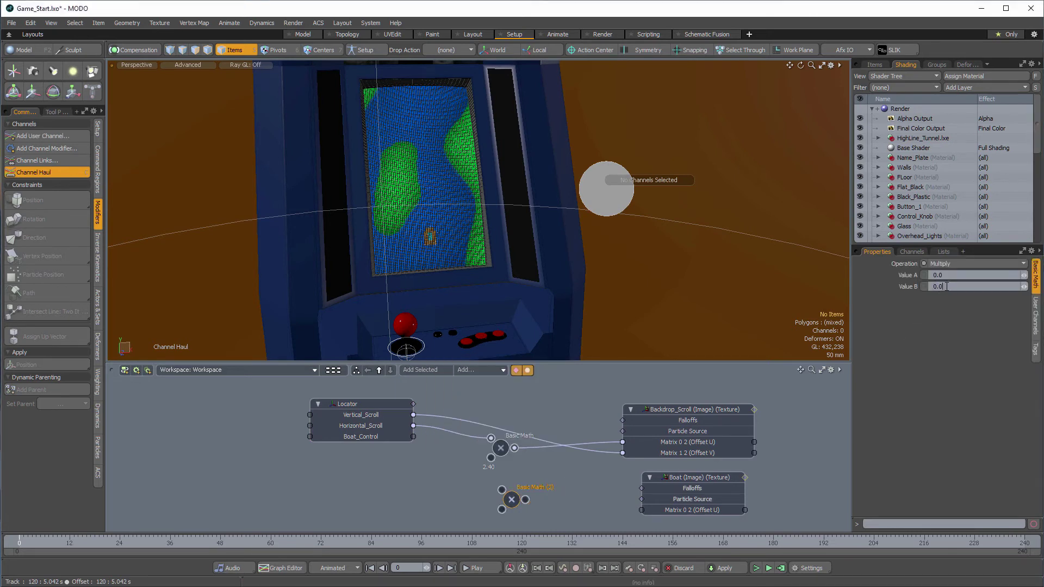
{"action": "type", "text": "1"}
{"action": "key", "text": "Return"}
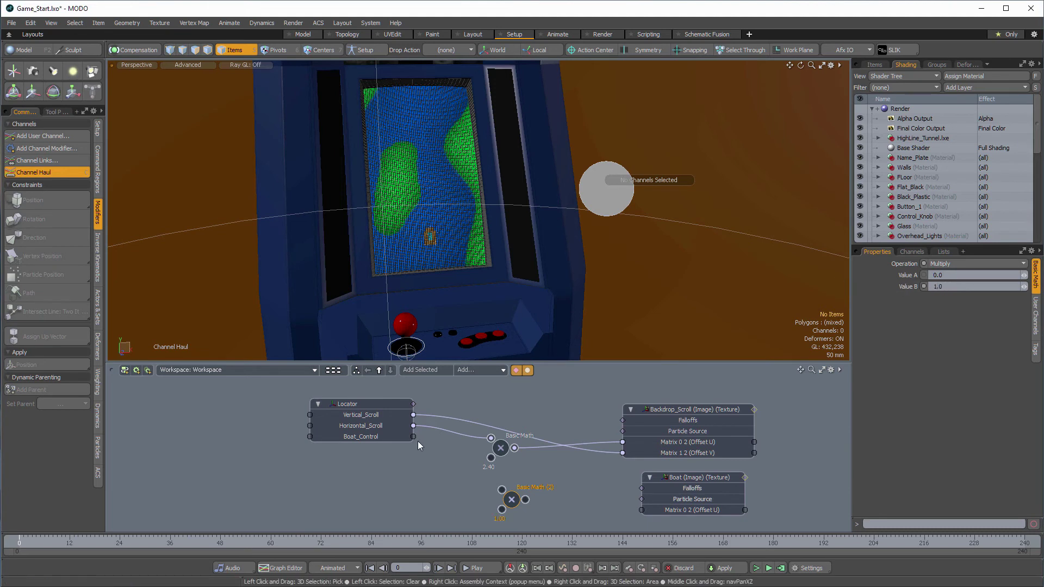
Link Boat_Control through the new Multiply node to the Boat texture's Offset U and test Boat_Control at 1.0
{"action": "left_click_drag", "start_coordinate": [413, 437], "coordinate": [642, 510]}
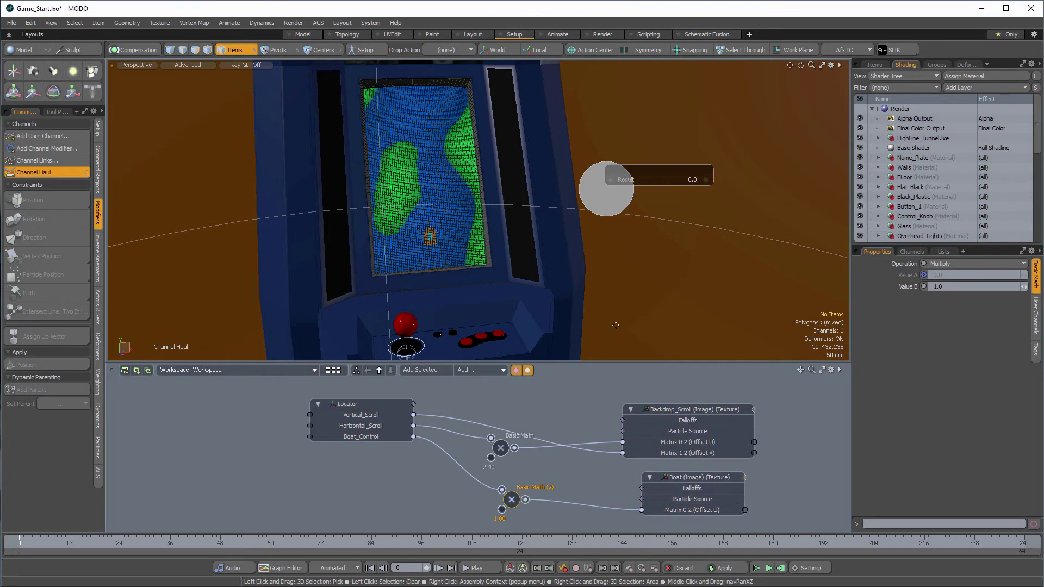
{"action": "left_click", "coordinate": [361, 438]}
{"action": "left_click_drag", "start_coordinate": [668, 196], "coordinate": [720, 187]}
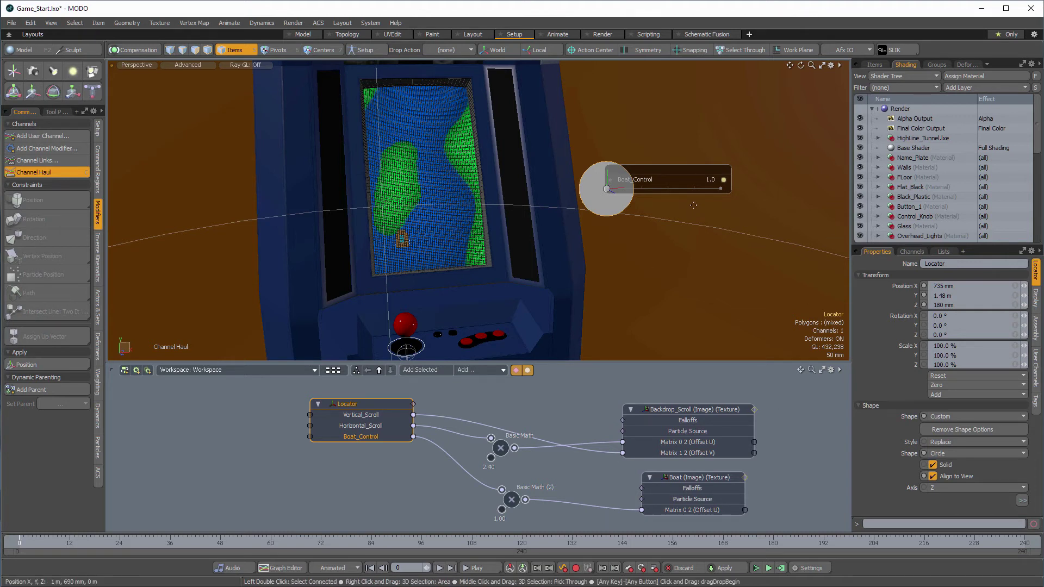
Try a Value B of 1.5 on the boat's Multiply node and test Boat_Control at -1.0
{"action": "left_click", "coordinate": [512, 502]}
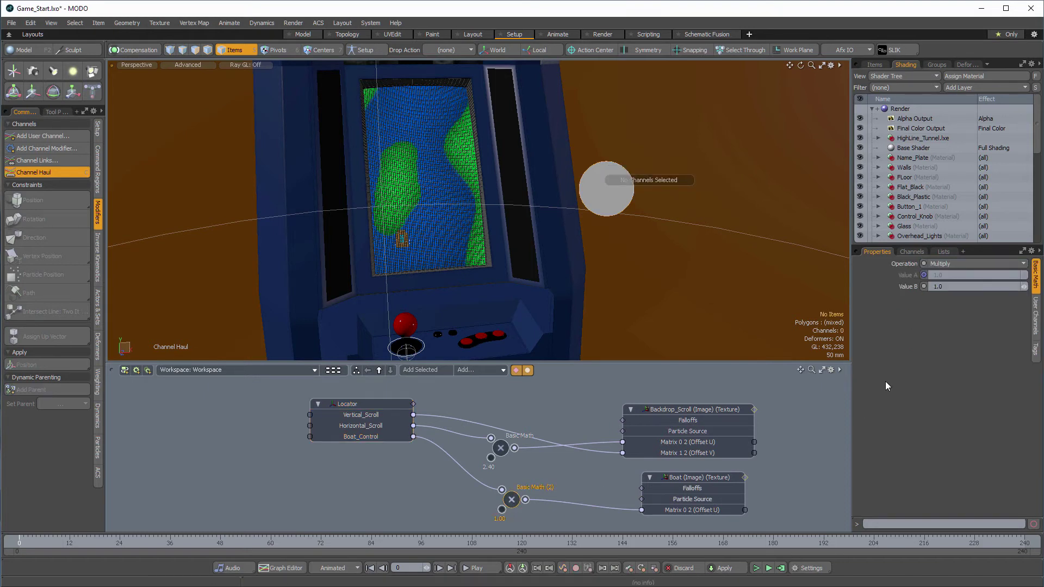
{"action": "left_click_drag", "start_coordinate": [1026, 291], "coordinate": [1038, 290]}
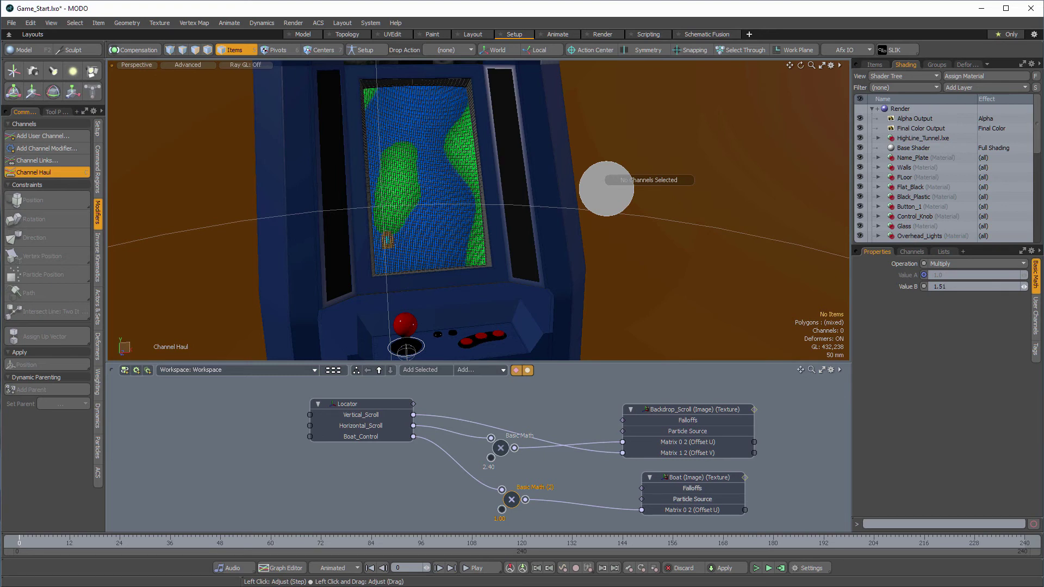
{"action": "left_click_drag", "start_coordinate": [1032, 286], "coordinate": [1024, 288]}
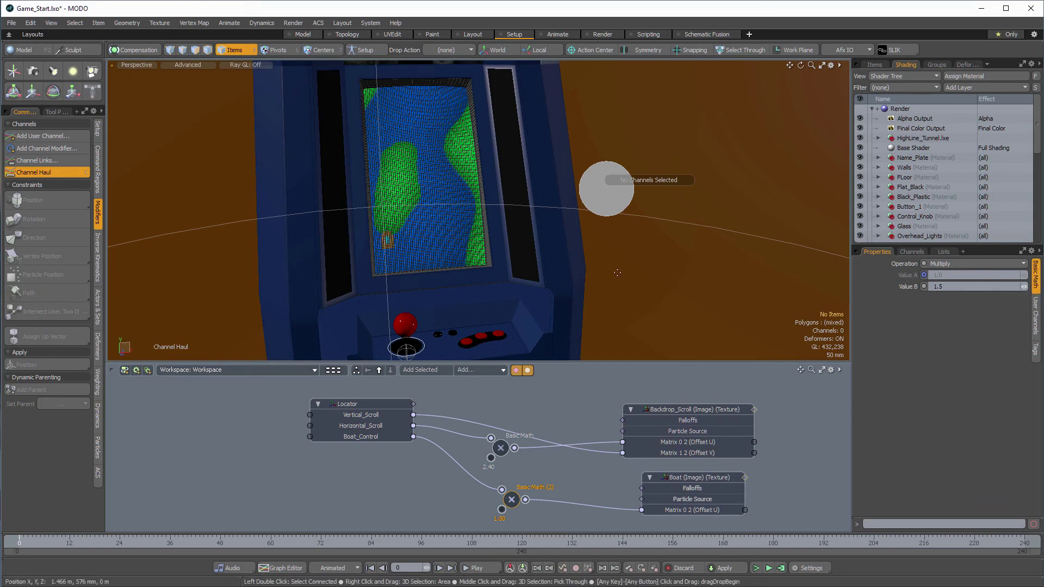
{"action": "left_click", "coordinate": [355, 438]}
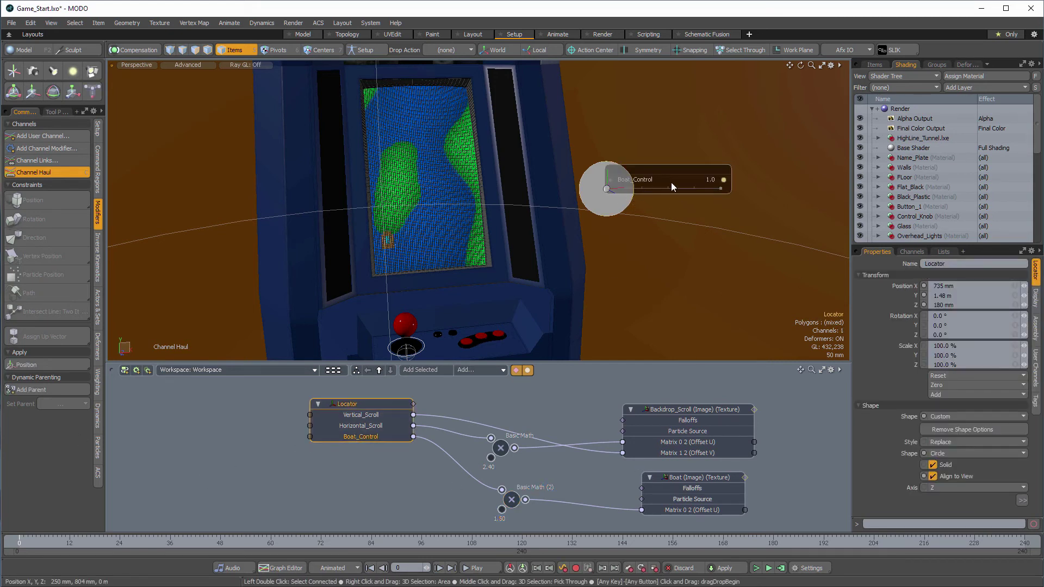
{"action": "left_click_drag", "start_coordinate": [606, 189], "coordinate": [549, 189]}
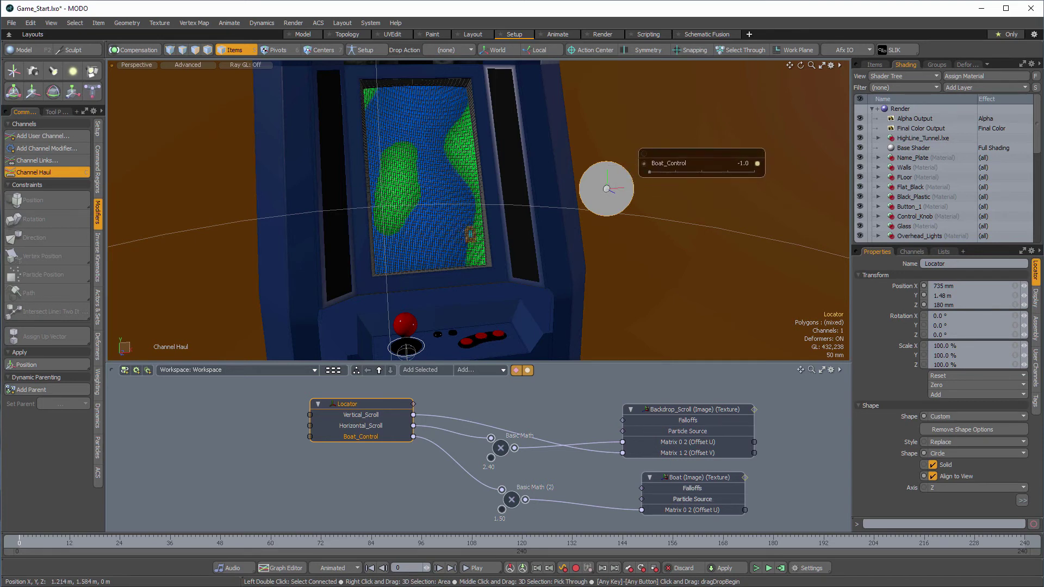
{"action": "mouse_move", "coordinate": [650, 172]}
{"action": "left_mouse_down"}
{"action": "mouse_move", "coordinate": [744, 172]}
{"action": "mouse_move", "coordinate": [650, 172]}
{"action": "left_mouse_up"}
Set Value B of the boat's Multiply node to -1.5 and test Boat_Control at 0.55
{"action": "left_click", "coordinate": [509, 499]}
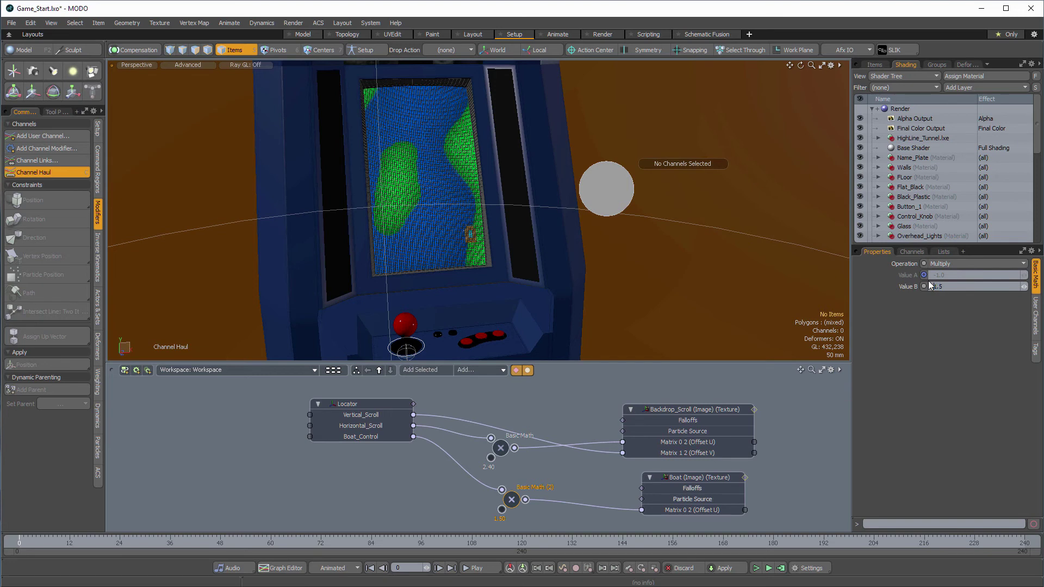
{"action": "key", "text": "Return"}
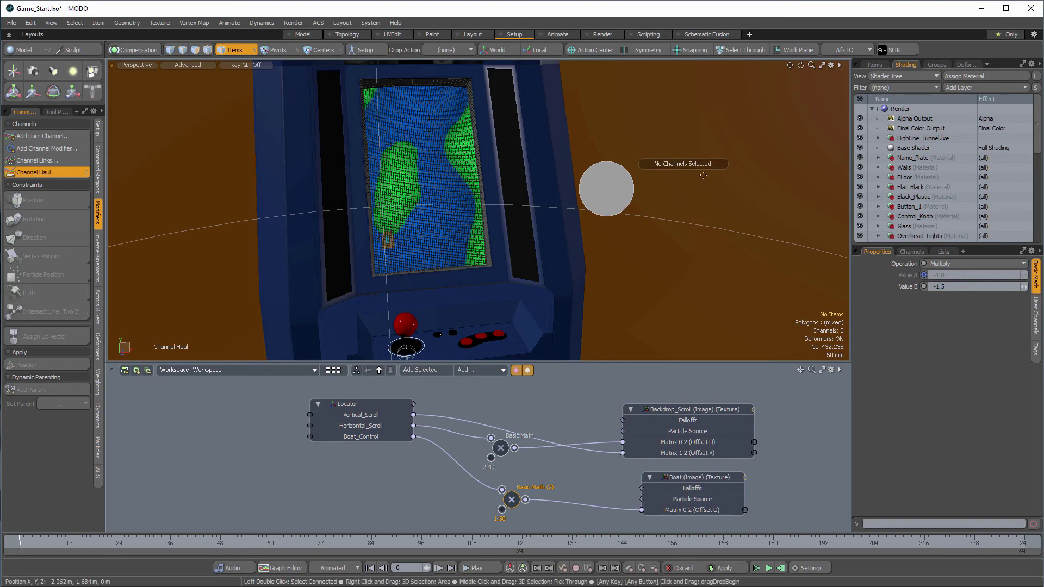
{"action": "left_click", "coordinate": [357, 436]}
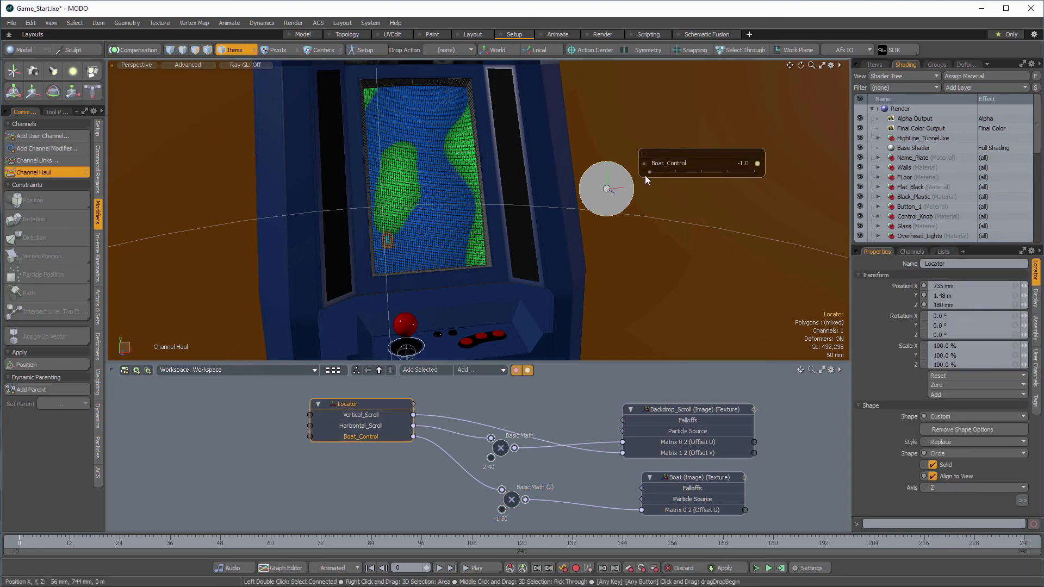
{"action": "left_click_drag", "start_coordinate": [648, 179], "coordinate": [731, 179]}
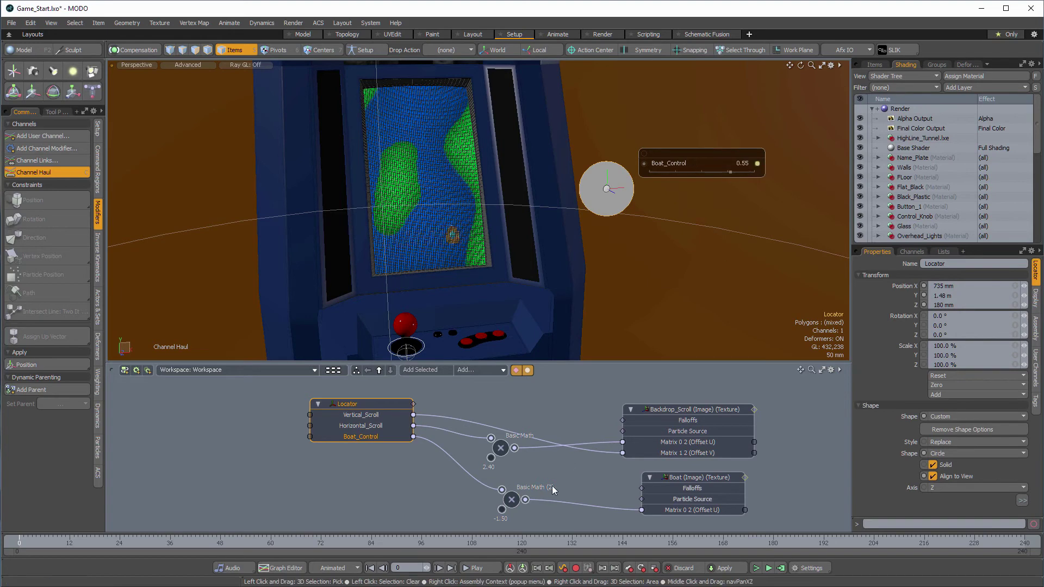
Select the controller locator, show its user channels, and key Boat_Control at 0.15 on frames 0 and 28
{"action": "left_click", "coordinate": [298, 494]}
{"action": "left_click_drag", "start_coordinate": [559, 256], "coordinate": [525, 254], "text": "alt"}
{"action": "left_click", "coordinate": [605, 172]}
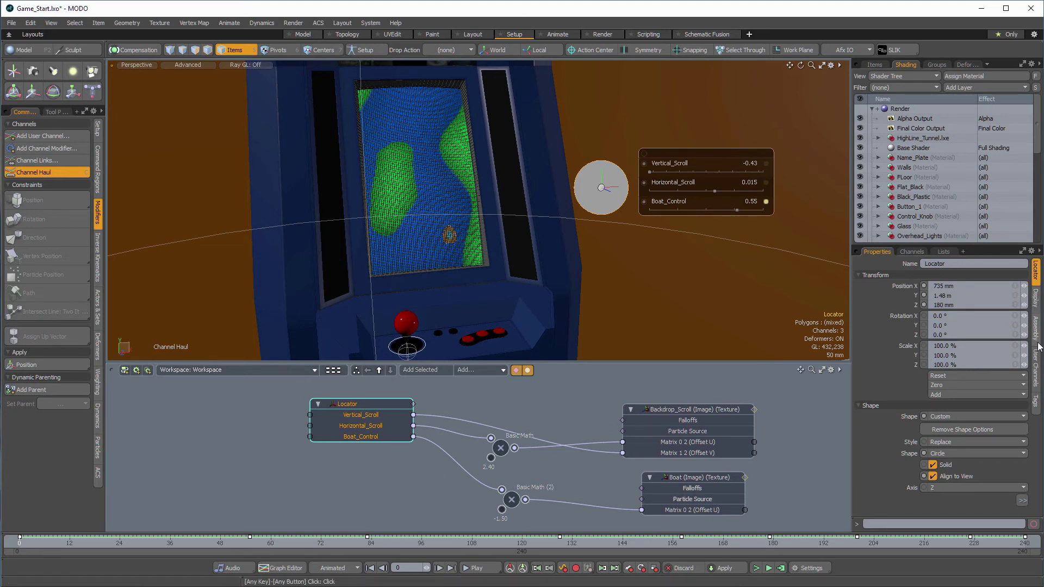
{"action": "left_click", "coordinate": [1036, 367]}
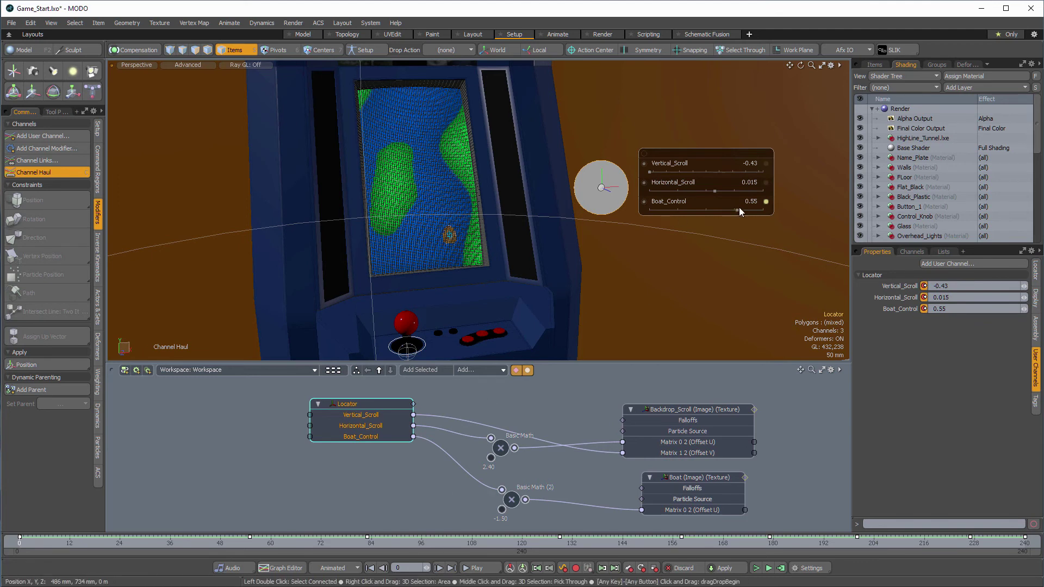
{"action": "left_click_drag", "start_coordinate": [734, 201], "coordinate": [715, 201]}
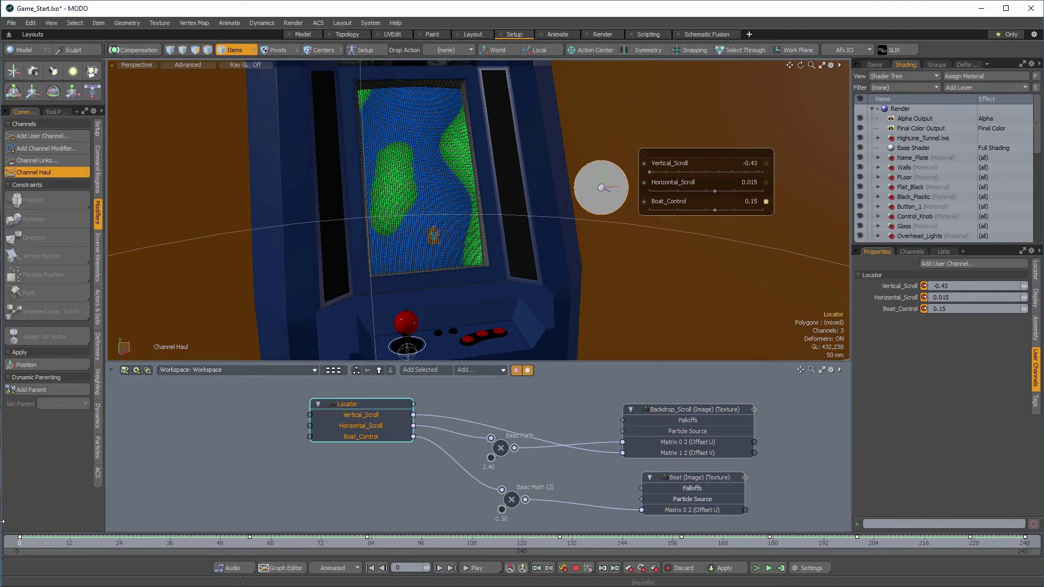
{"action": "left_click_drag", "start_coordinate": [23, 544], "coordinate": [136, 544]}
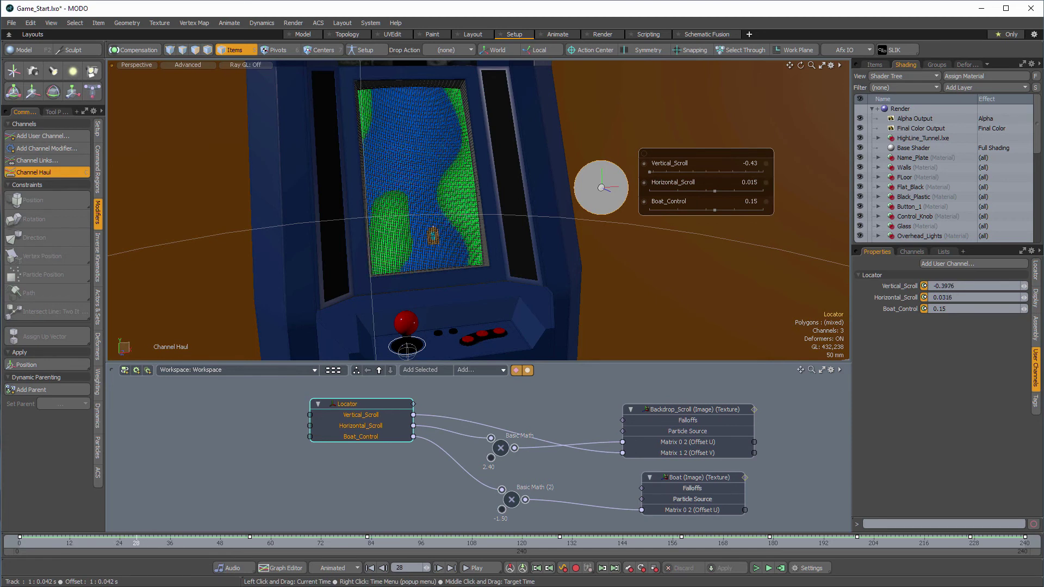
{"action": "left_click", "coordinate": [713, 208]}
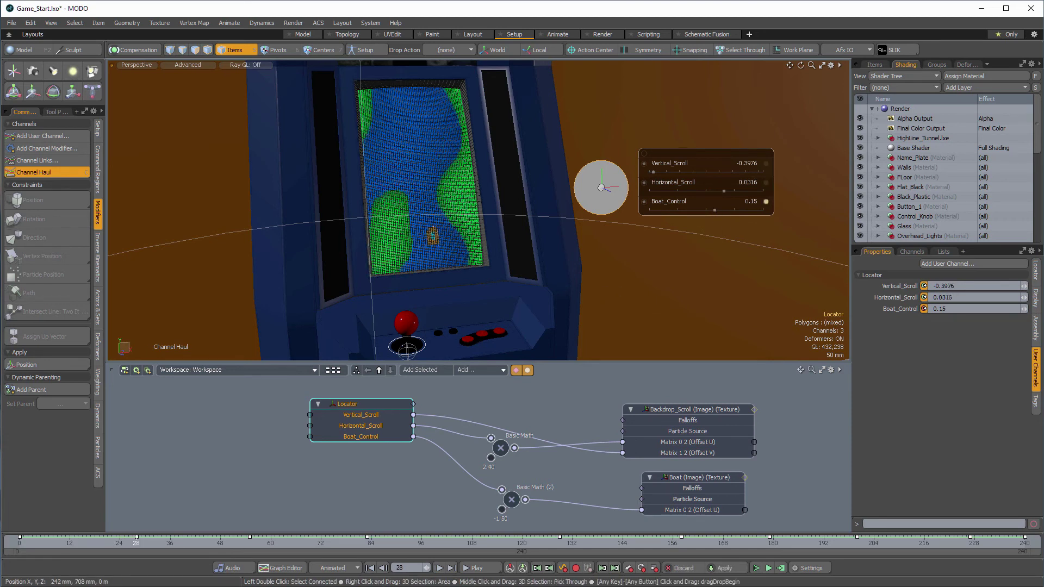
Key Boat_Control at -0.1 on frame 37, -0.15 on frame 56 and 0.3 on frame 76
{"action": "left_click_drag", "start_coordinate": [136, 543], "coordinate": [171, 543]}
{"action": "left_click_drag", "start_coordinate": [715, 212], "coordinate": [686, 212]}
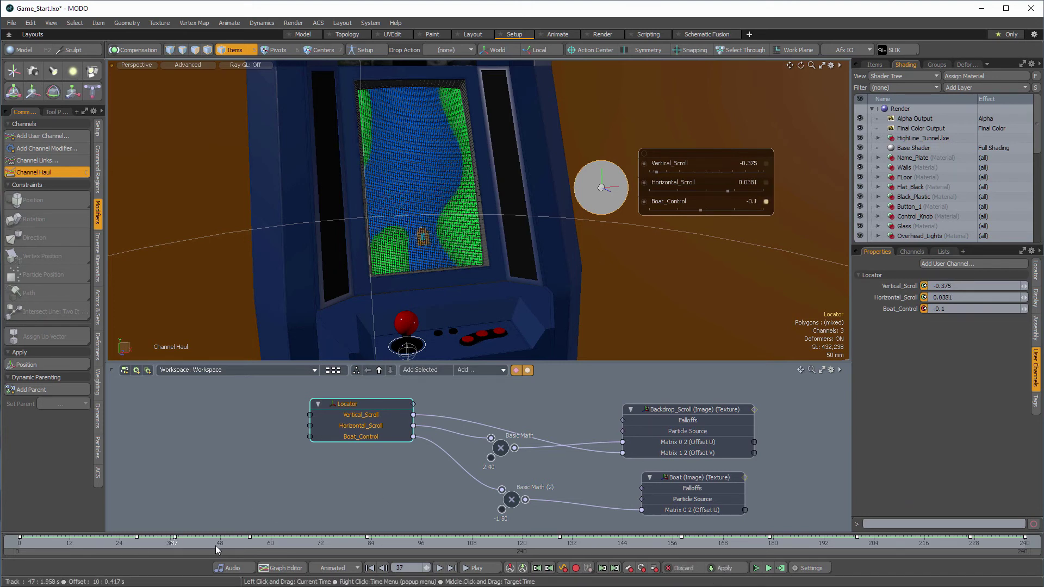
{"action": "left_click_drag", "start_coordinate": [174, 544], "coordinate": [253, 544]}
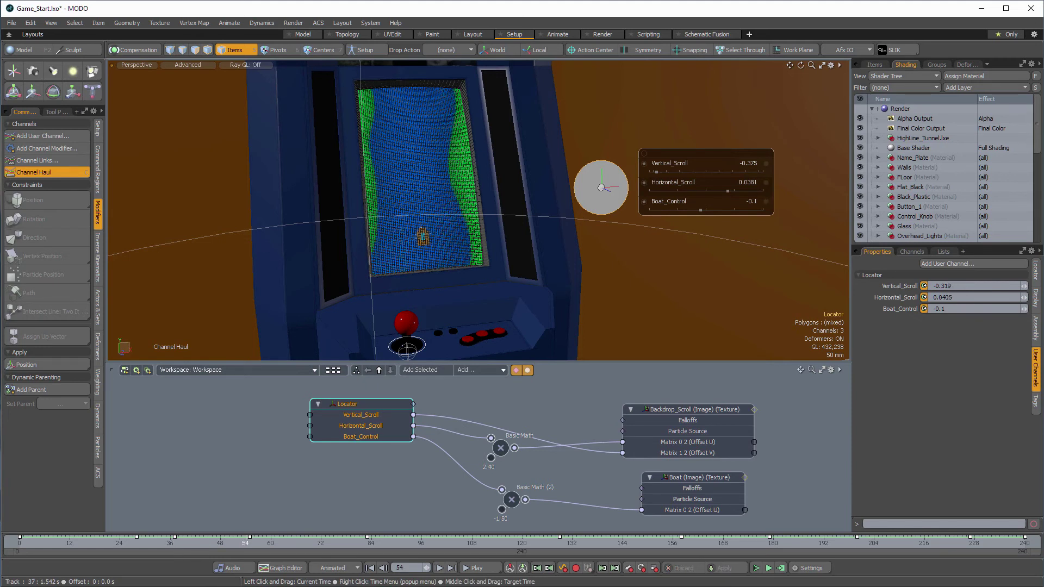
{"action": "mouse_move", "coordinate": [710, 218]}
{"action": "left_mouse_down"}
{"action": "mouse_move", "coordinate": [720, 217]}
{"action": "mouse_move", "coordinate": [704, 217]}
{"action": "left_mouse_up"}
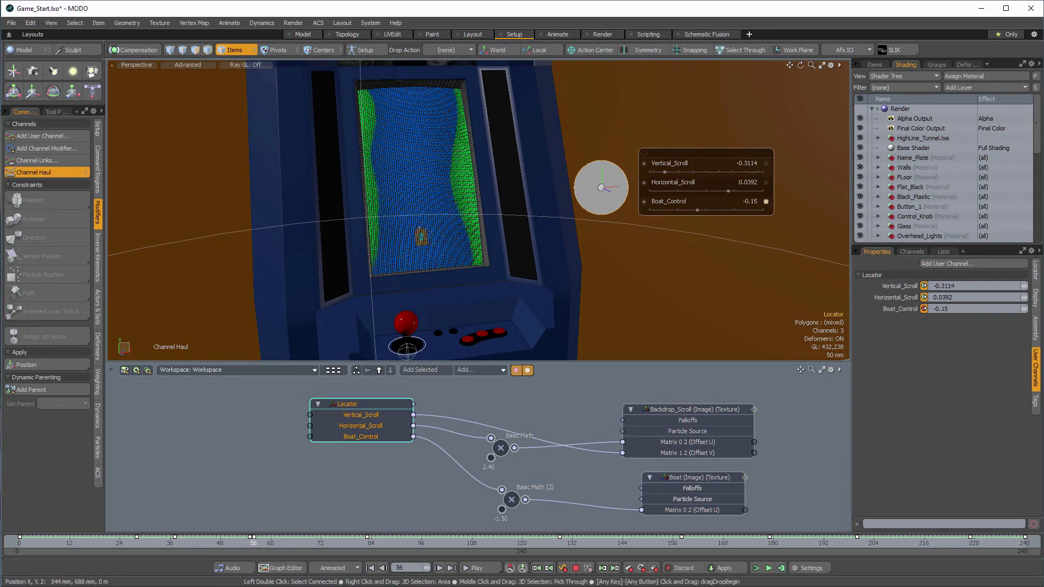
{"action": "left_click_drag", "start_coordinate": [254, 543], "coordinate": [337, 542]}
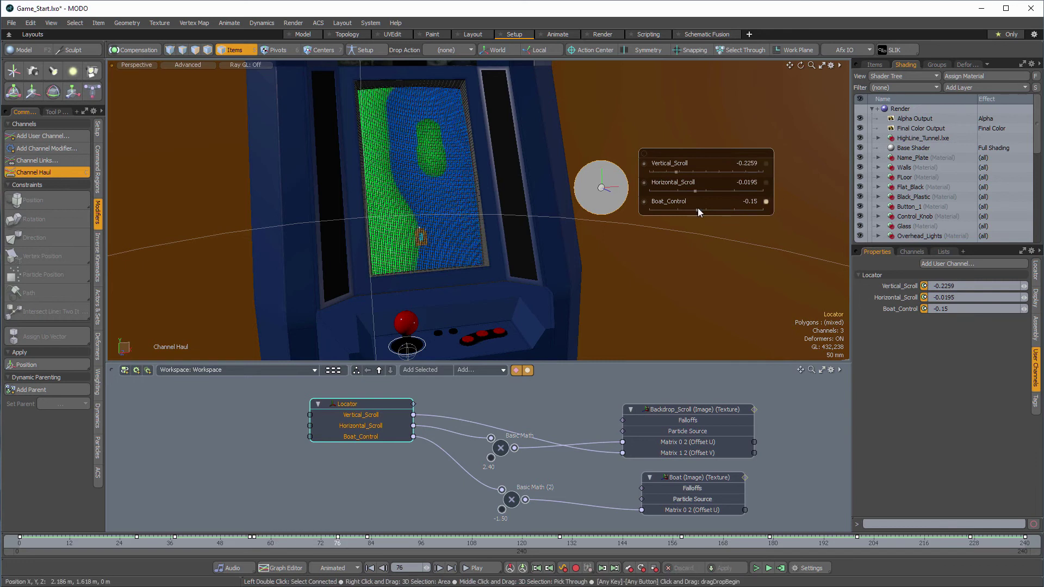
{"action": "left_click_drag", "start_coordinate": [699, 209], "coordinate": [724, 210]}
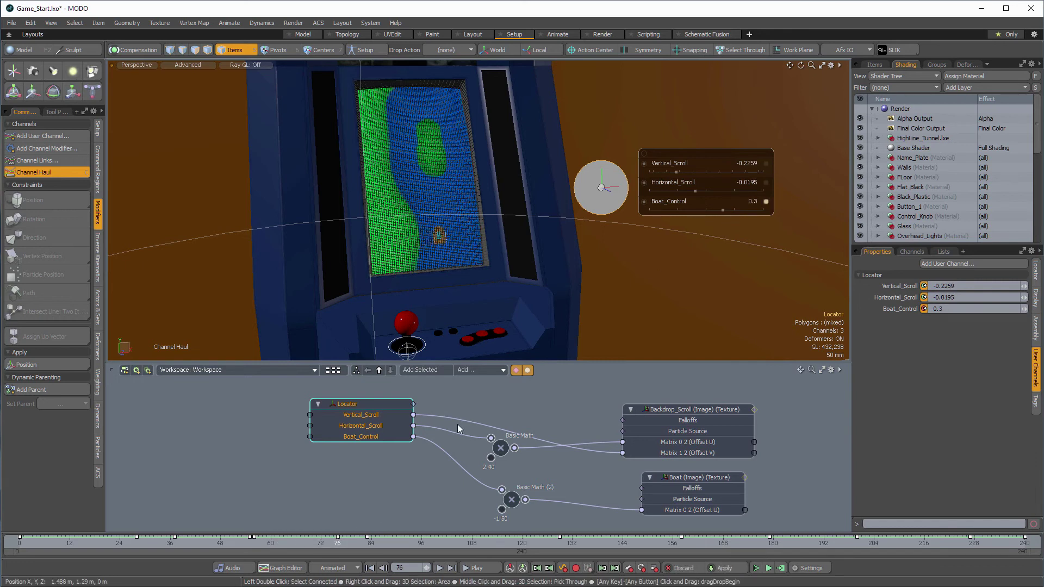
Key Boat_Control at -0.05 on frame 83, -0.25 on frame 87 and -0.3 on frame 92
{"action": "left_click_drag", "start_coordinate": [337, 543], "coordinate": [367, 543]}
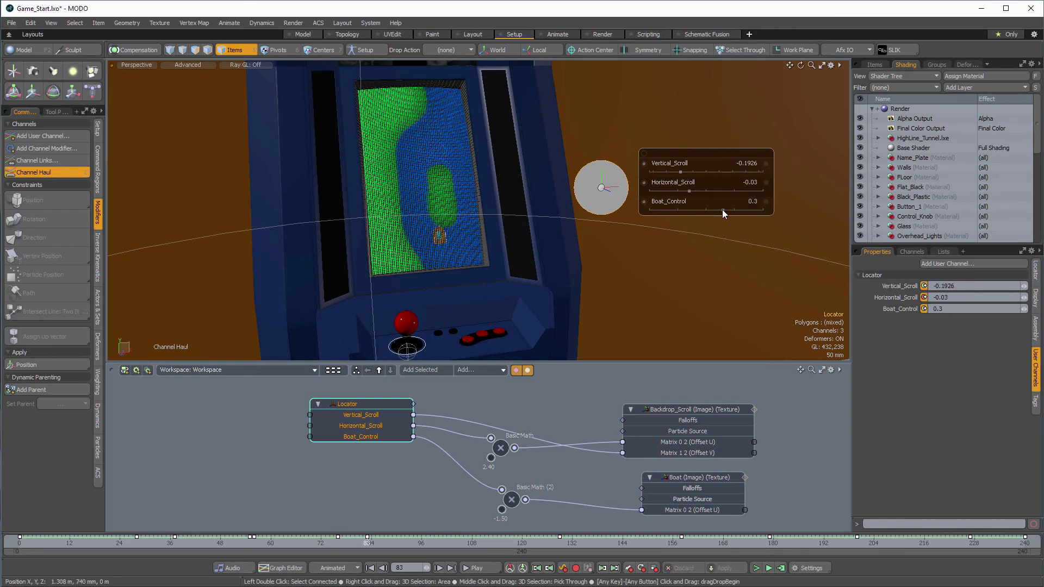
{"action": "left_click_drag", "start_coordinate": [723, 210], "coordinate": [706, 210]}
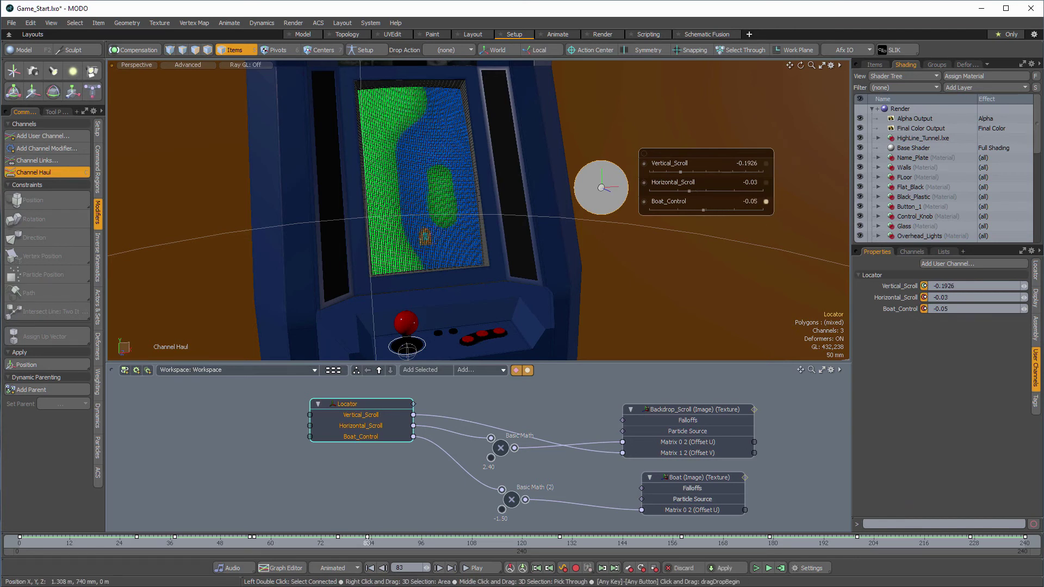
{"action": "mouse_move", "coordinate": [368, 542]}
{"action": "left_mouse_down"}
{"action": "mouse_move", "coordinate": [345, 543]}
{"action": "mouse_move", "coordinate": [379, 542]}
{"action": "left_mouse_up"}
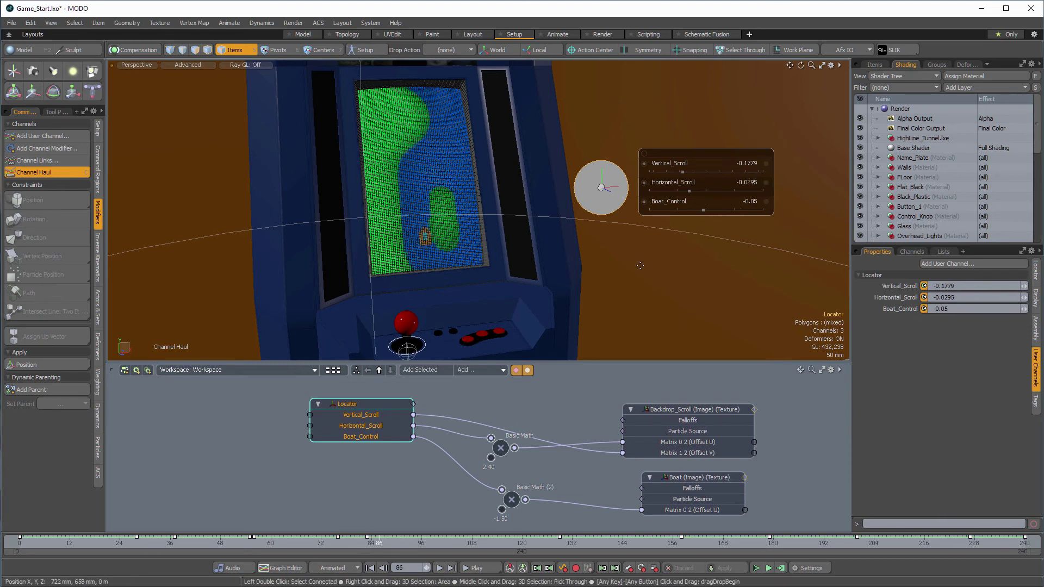
{"action": "key", "text": "Right"}
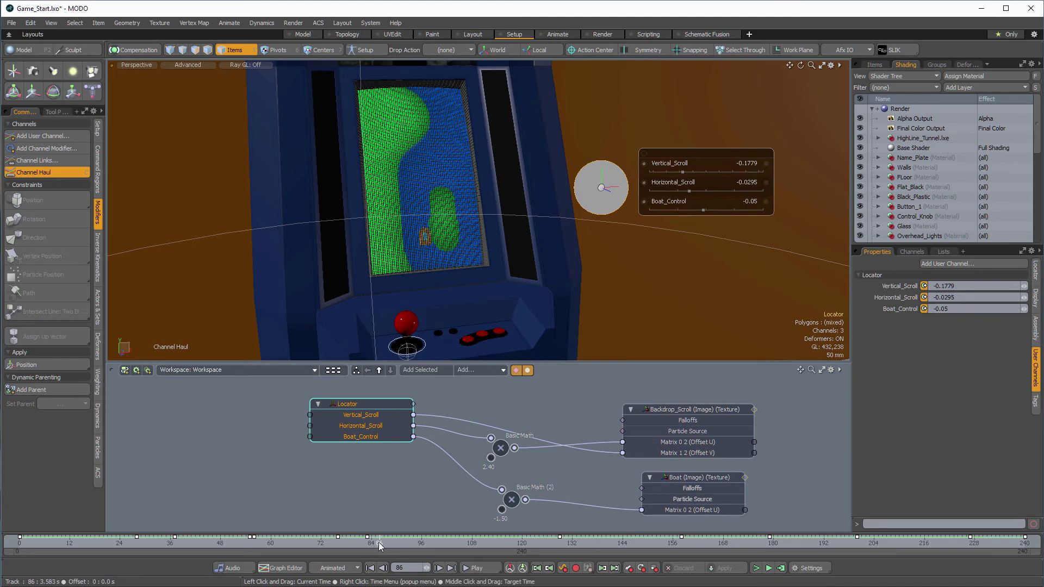
{"action": "left_click_drag", "start_coordinate": [707, 212], "coordinate": [693, 213]}
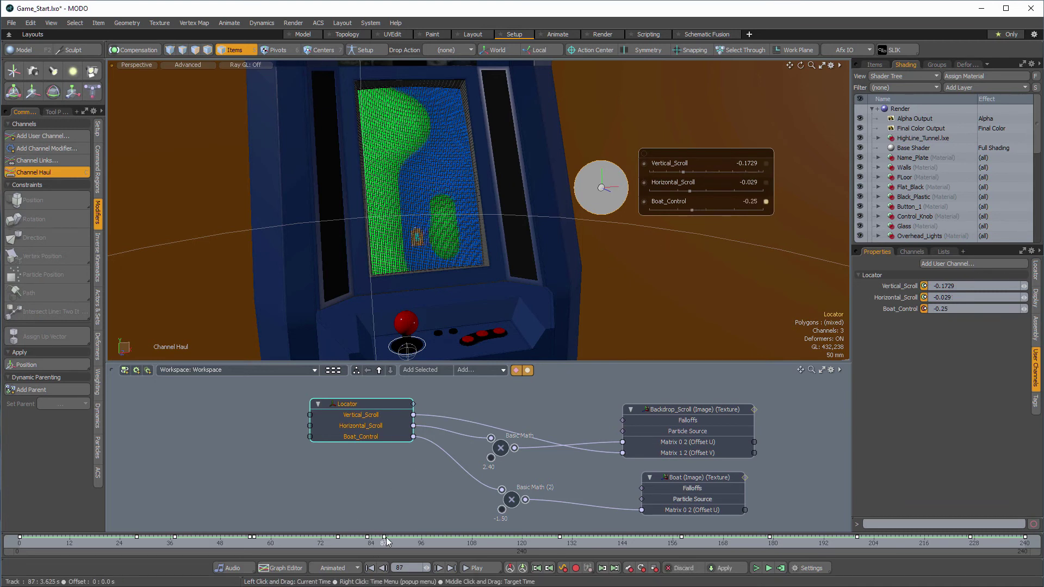
{"action": "mouse_move", "coordinate": [385, 541]}
{"action": "left_mouse_down"}
{"action": "mouse_move", "coordinate": [371, 542]}
{"action": "mouse_move", "coordinate": [405, 542]}
{"action": "left_mouse_up"}
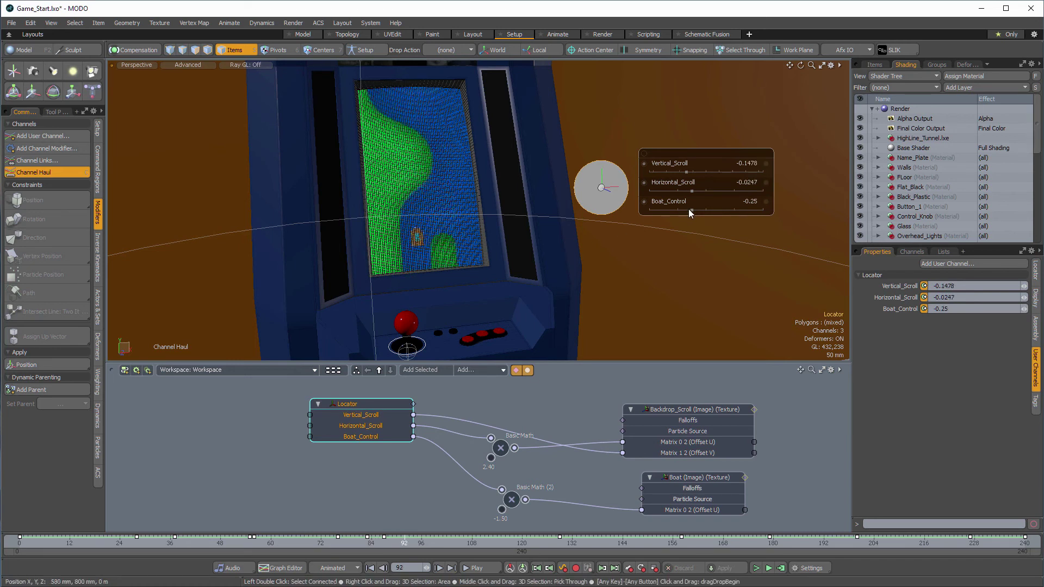
{"action": "left_click_drag", "start_coordinate": [689, 213], "coordinate": [687, 213]}
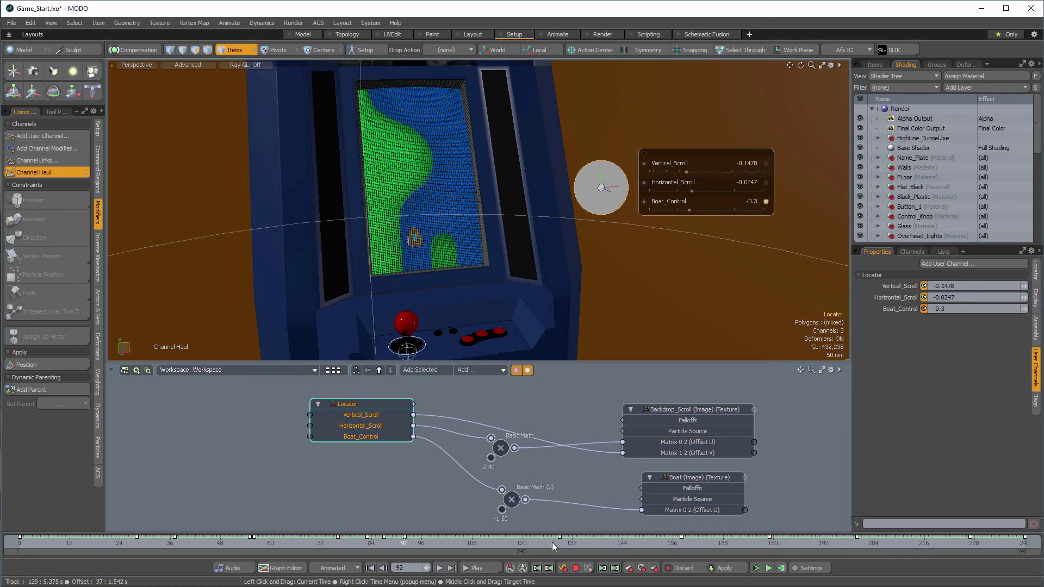
Key Boat_Control at 0.7 on frame 101 and 0.6 on frame 105
{"action": "key", "text": "space"}
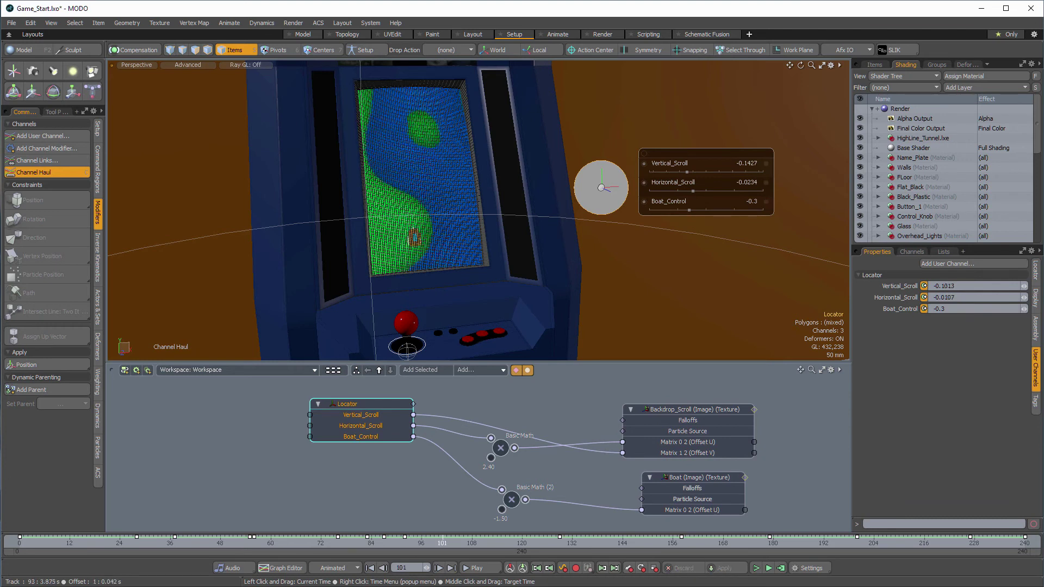
{"action": "left_click_drag", "start_coordinate": [689, 209], "coordinate": [745, 210]}
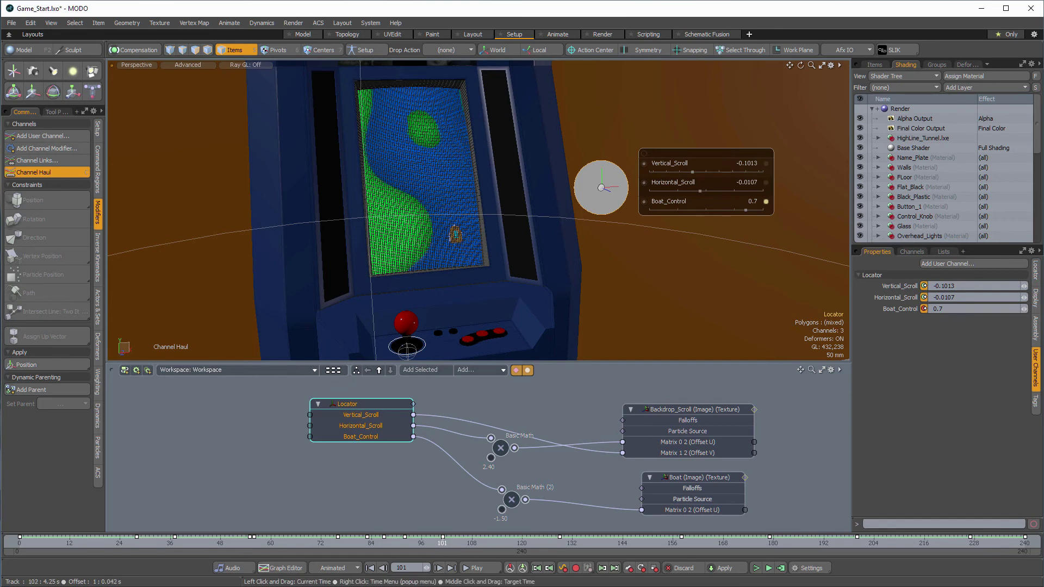
{"action": "mouse_move", "coordinate": [446, 544]}
{"action": "left_mouse_down"}
{"action": "mouse_move", "coordinate": [492, 544]}
{"action": "mouse_move", "coordinate": [459, 544]}
{"action": "left_mouse_up"}
{"action": "left_click_drag", "start_coordinate": [745, 210], "coordinate": [740, 210]}
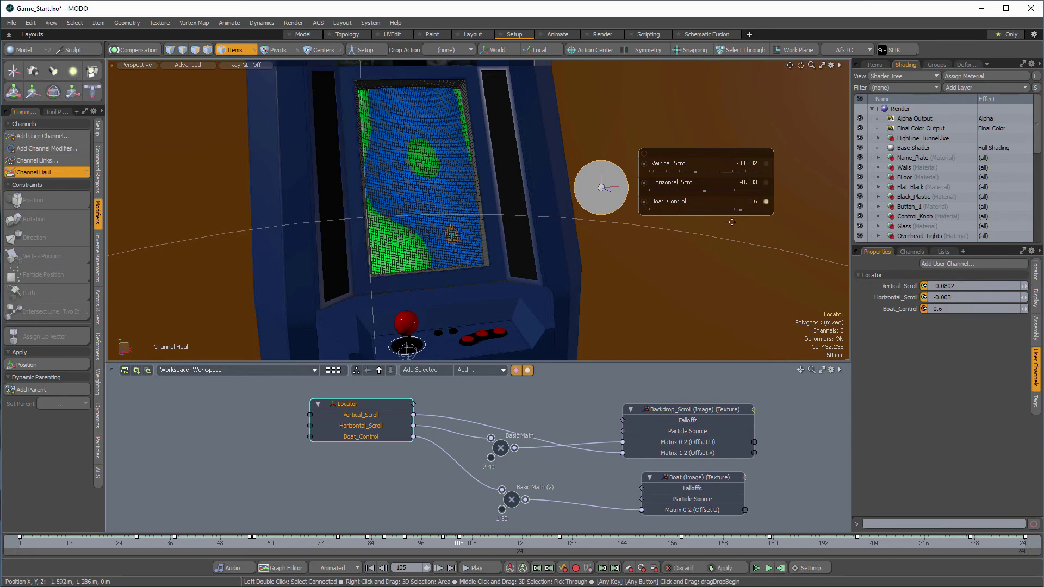
Key Boat_Control at -0.75 on frame 111, -0.9 on frame 114 and -0.6 on frame 128
{"action": "left_click_drag", "start_coordinate": [468, 544], "coordinate": [484, 544]}
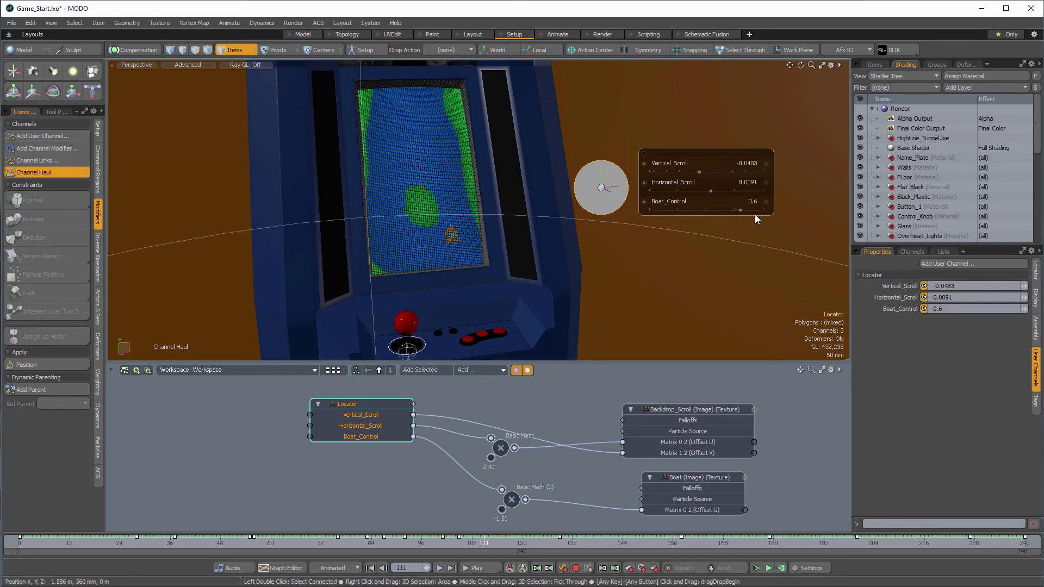
{"action": "left_click_drag", "start_coordinate": [737, 211], "coordinate": [661, 210]}
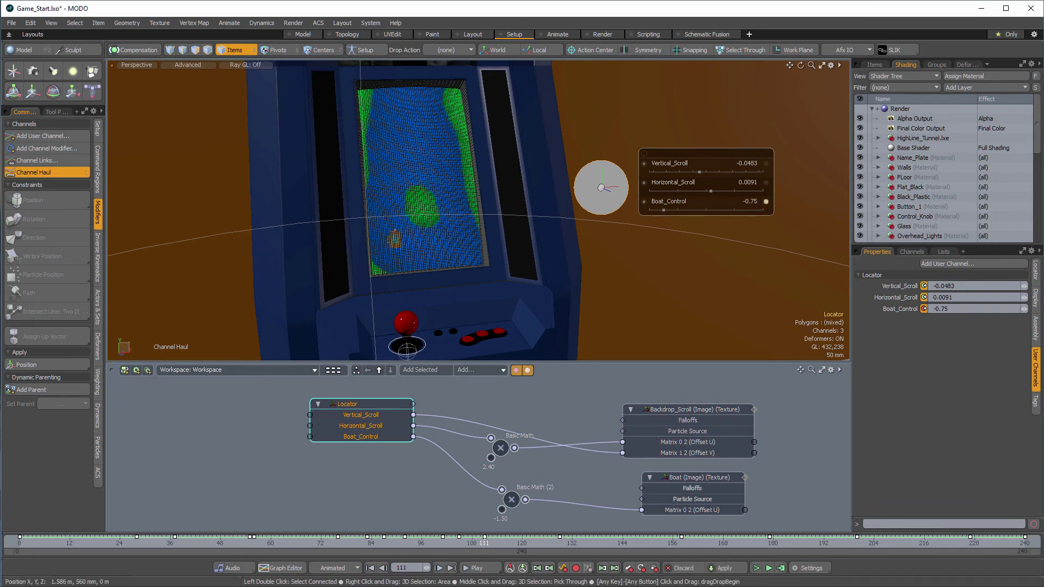
{"action": "left_click", "coordinate": [496, 541]}
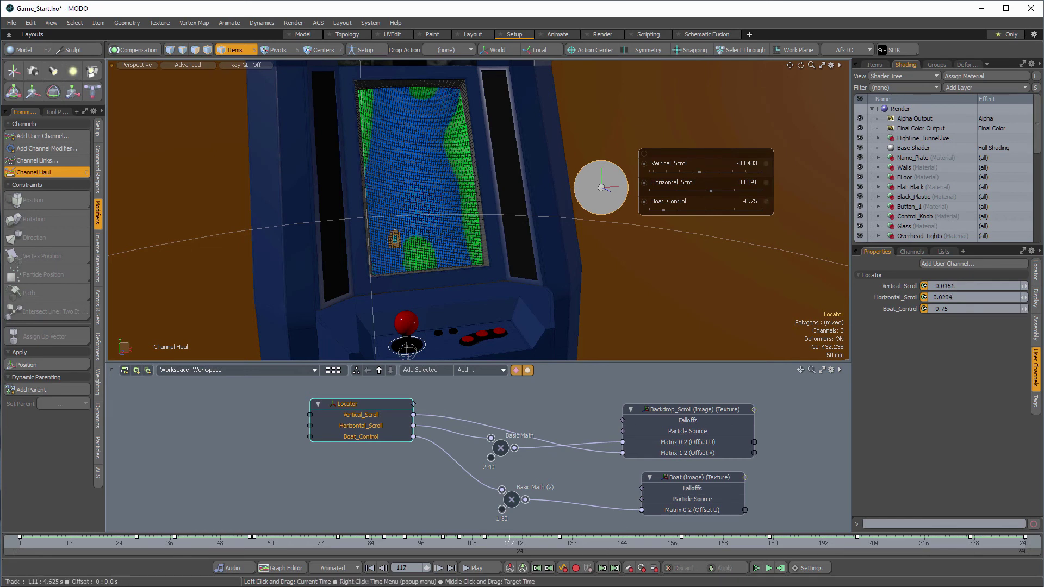
{"action": "left_click_drag", "start_coordinate": [664, 207], "coordinate": [655, 208]}
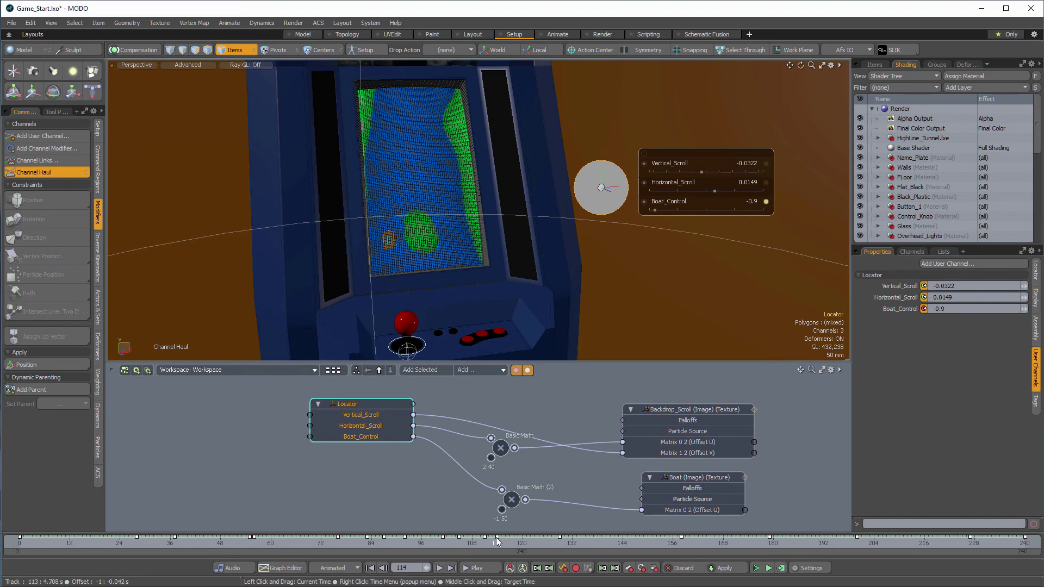
{"action": "left_click_drag", "start_coordinate": [497, 539], "coordinate": [555, 540]}
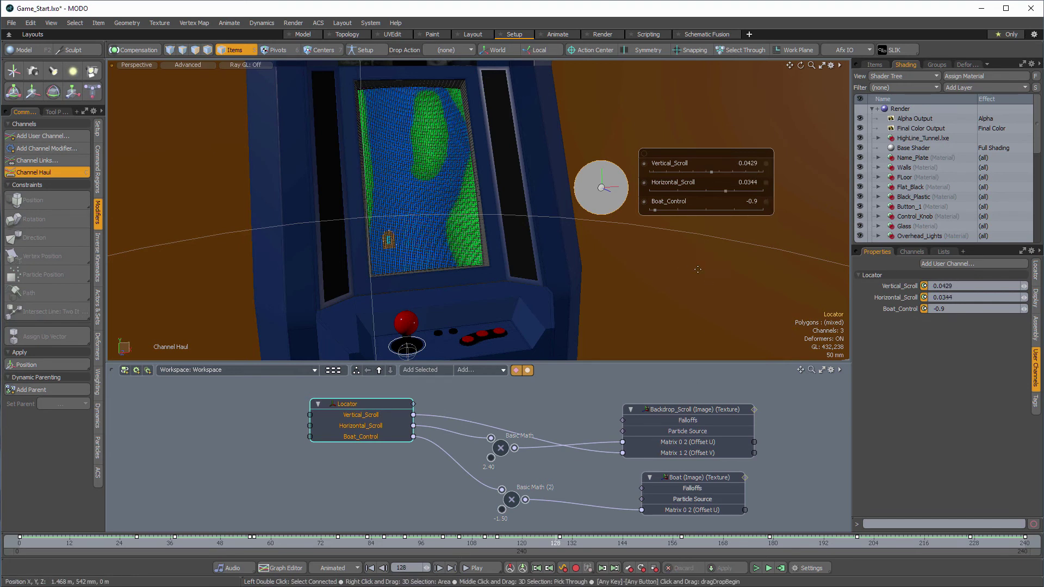
{"action": "left_click_drag", "start_coordinate": [663, 207], "coordinate": [672, 208]}
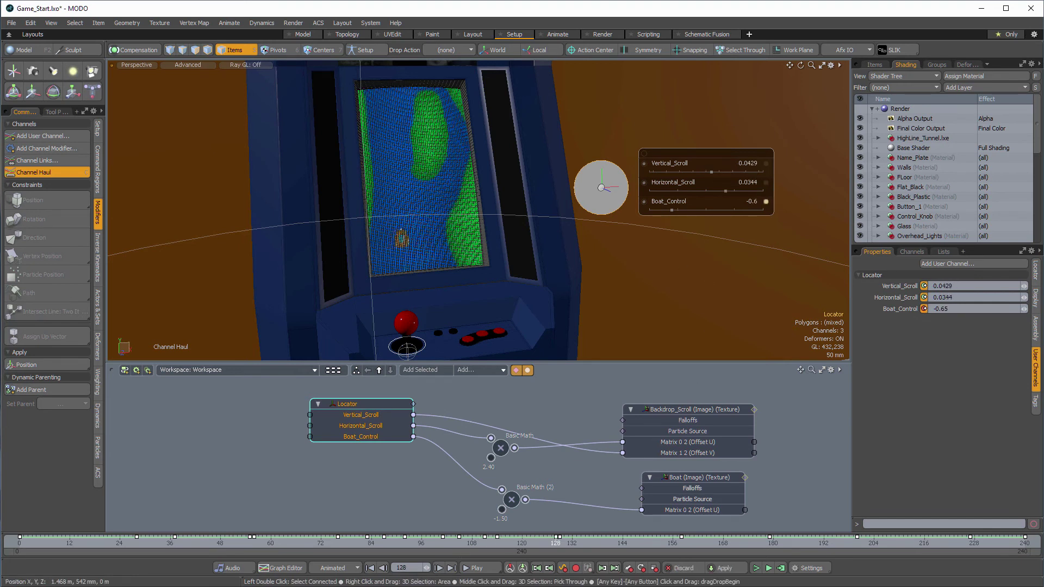
Key Boat_Control at -0.2 on frame 153, a slightly higher value on frame 160, and 0.15 on frame 187
{"action": "left_click", "coordinate": [564, 541]}
{"action": "left_click_drag", "start_coordinate": [568, 540], "coordinate": [661, 540]}
{"action": "left_click_drag", "start_coordinate": [672, 209], "coordinate": [694, 209]}
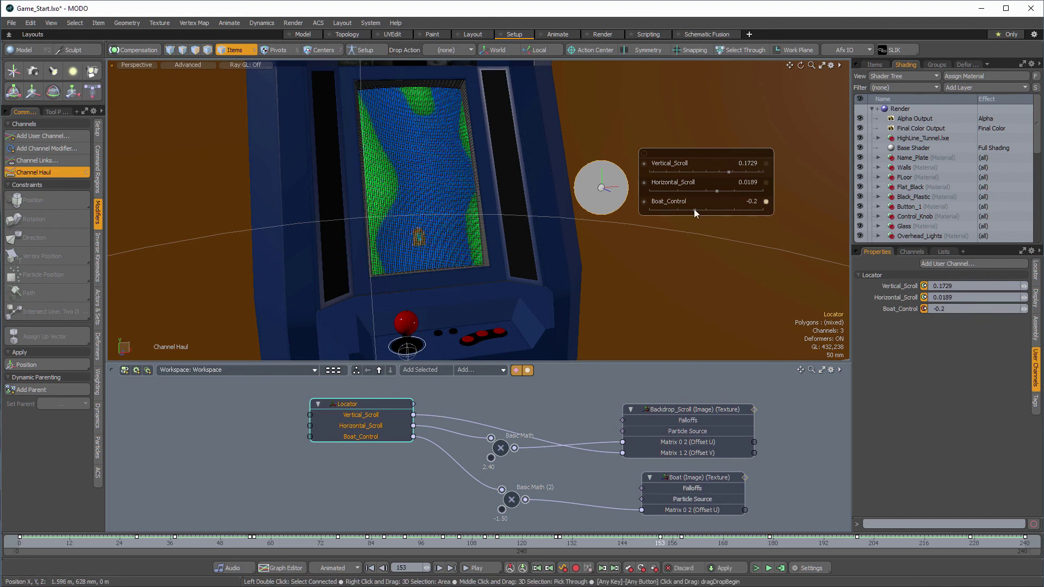
{"action": "left_click", "coordinate": [689, 541]}
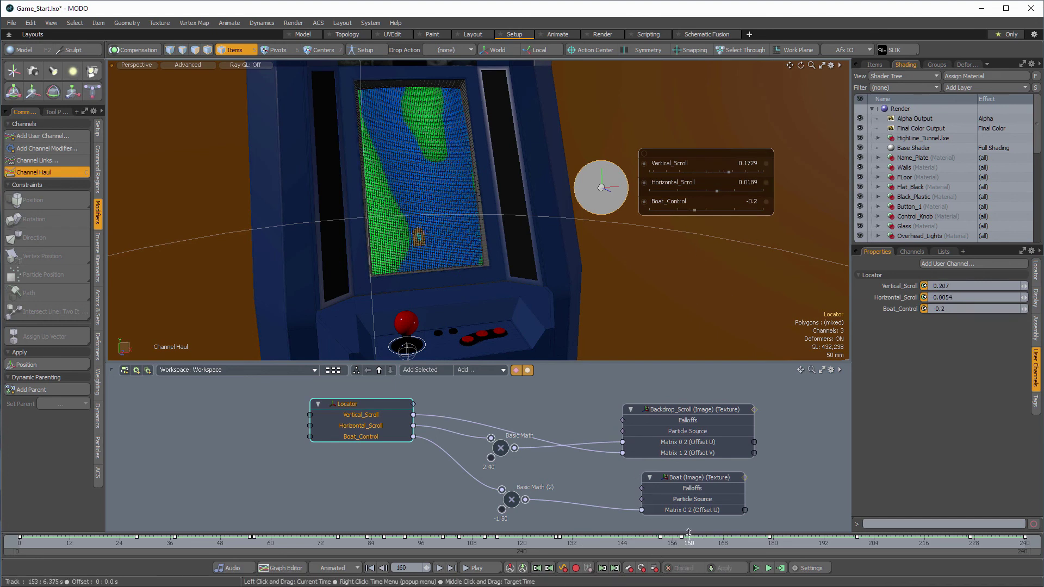
{"action": "left_click", "coordinate": [706, 209]}
{"action": "left_click", "coordinate": [693, 542]}
{"action": "left_click_drag", "start_coordinate": [694, 541], "coordinate": [802, 541]}
{"action": "left_click", "coordinate": [717, 210]}
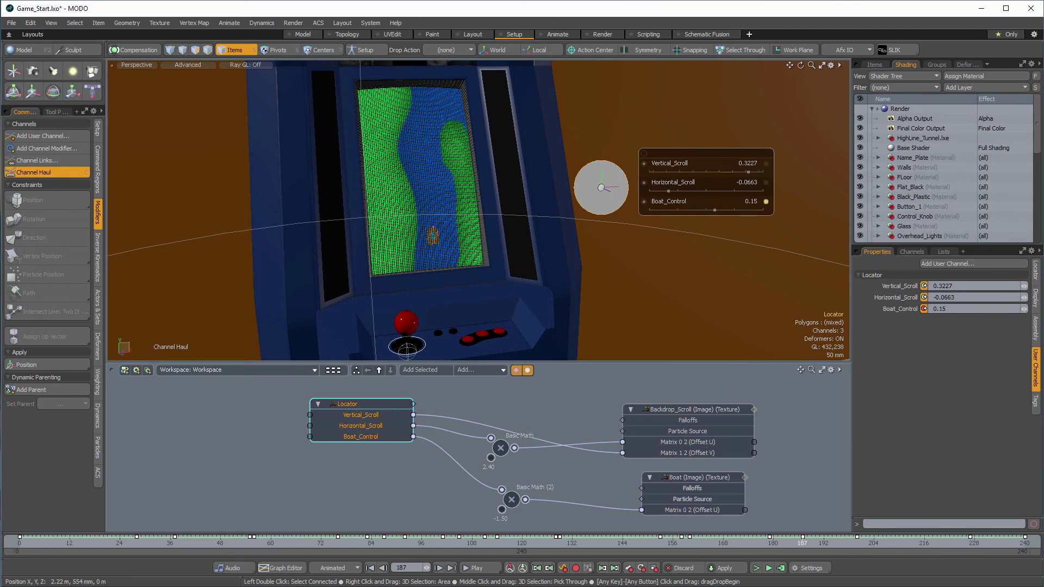
Key Boat_Control at -0.15 on frame 205 and -0.4 on frame 218
{"action": "left_click_drag", "start_coordinate": [812, 541], "coordinate": [878, 541]}
{"action": "left_click", "coordinate": [749, 202]}
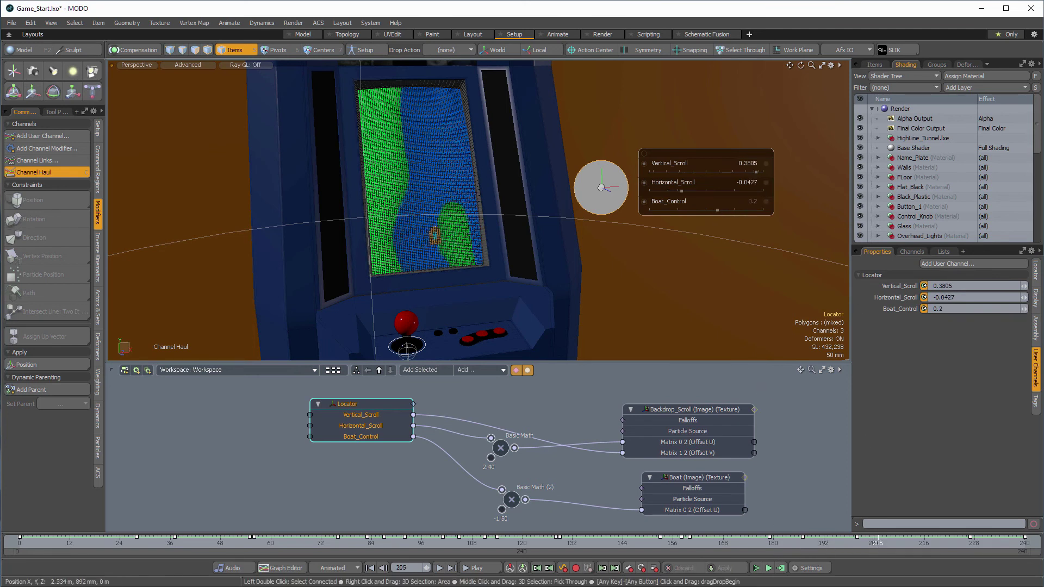
{"action": "type", "text": "-0.2"}
{"action": "key", "text": "Return"}
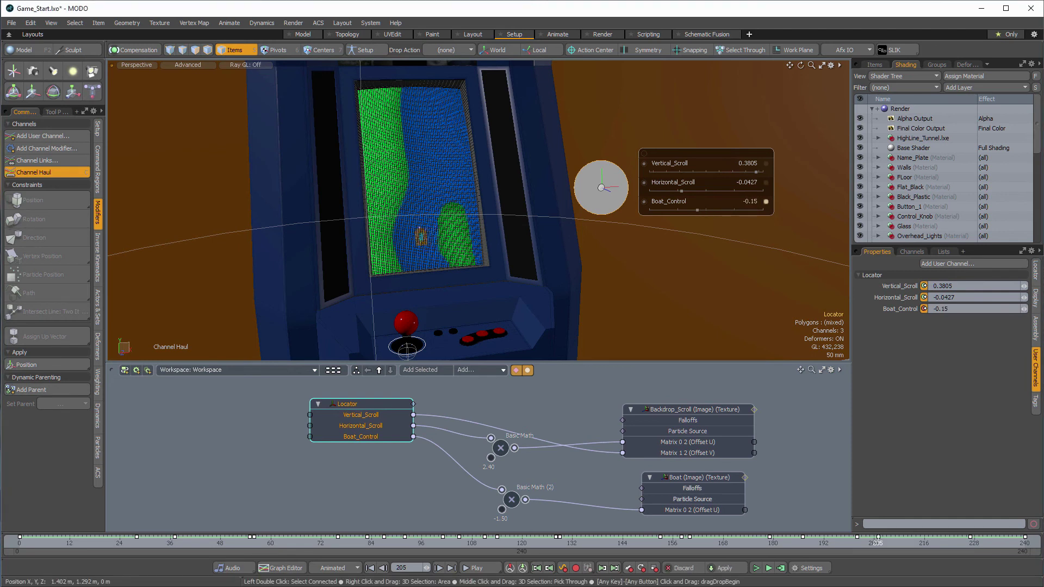
{"action": "left_click_drag", "start_coordinate": [878, 542], "coordinate": [932, 542]}
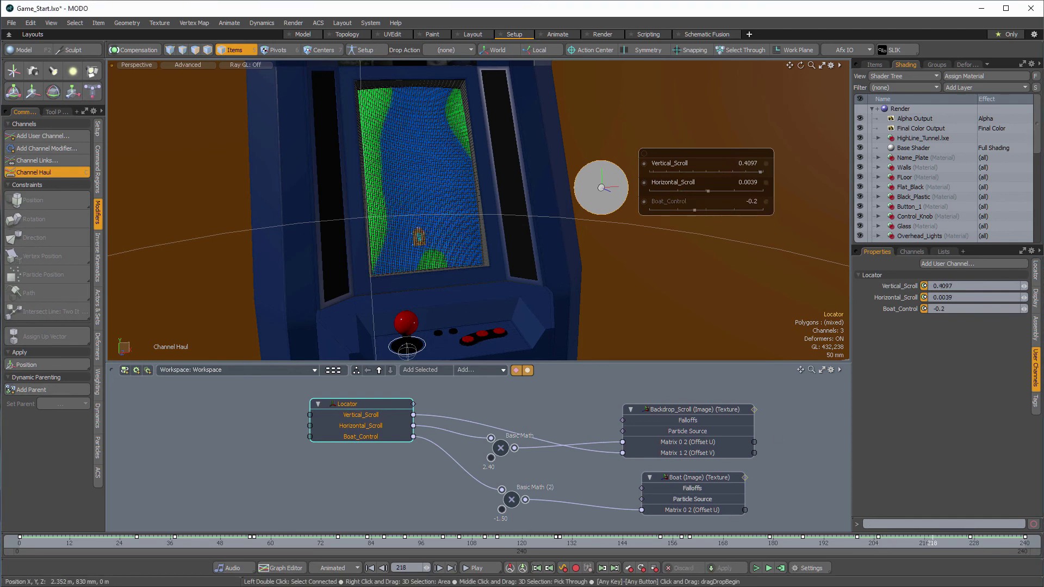
{"action": "left_click_drag", "start_coordinate": [695, 210], "coordinate": [683, 210]}
Review the boat animation up to frame 240, and slightly reposition the channel slider display and the Locator node in the schematic
{"action": "left_click", "coordinate": [942, 544]}
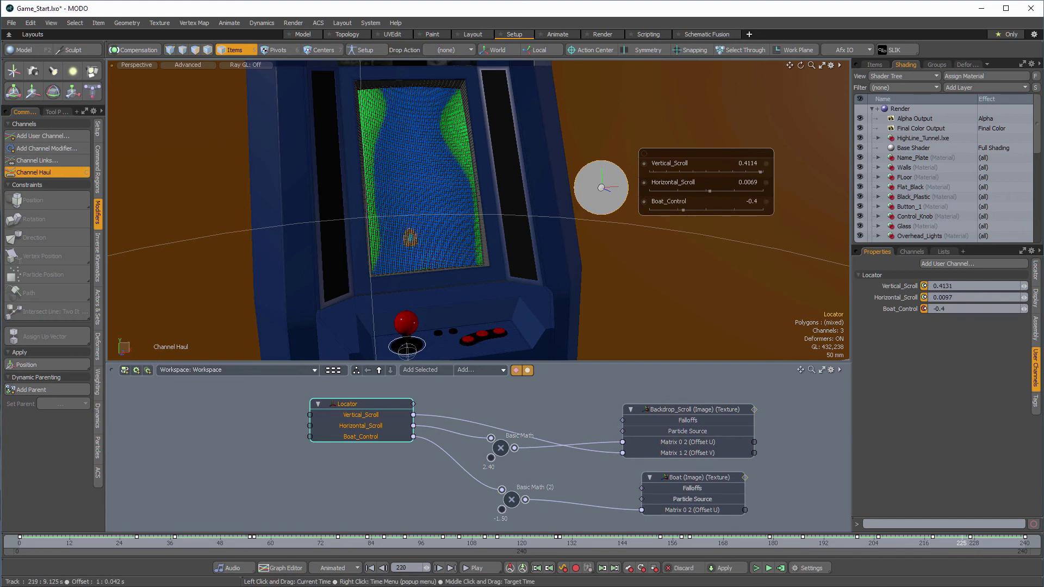
{"action": "left_click", "coordinate": [660, 542]}
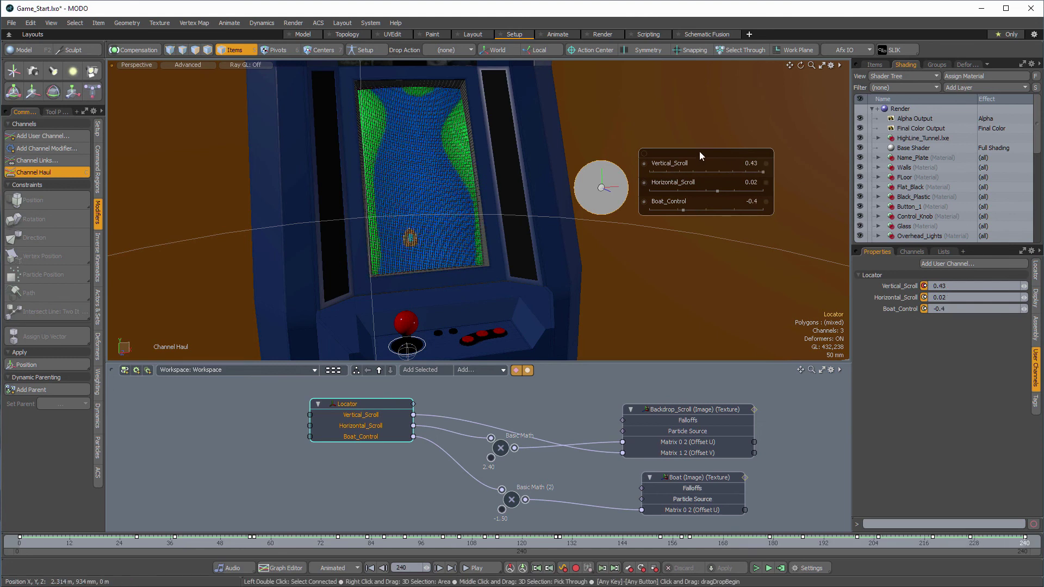
{"action": "left_click_drag", "start_coordinate": [700, 152], "coordinate": [709, 156]}
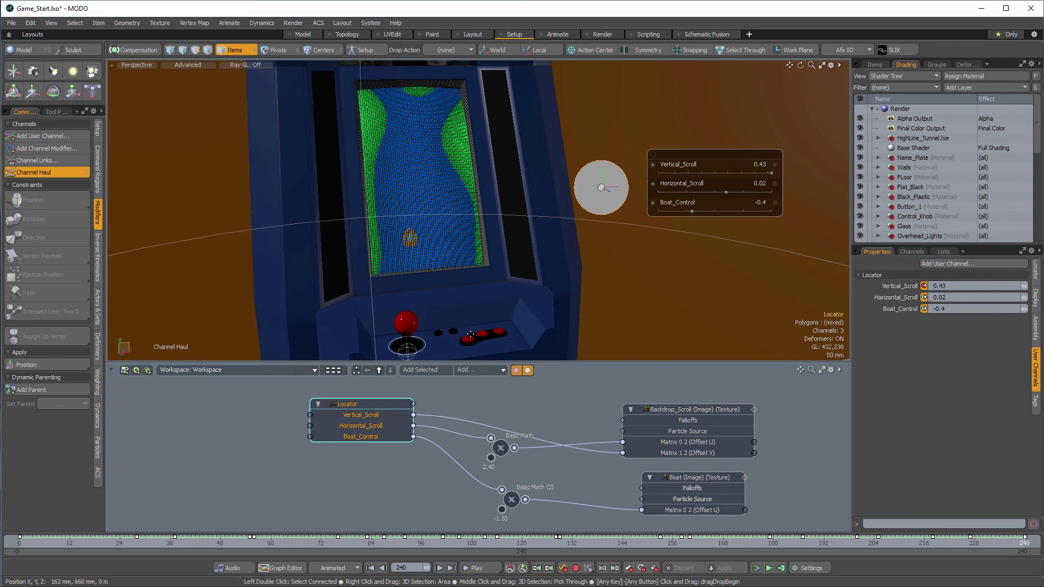
{"action": "left_click_drag", "start_coordinate": [352, 400], "coordinate": [349, 401]}
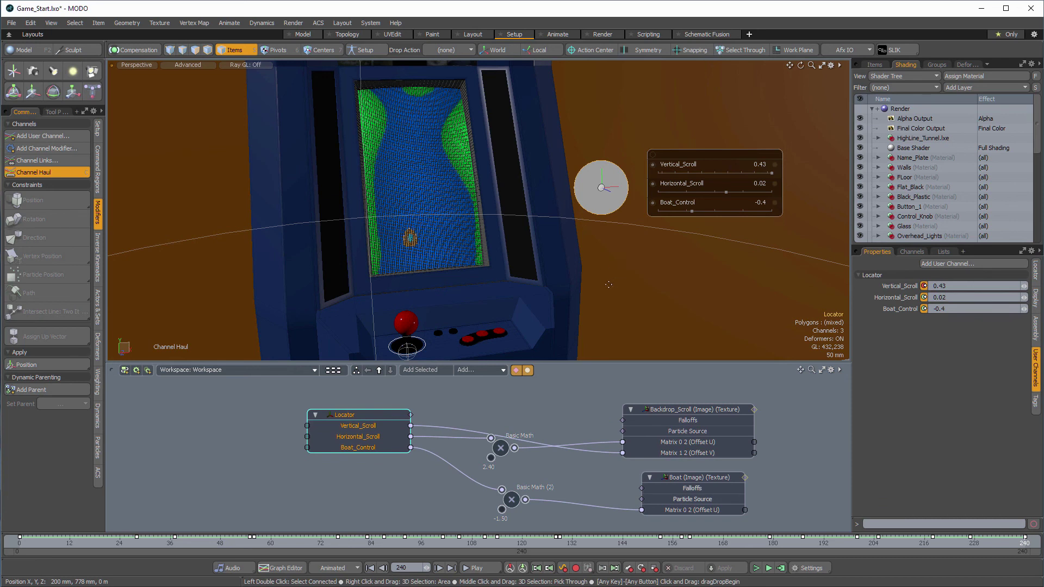